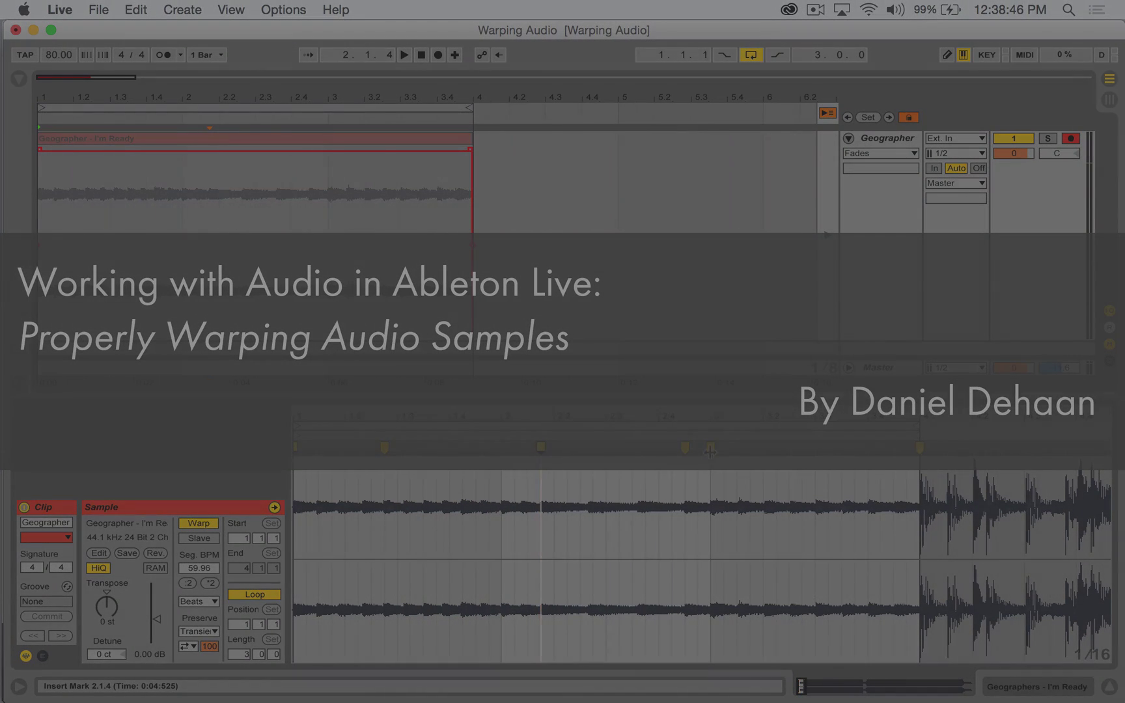
Drag a warp marker in the Geographer clip to demonstrate retiming the audio.
left_click_drag(710, 448, 750, 447)
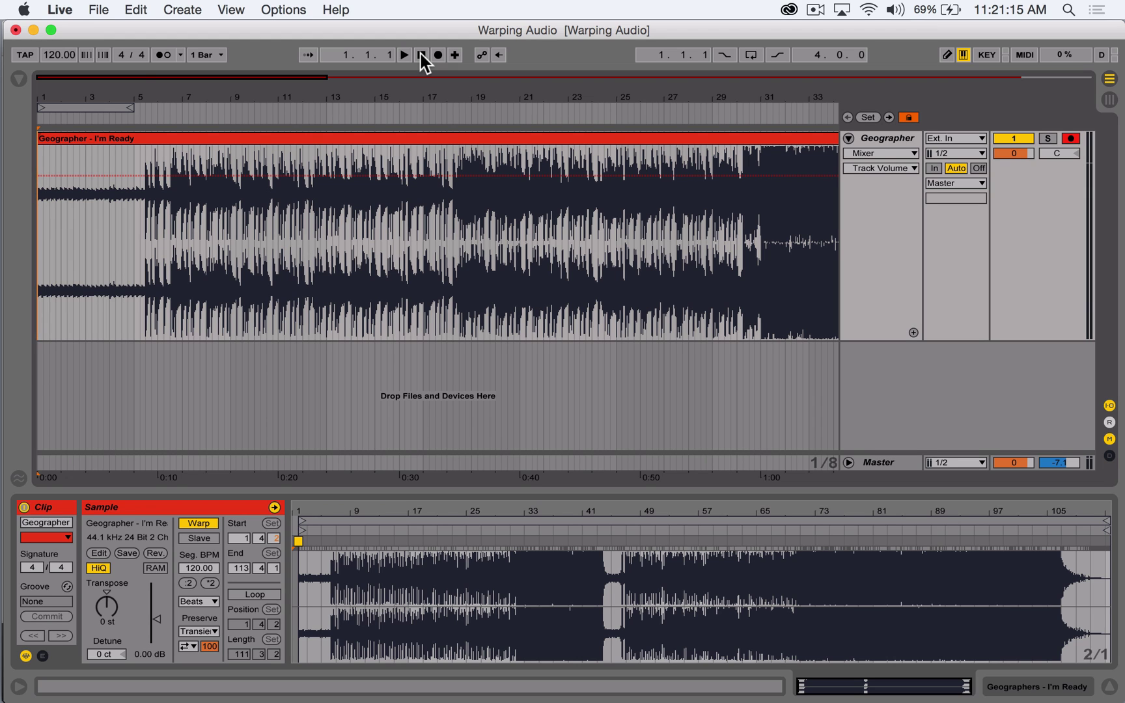
Select the whole Geographer - I'm Ready clip, then go to the Live menu for preferences.
left_click(77, 138)
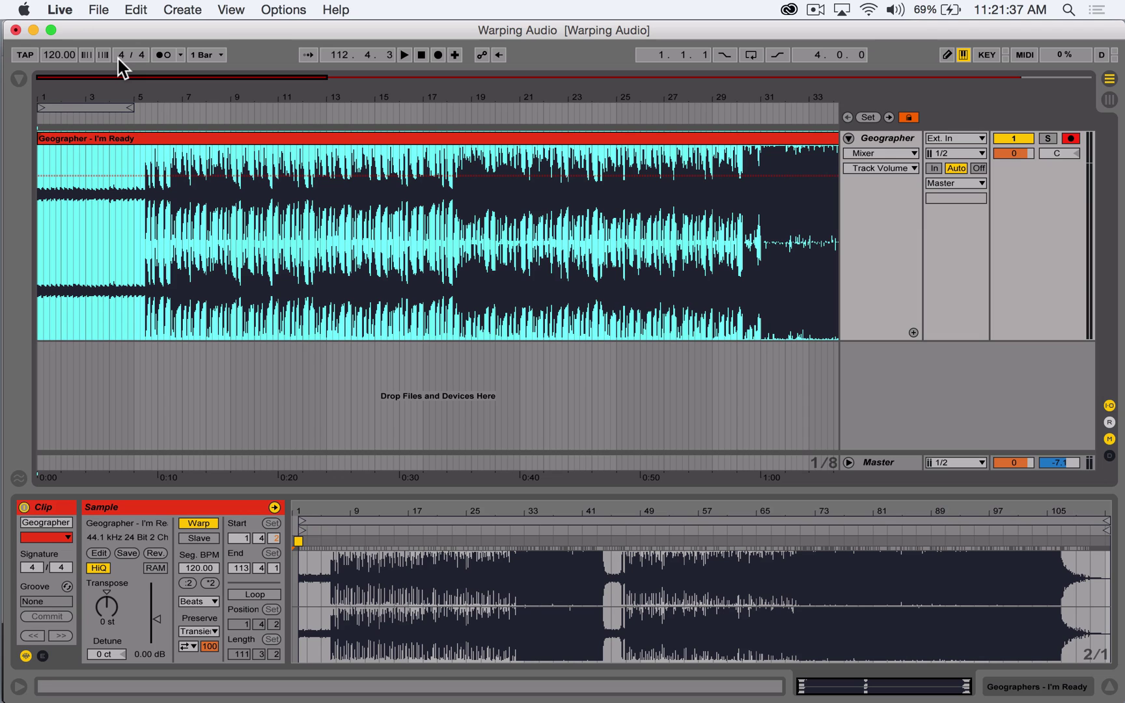
left_click(60, 9)
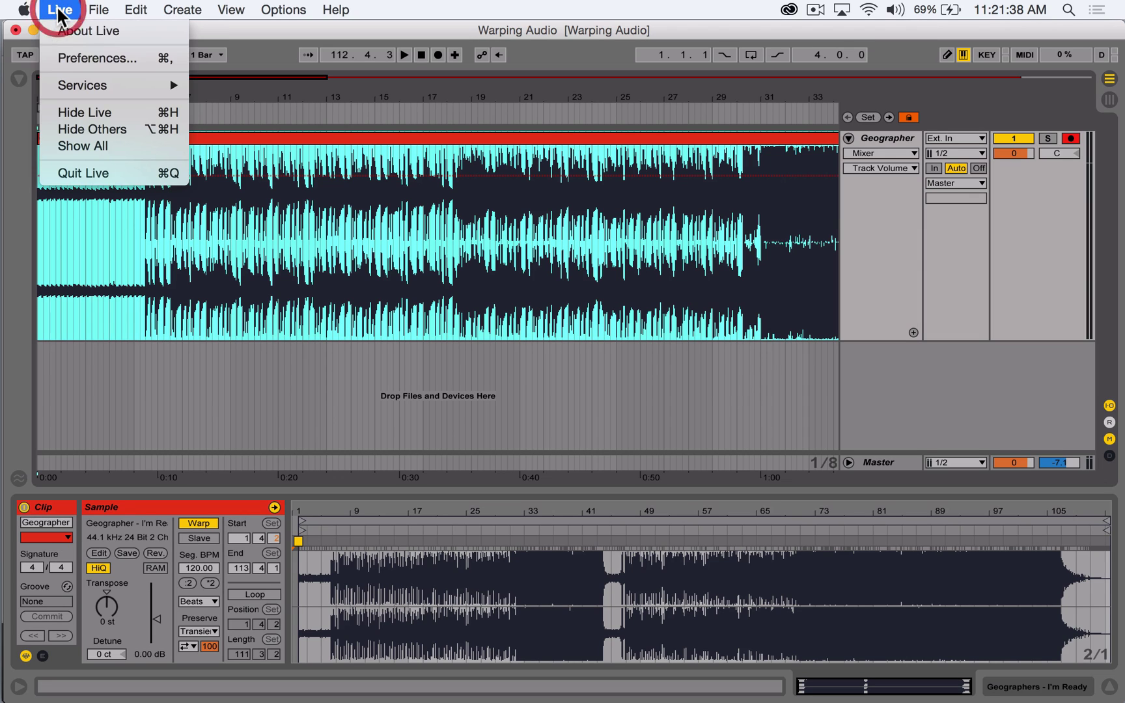
left_click(65, 61)
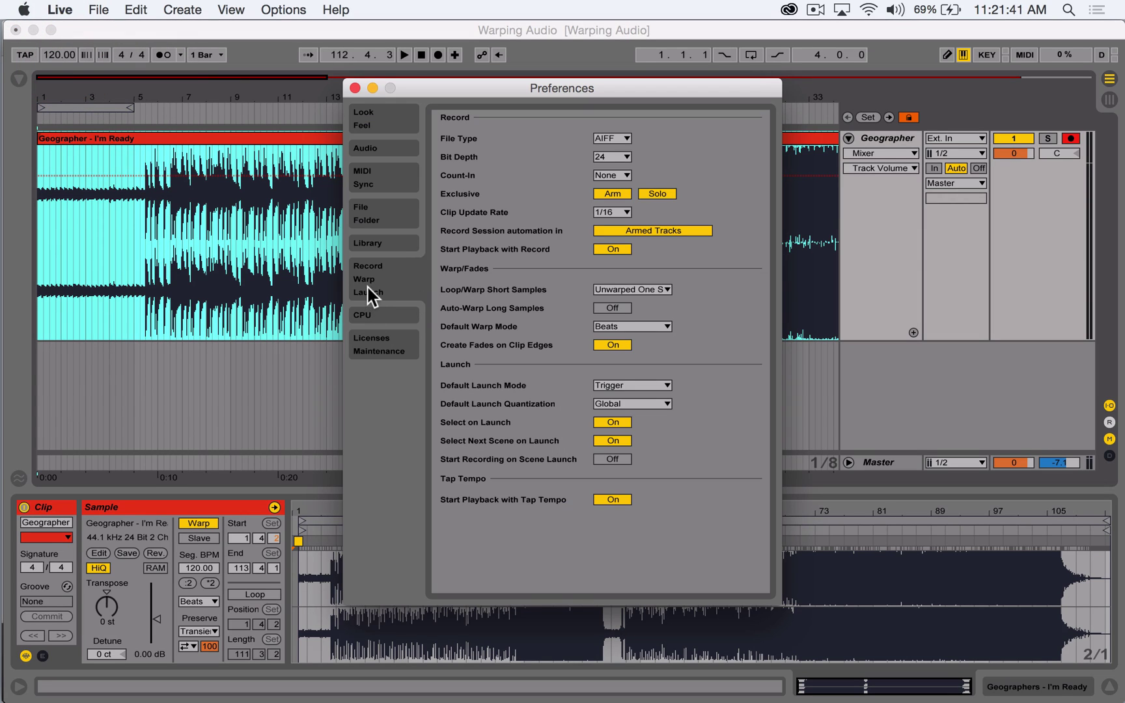
left_click(369, 294)
left_click(613, 289)
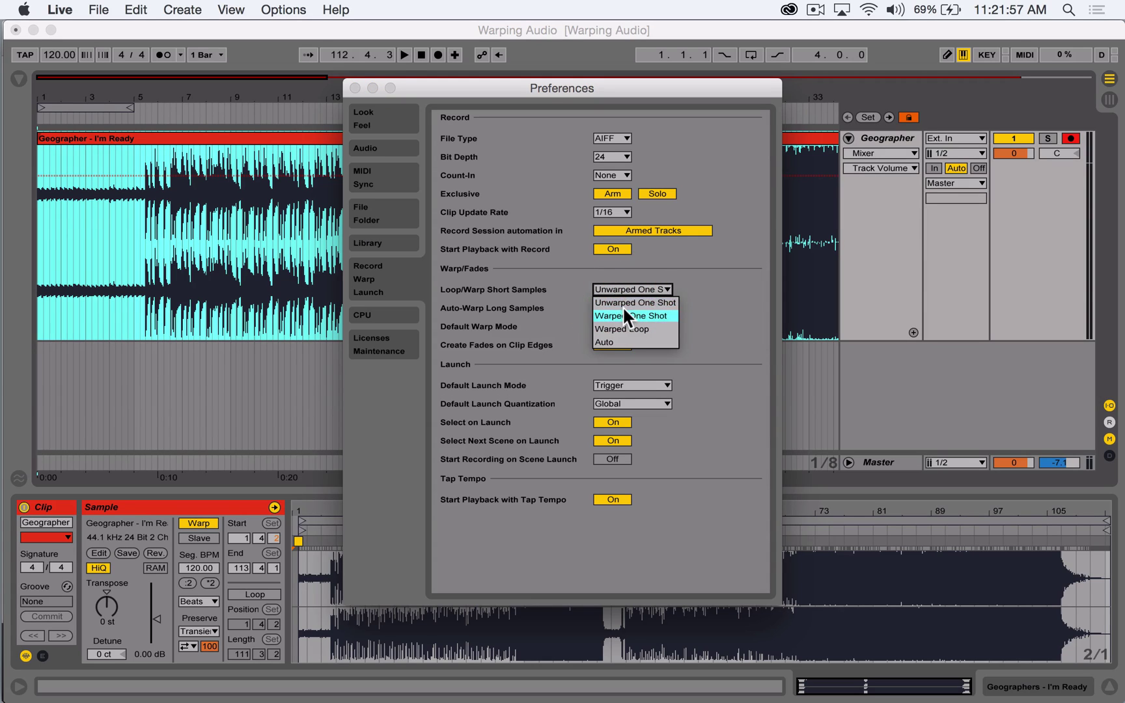
left_click(627, 303)
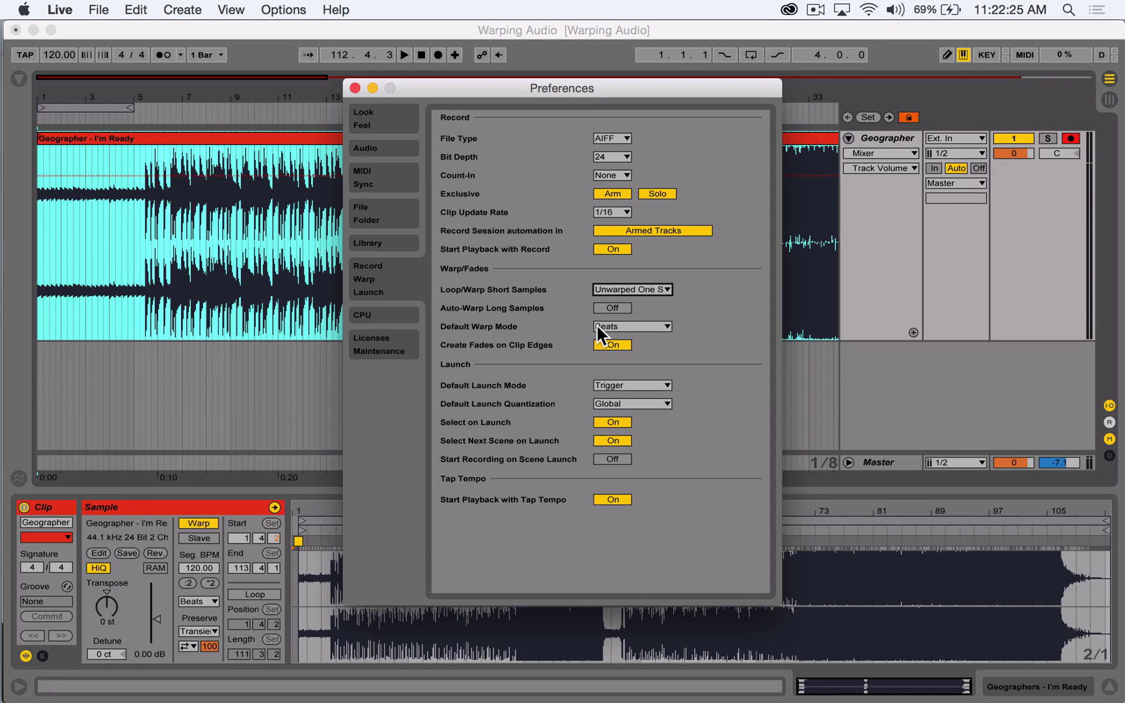
left_click(354, 88)
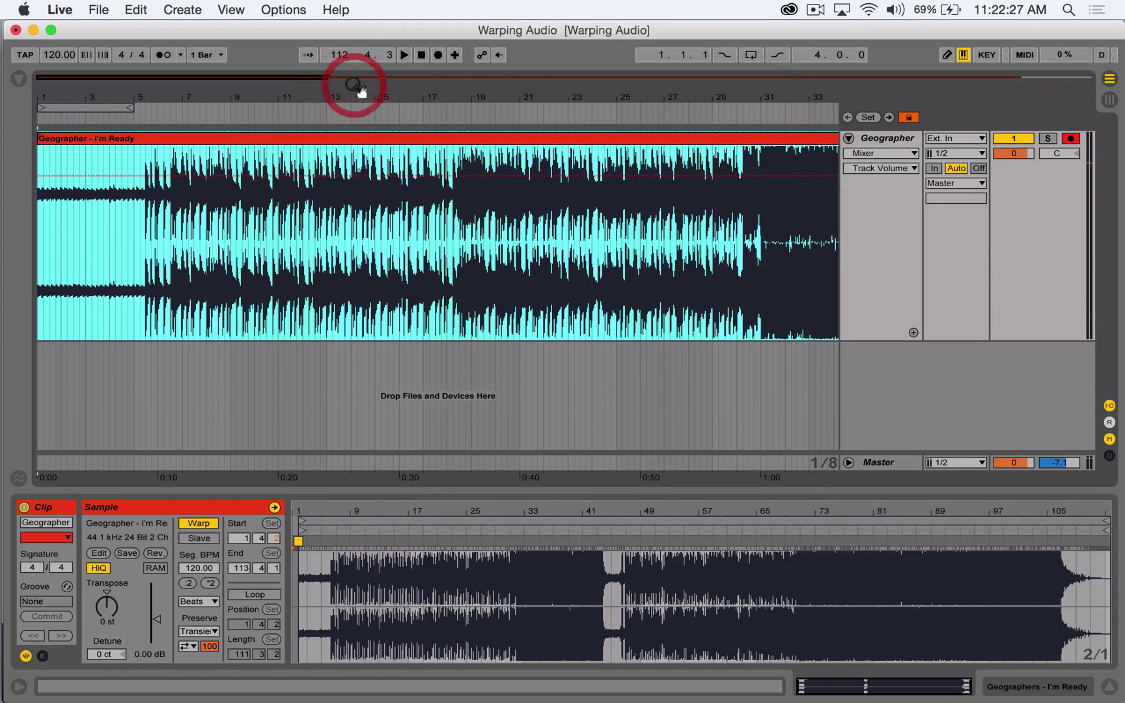
Select the Geographer clip, compare Warp on and off, and leave Warp switched off.
left_click(312, 159)
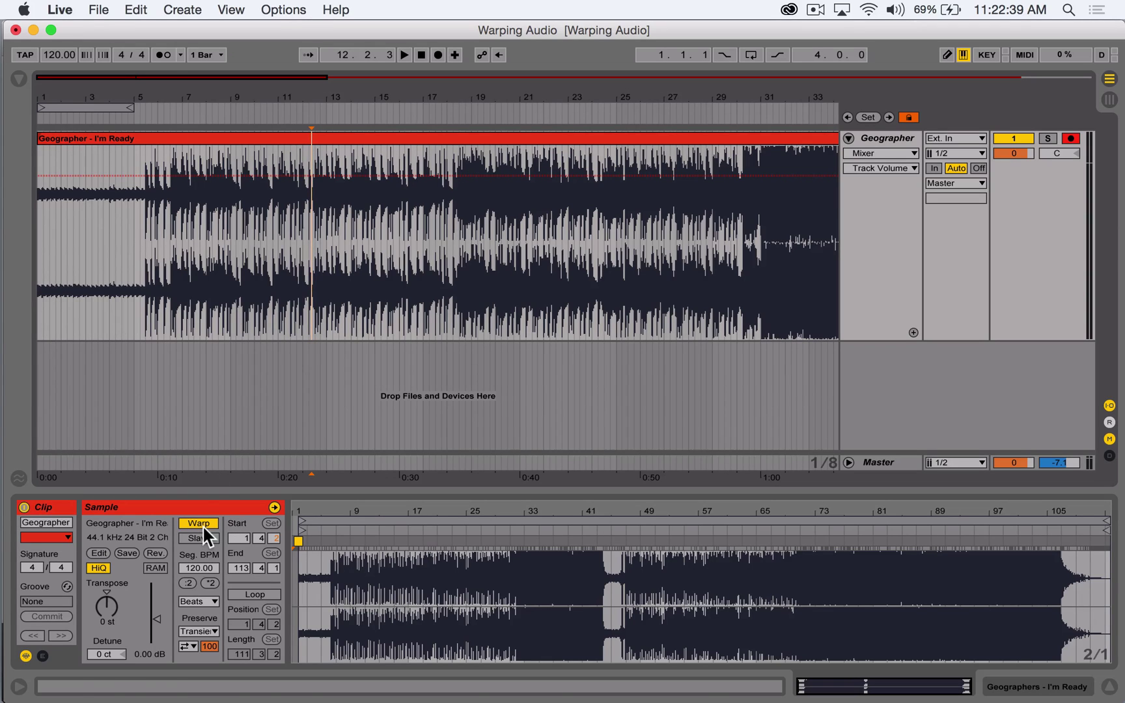
left_click(70, 137)
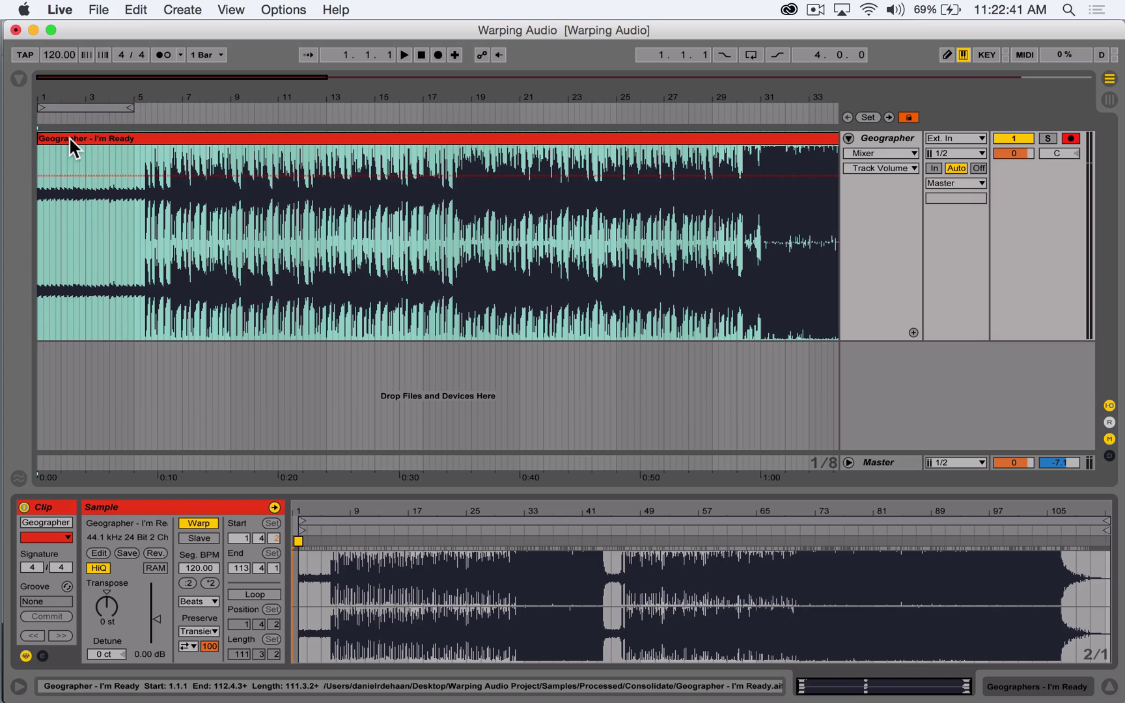
left_click(204, 528)
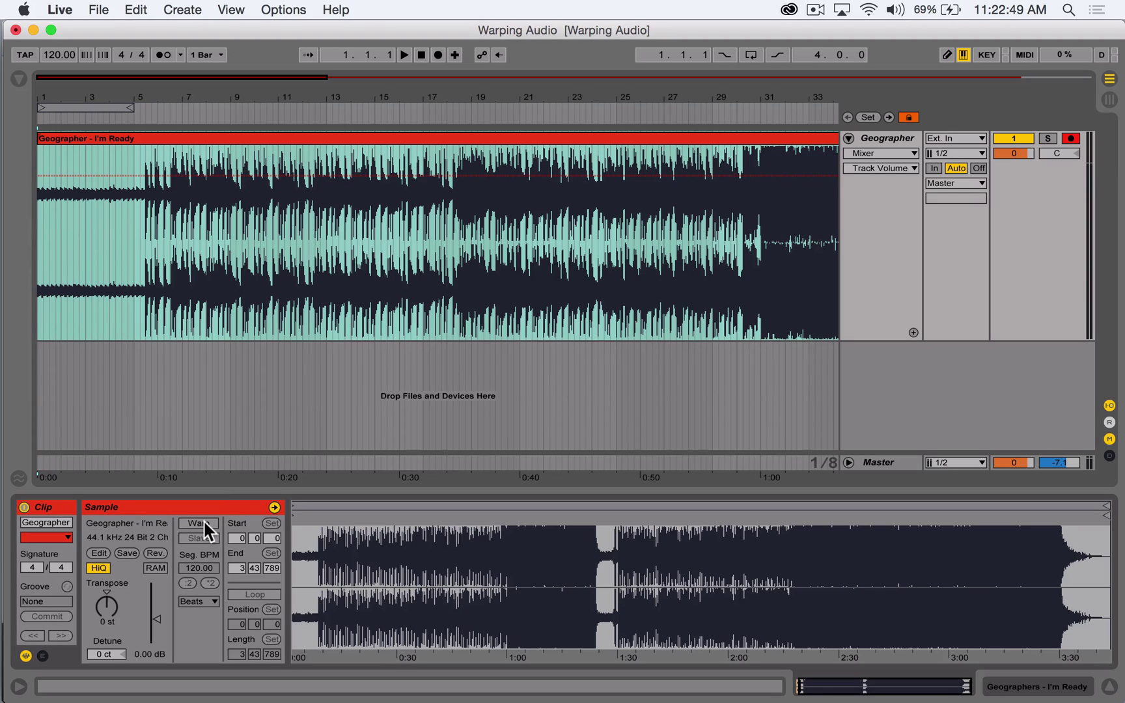
left_click(204, 530)
left_click(700, 405)
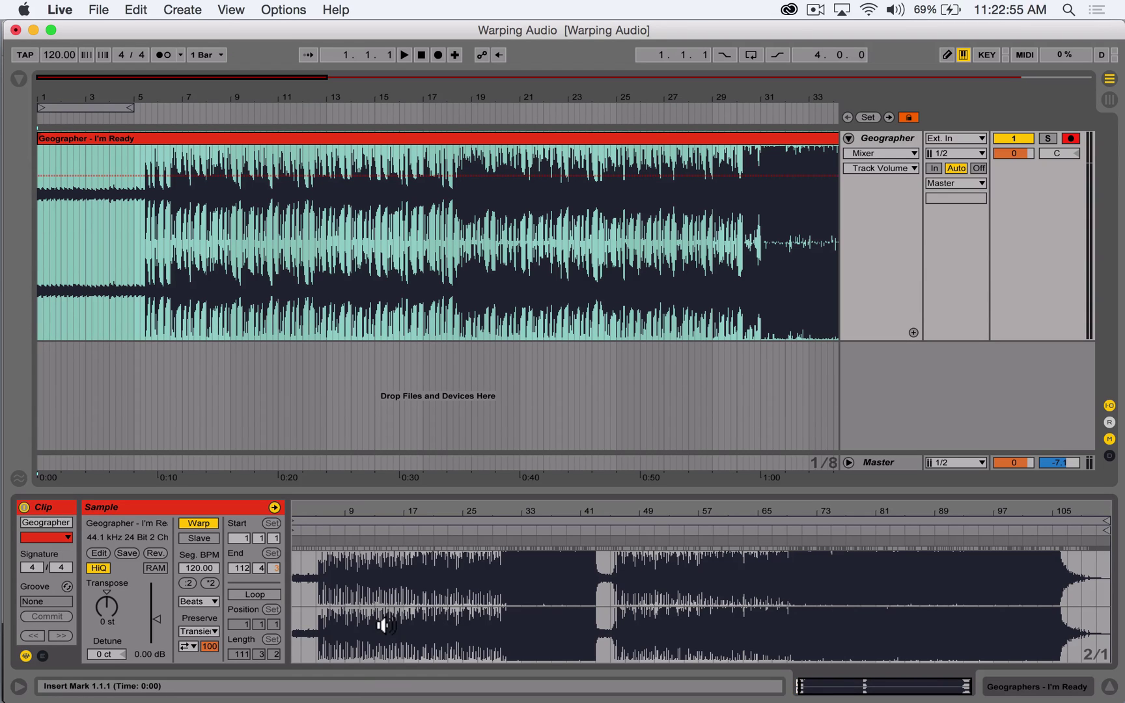
mouse_move(332, 508)
left_mouse_down()
mouse_move(339, 502)
mouse_move(326, 510)
left_mouse_up()
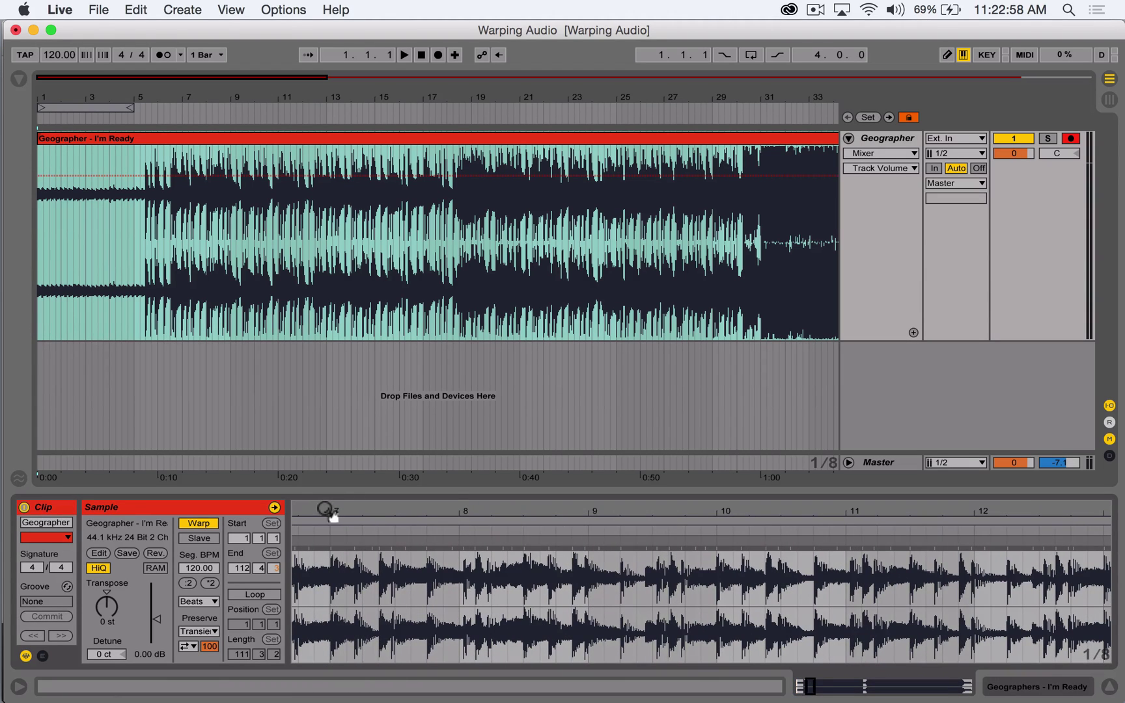
left_click(202, 524)
left_click(205, 524)
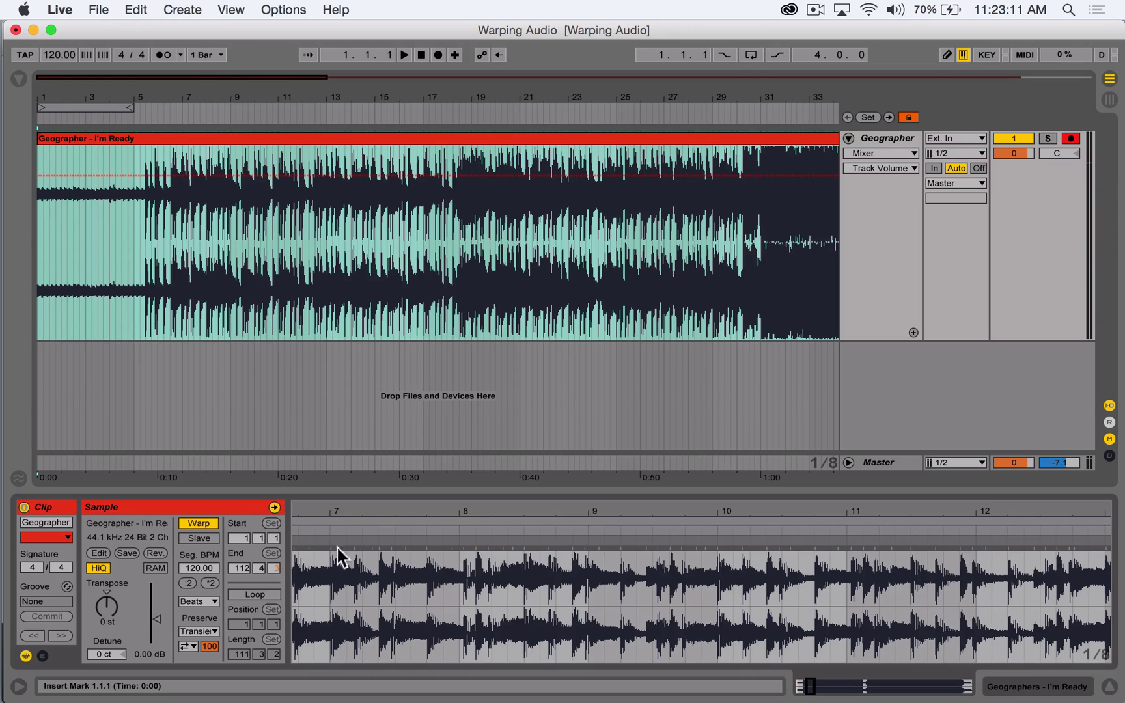
left_click(195, 523)
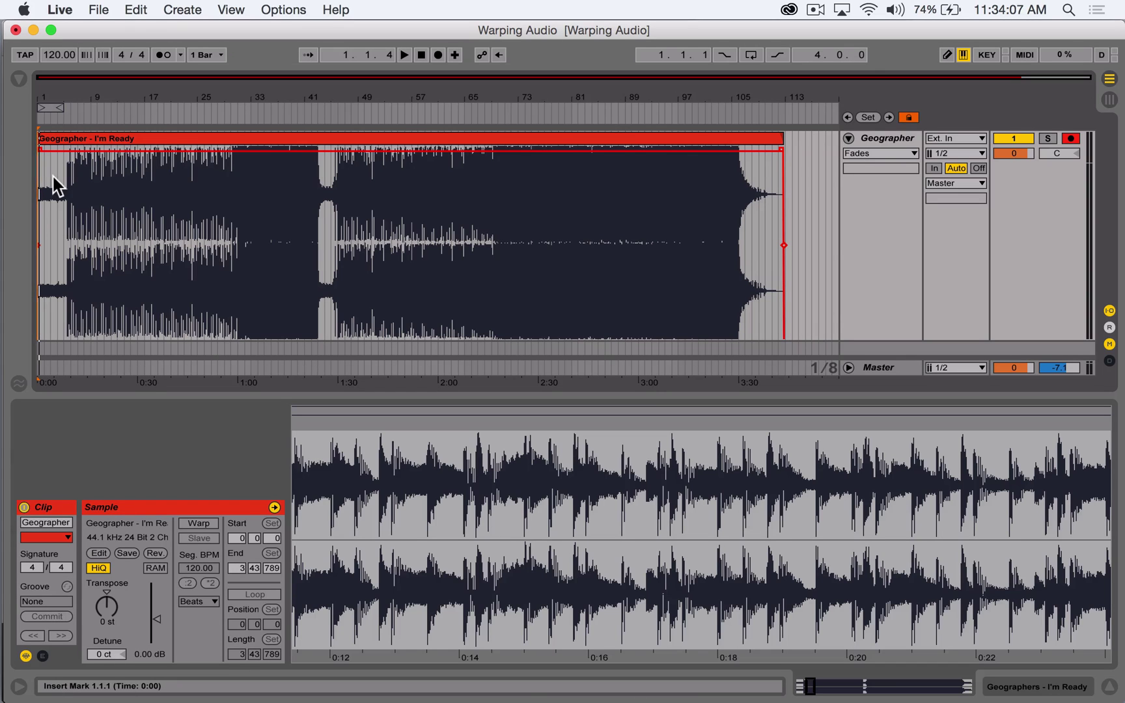
Zoom the arrangement to bars 1–6 and select the intro from 1.1.1 to 5.3.1.
double_click(360, 429)
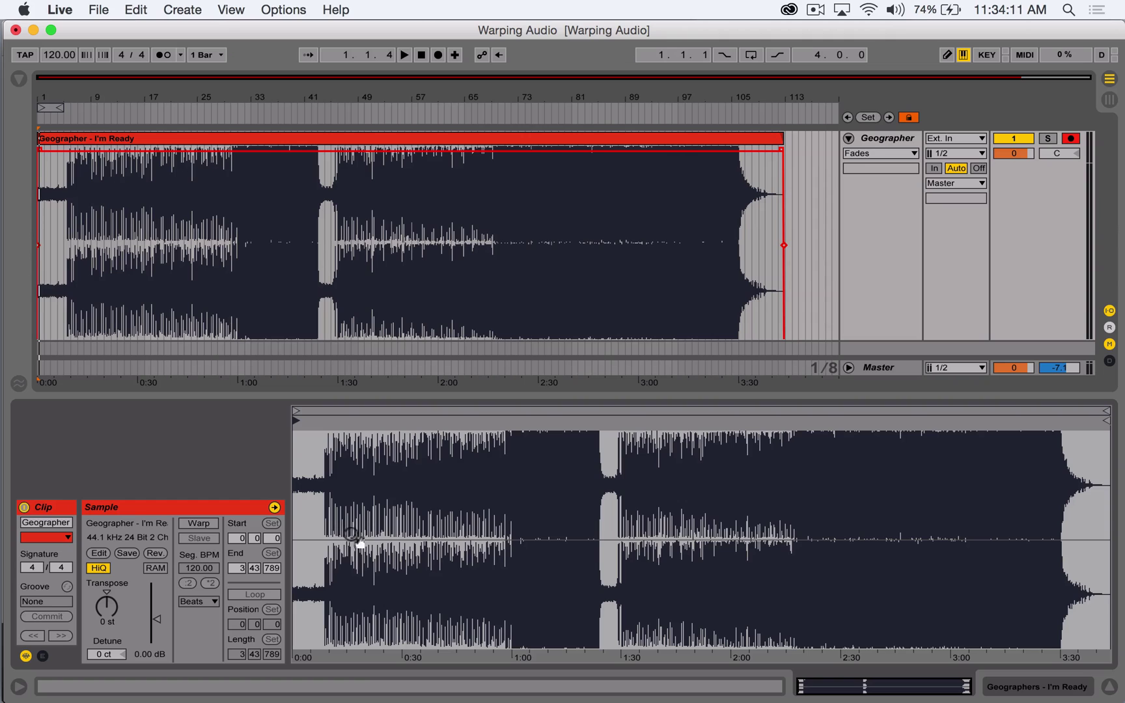
mouse_move(298, 423)
left_mouse_down()
mouse_move(321, 420)
mouse_move(281, 419)
left_mouse_up()
mouse_move(1106, 420)
left_mouse_down()
mouse_move(1021, 422)
mouse_move(1119, 438)
left_mouse_up()
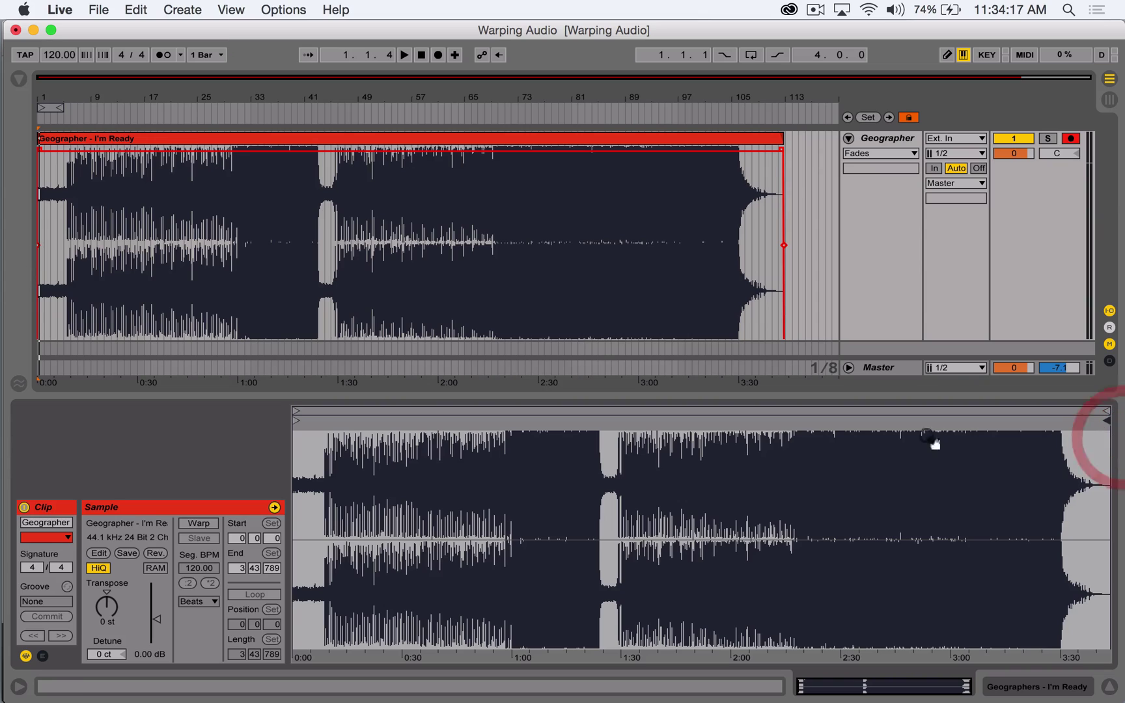
left_click(52, 102)
left_click_drag(56, 102, 56, 182)
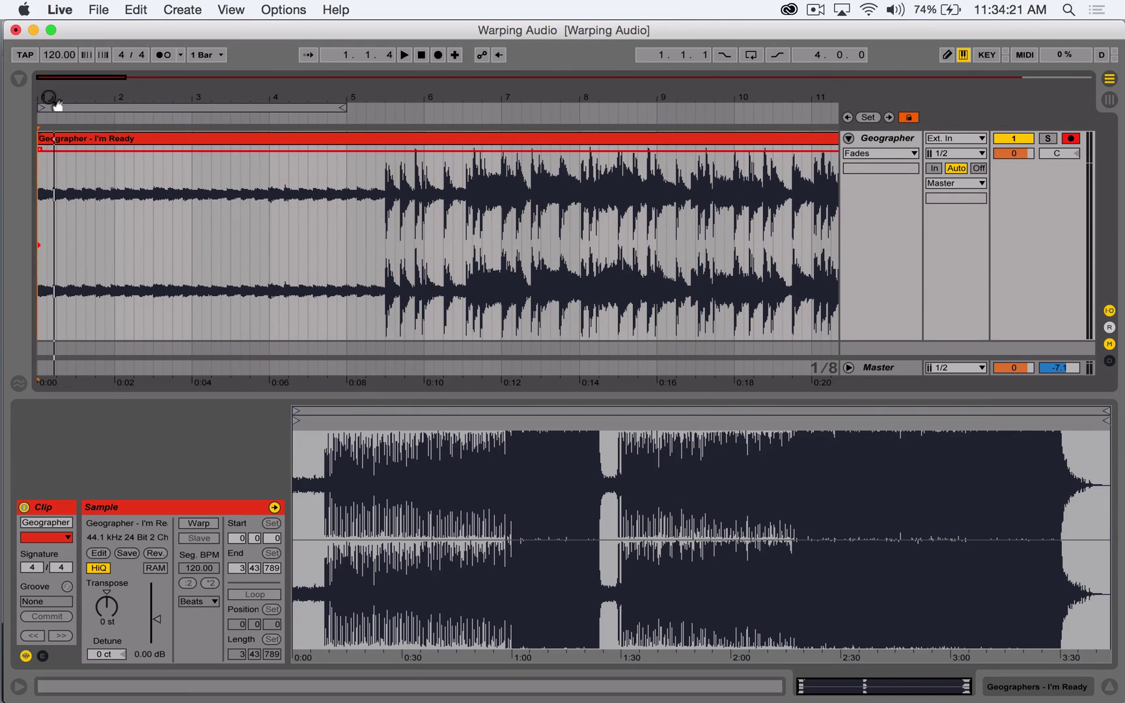
left_click_drag(56, 103, 663, 186)
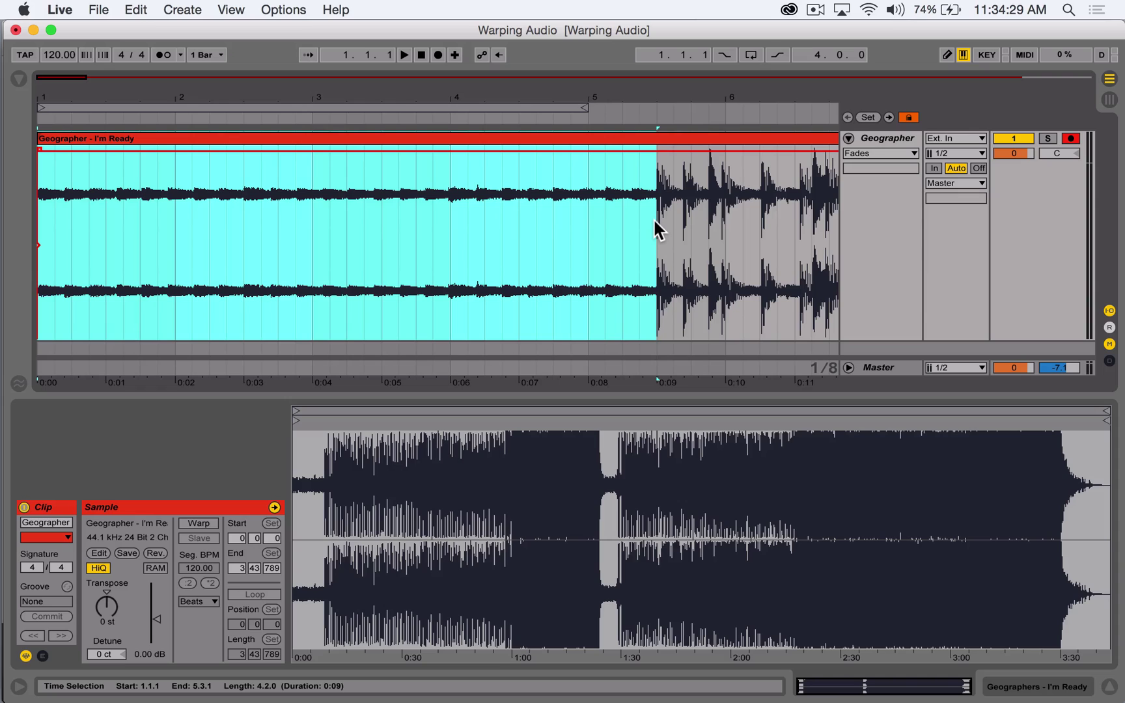
Split the clip at 5.3.1, delete the part after the intro, and reselect the intro clip.
left_click(556, 138, "ctrl")
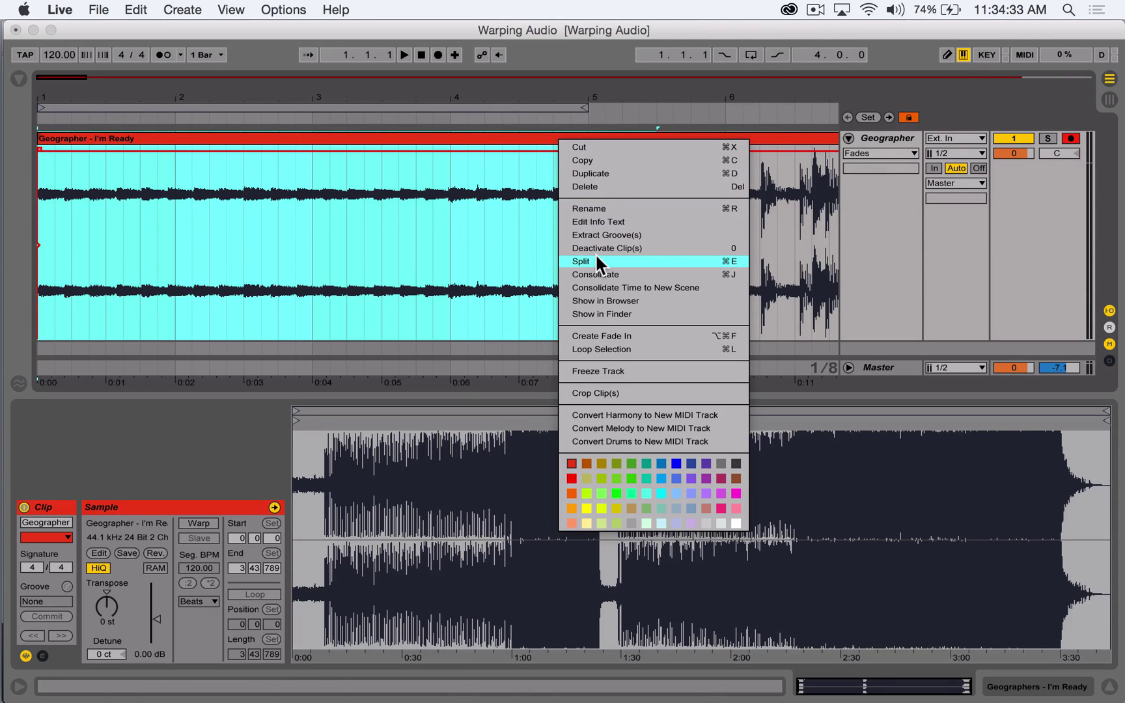
left_click(595, 261)
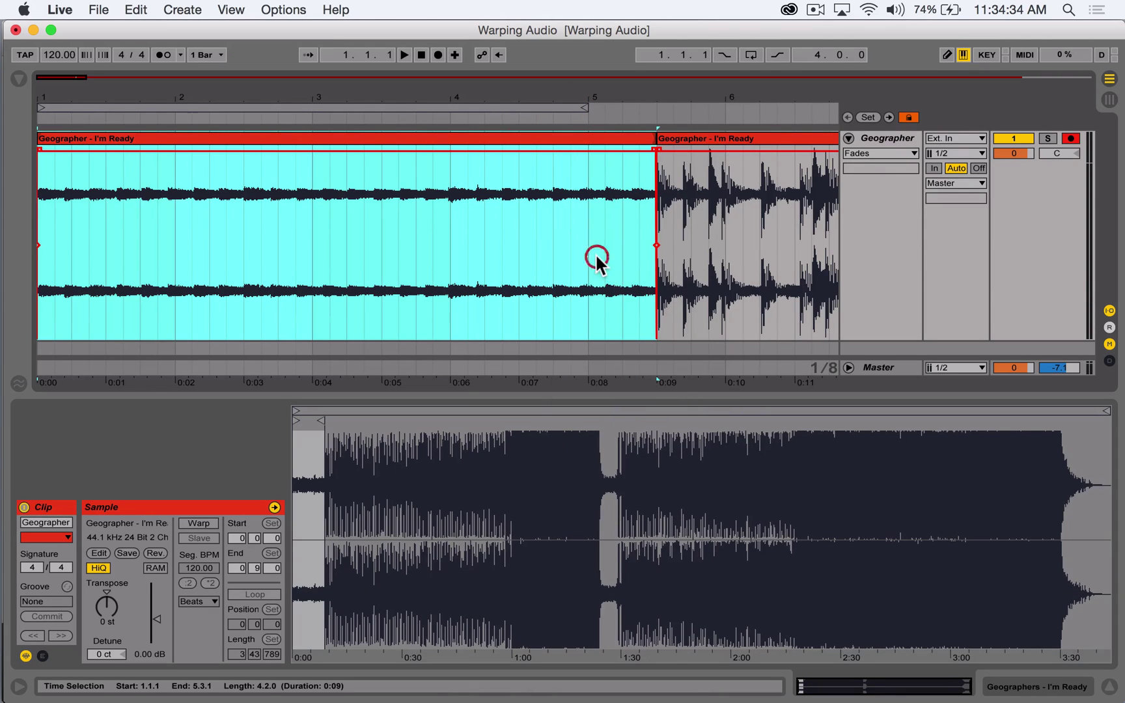
left_click(577, 138)
left_click(686, 138)
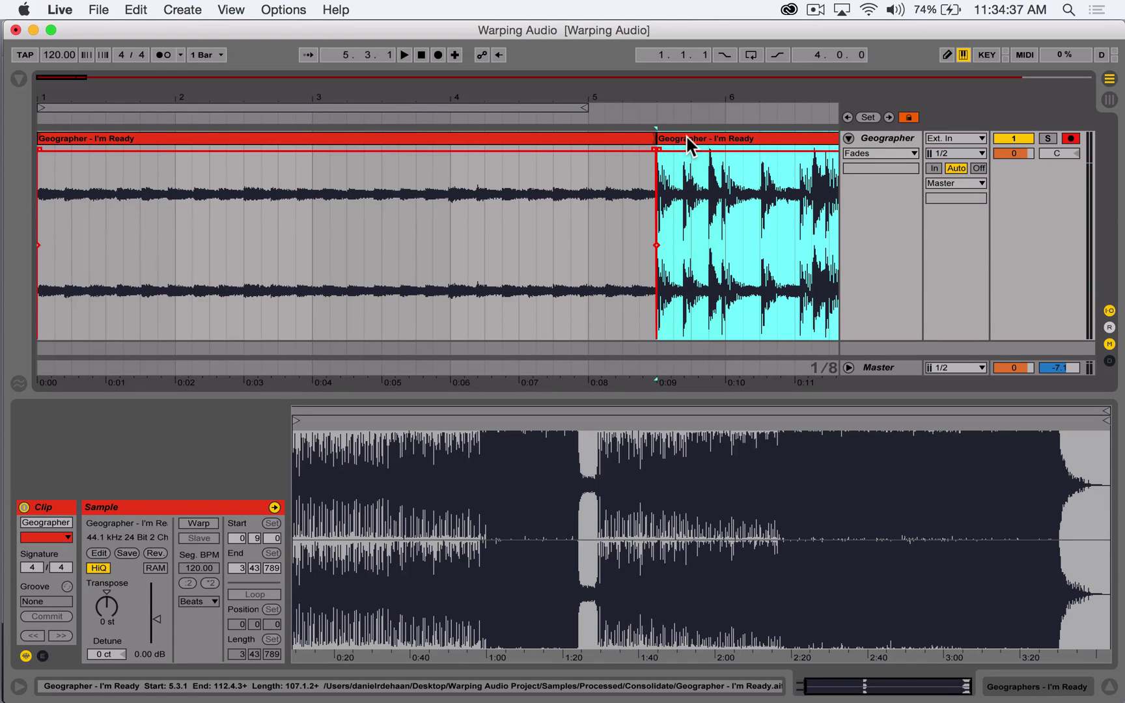
key("BackSpace")
left_click(638, 139)
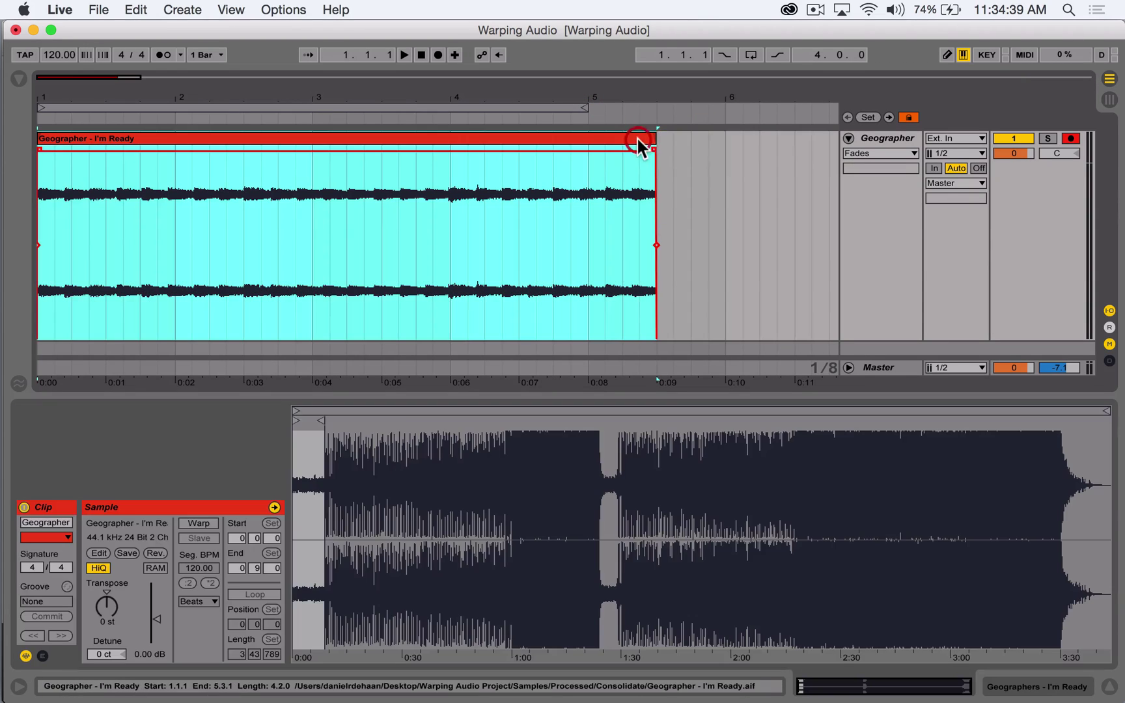
left_click_drag(302, 458, 301, 514)
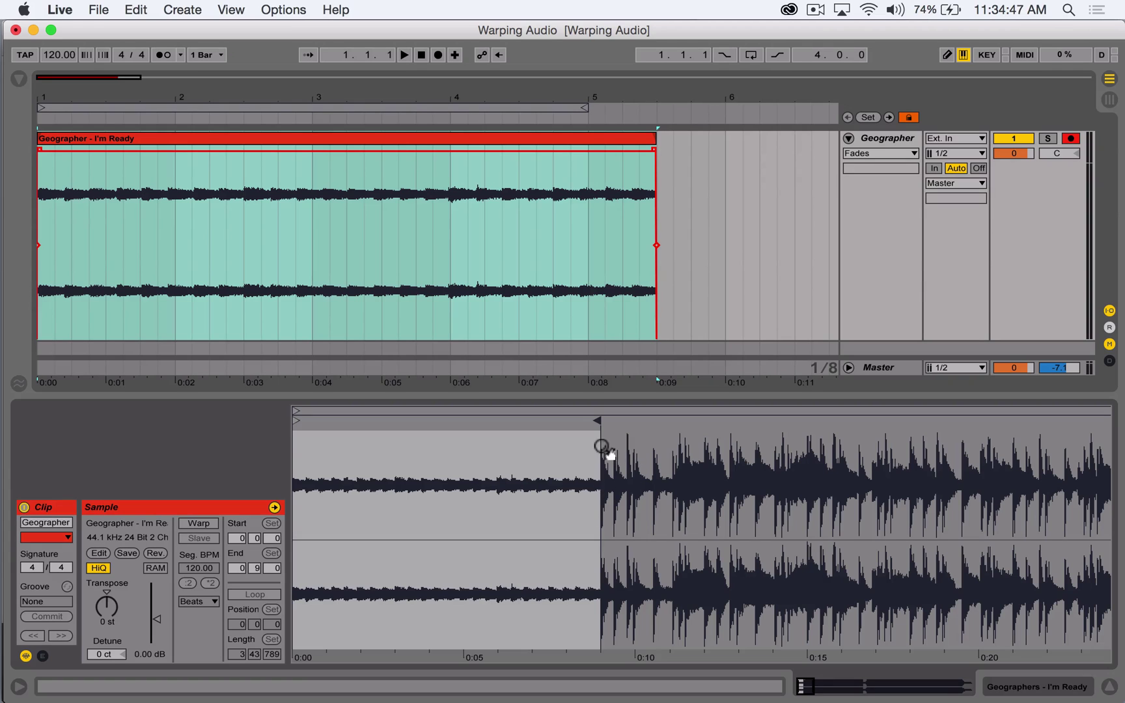
Zoom the Sample Editor around 0:09 and trim the sample End to 0.8.997.
mouse_move(601, 447)
left_mouse_down()
mouse_move(529, 440)
mouse_move(489, 454)
left_mouse_up()
left_click(411, 489)
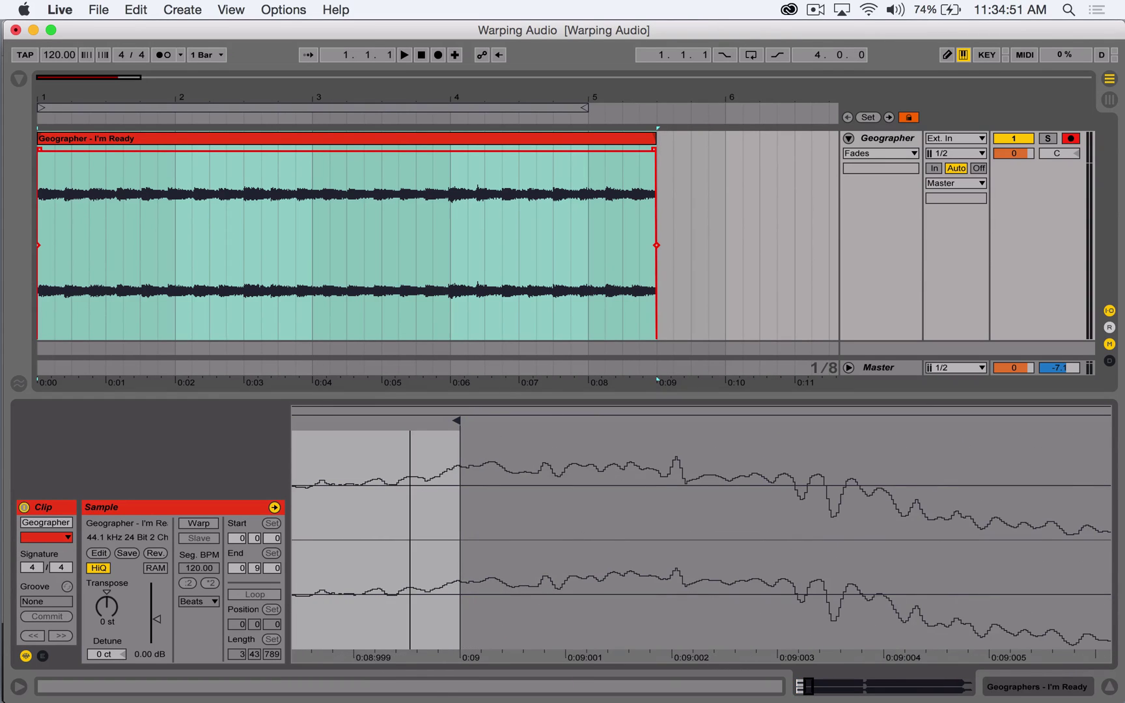
left_click_drag(412, 489, 412, 495)
mouse_move(748, 435)
left_mouse_down()
mouse_move(757, 435)
mouse_move(748, 420)
mouse_move(653, 434)
mouse_move(698, 466)
mouse_move(767, 482)
mouse_move(859, 458)
left_mouse_up()
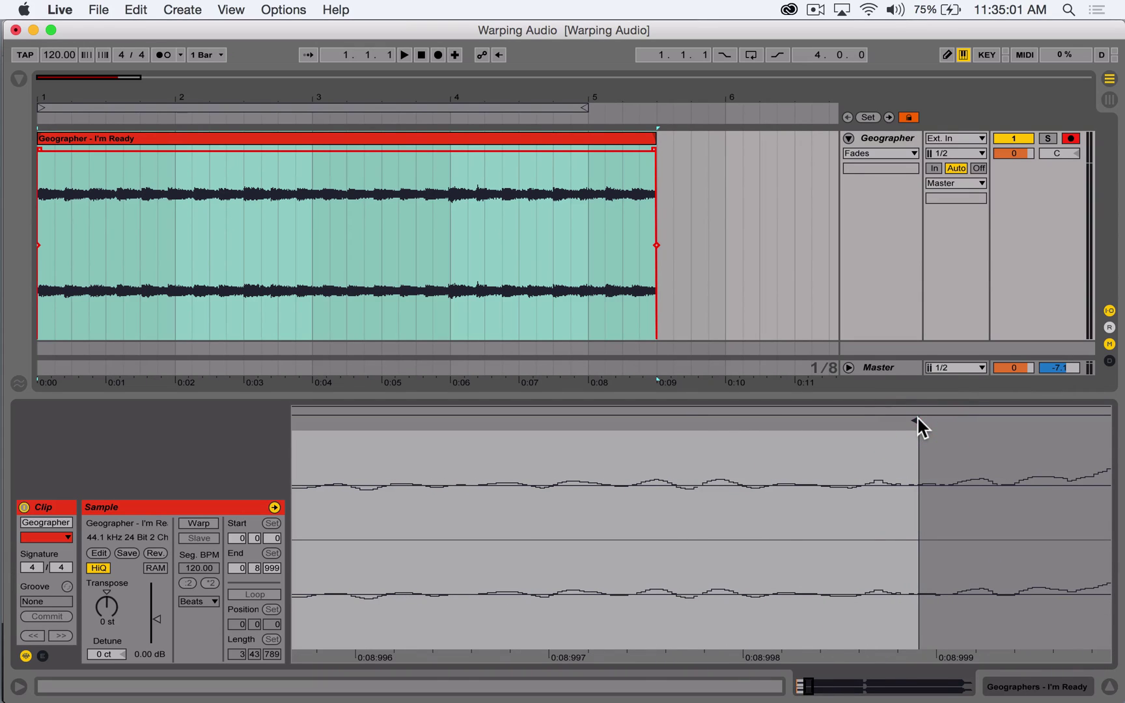
left_click_drag(914, 420, 911, 420)
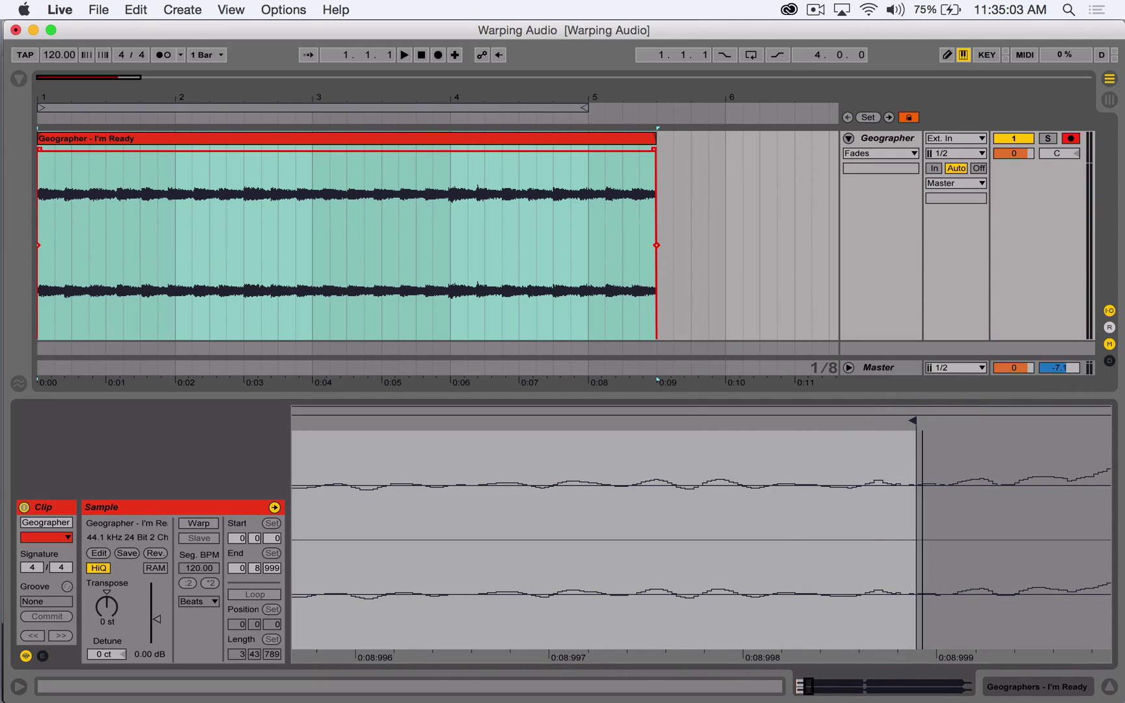
left_click(919, 449)
left_click(909, 486)
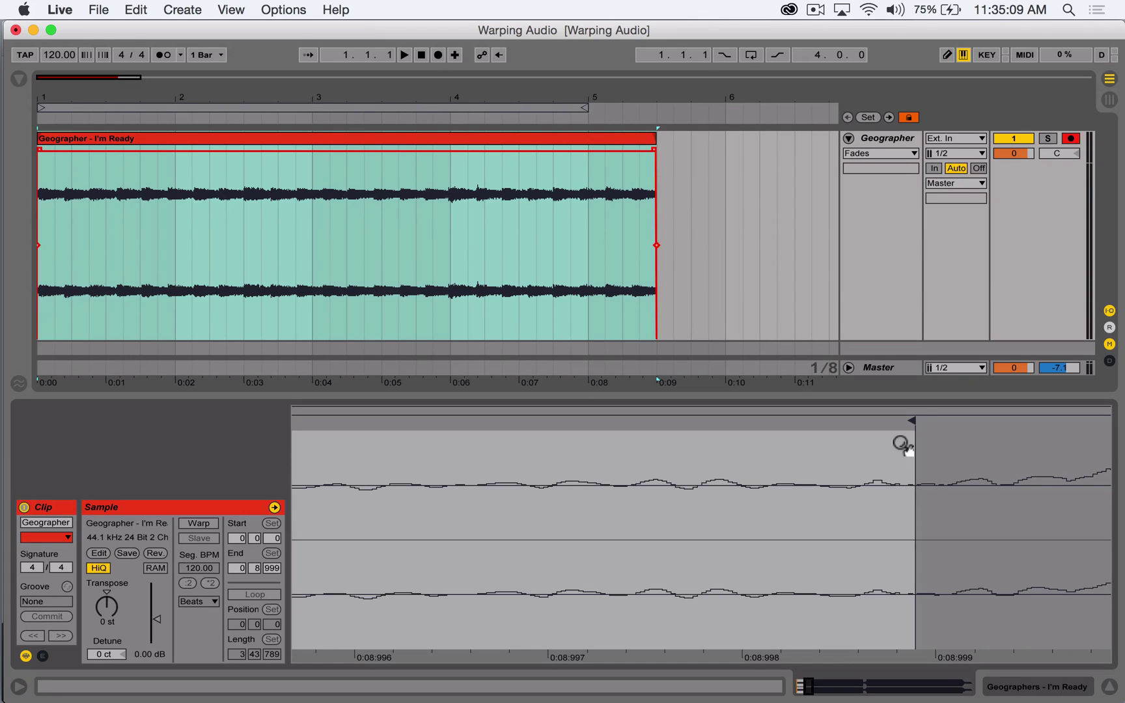
mouse_move(906, 484)
left_mouse_down()
mouse_move(906, 456)
mouse_move(923, 489)
mouse_move(924, 462)
mouse_move(786, 494)
mouse_move(678, 477)
mouse_move(299, 477)
mouse_move(300, 514)
mouse_move(301, 452)
mouse_move(324, 422)
mouse_move(337, 427)
mouse_move(337, 390)
mouse_move(301, 515)
left_mouse_up()
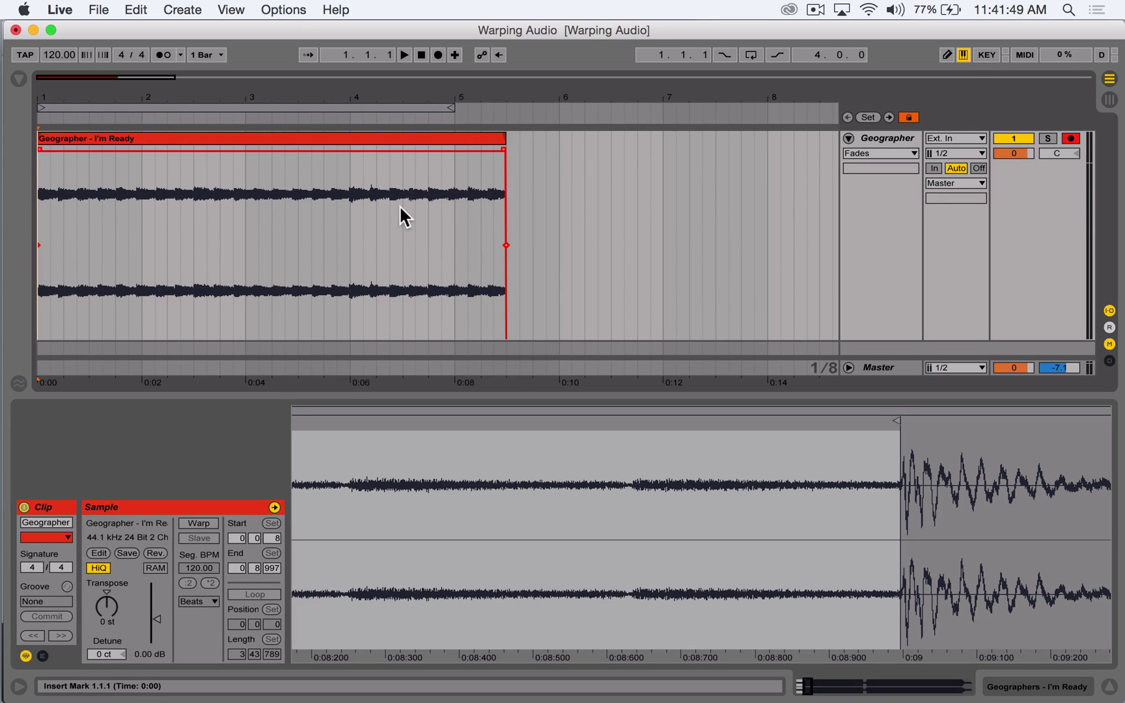
Loop the trimmed intro clip over its full length with Cmd+L and audition it.
left_click(416, 139)
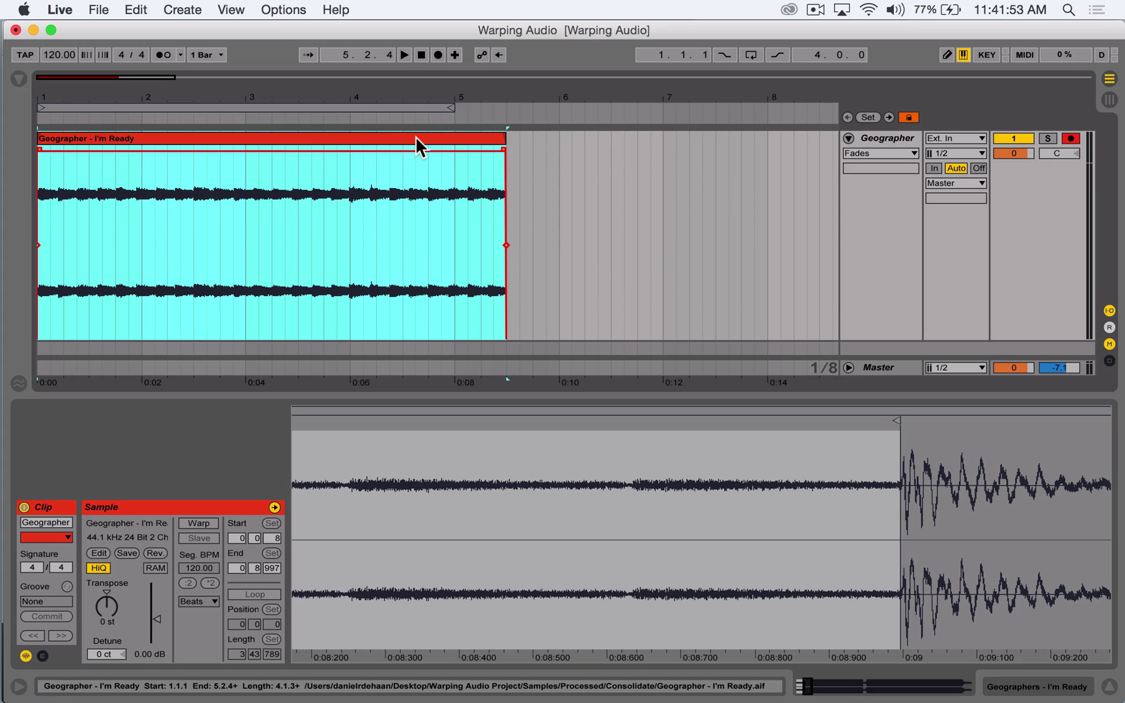
key("super")
key("super+l")
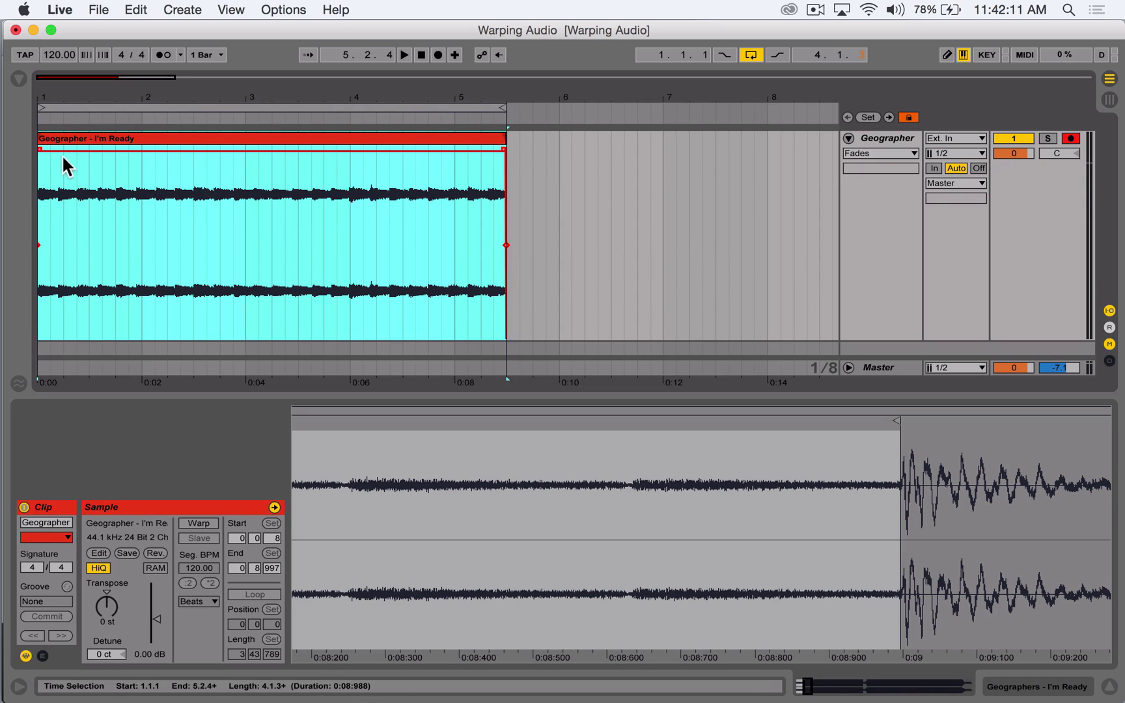
key("space")
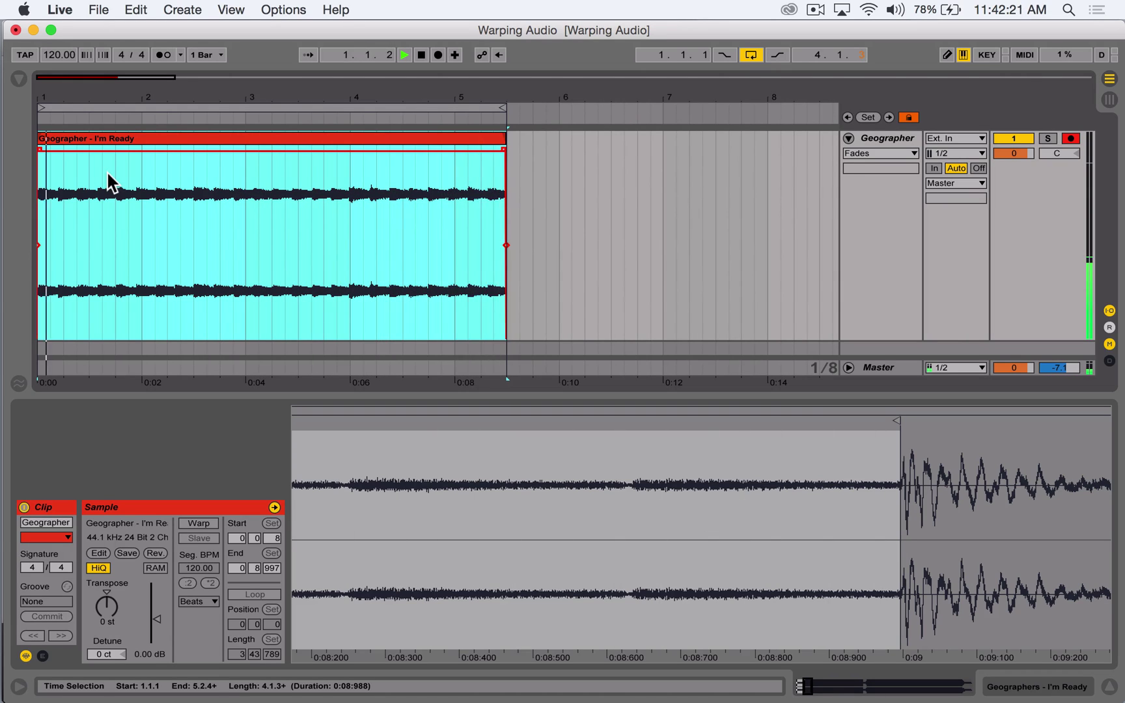
key("space")
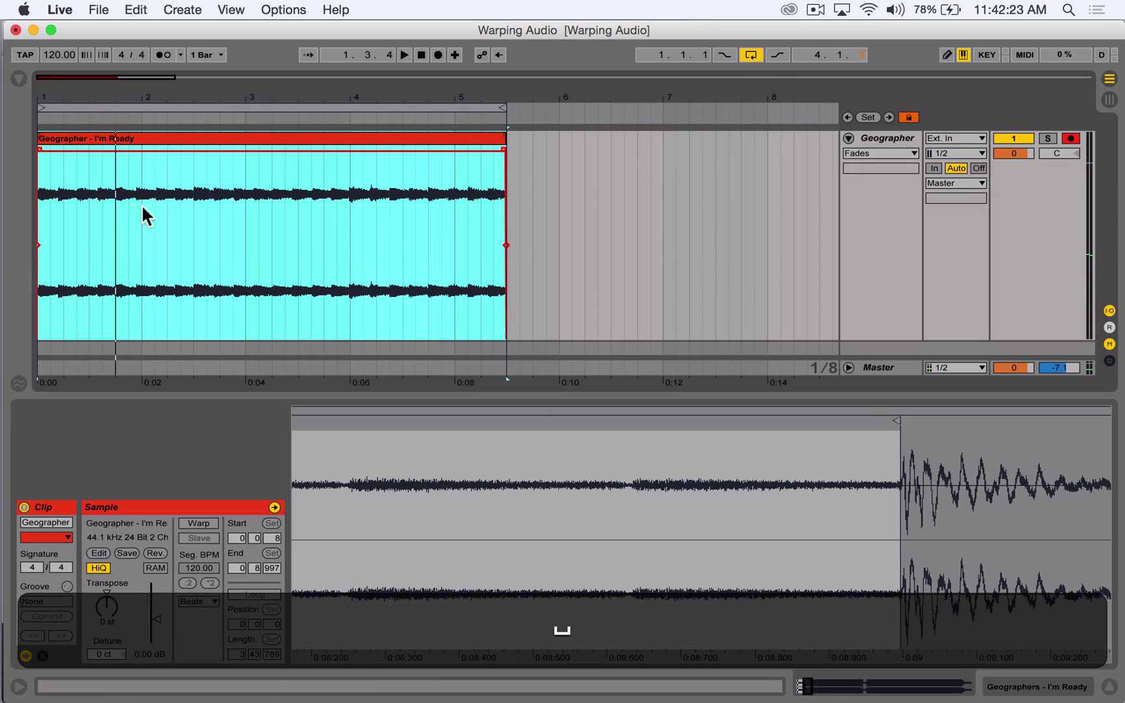
Extend the sample End toward the 0:09 hit, re-loop the clip, and audition its end.
left_click_drag(896, 419, 917, 421)
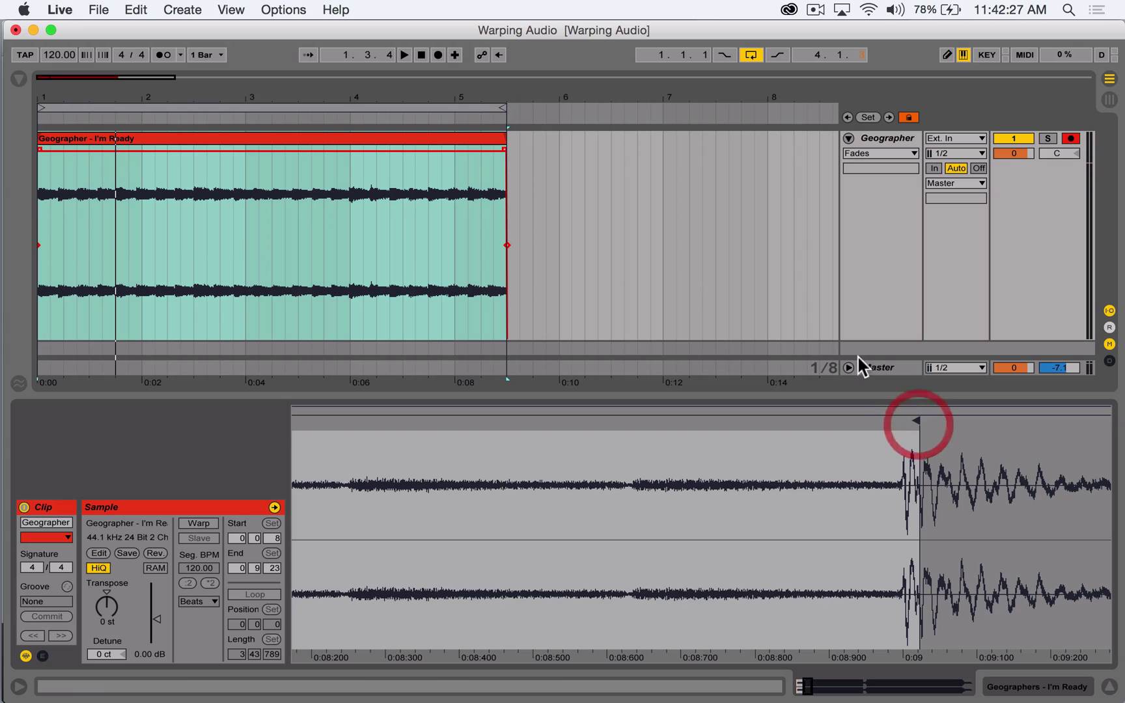
left_click(459, 138)
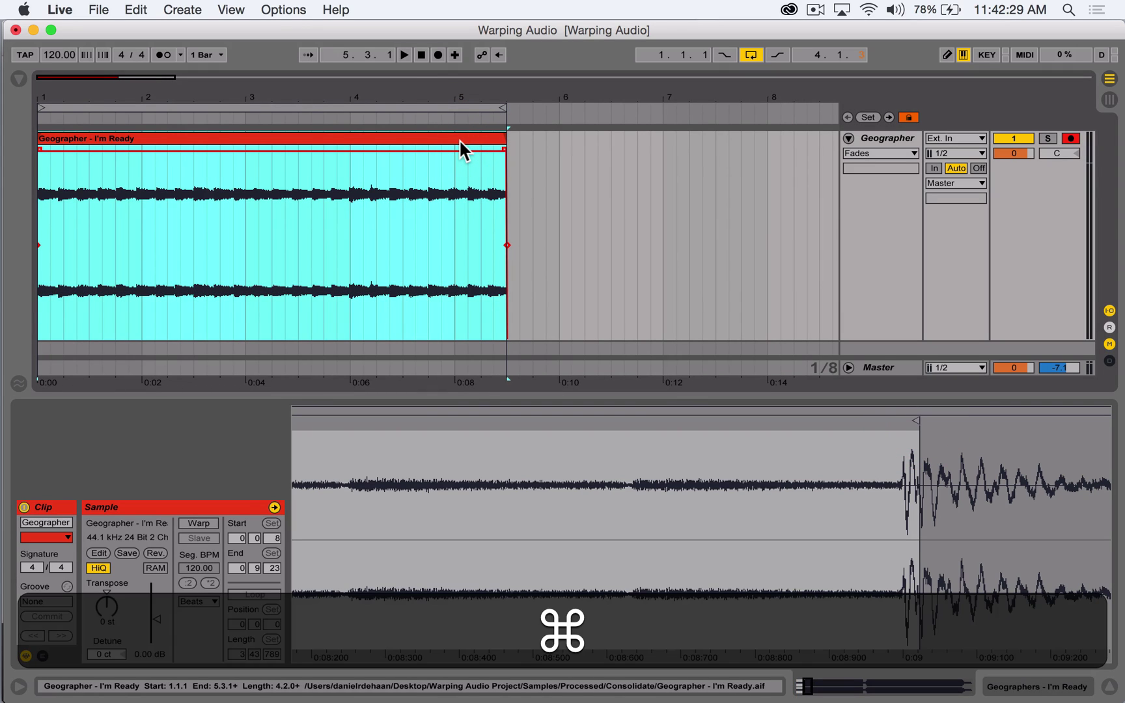
key("super+l")
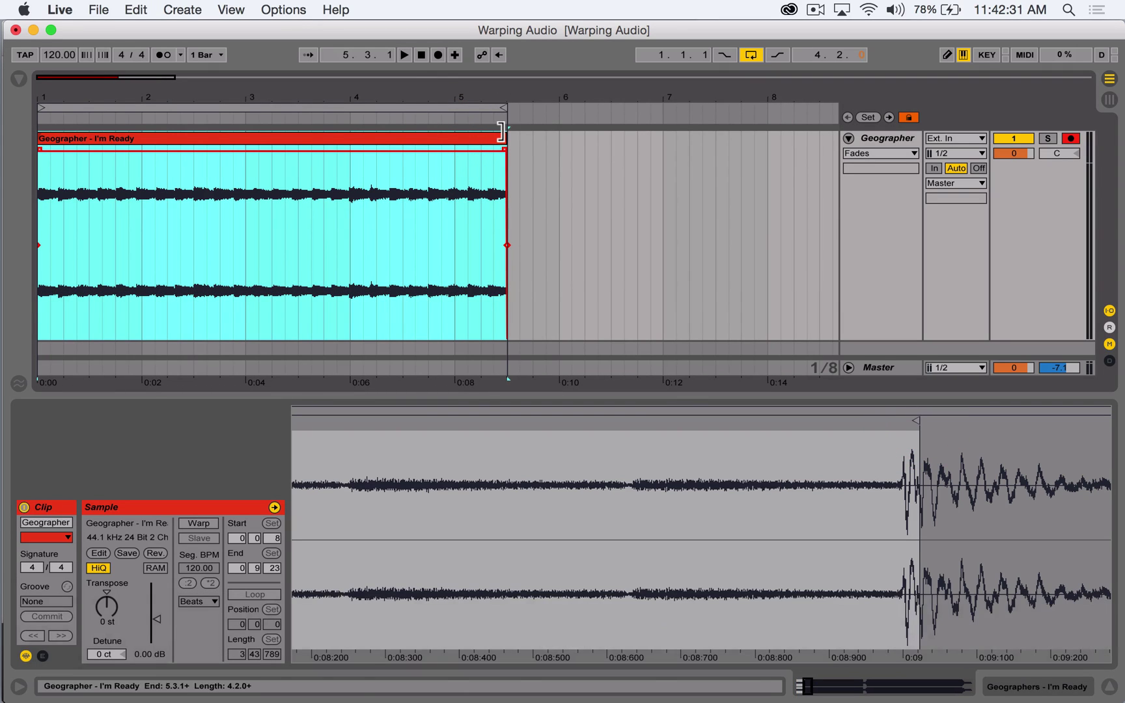
left_click(307, 119)
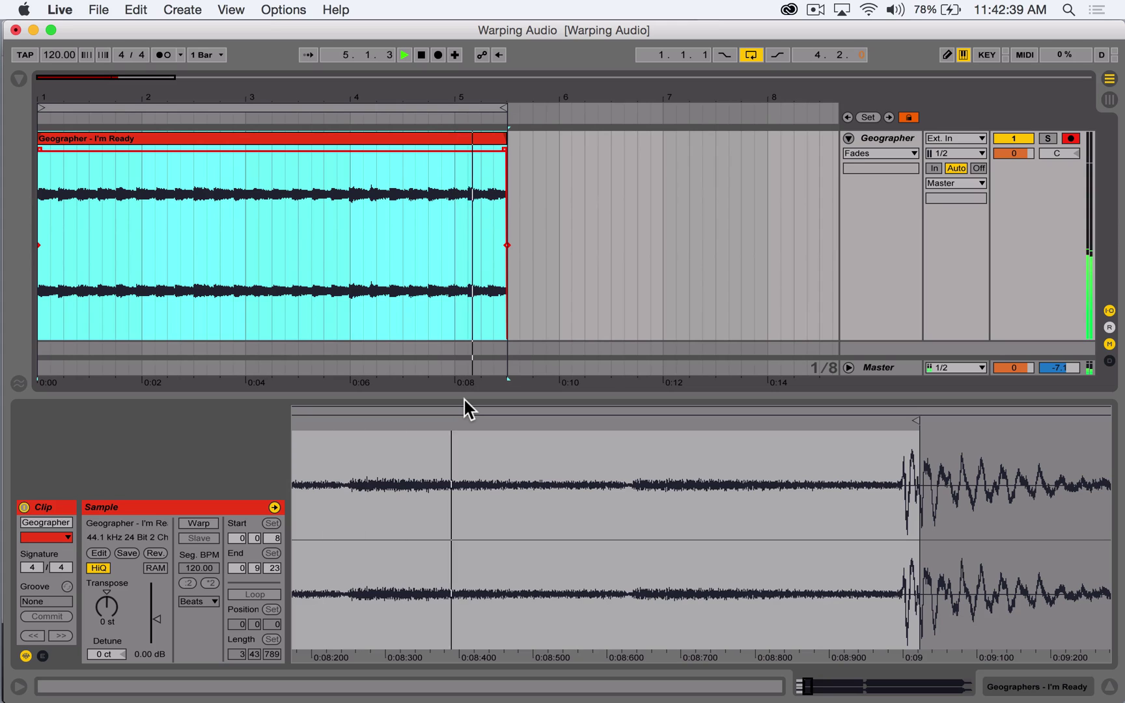
key("space")
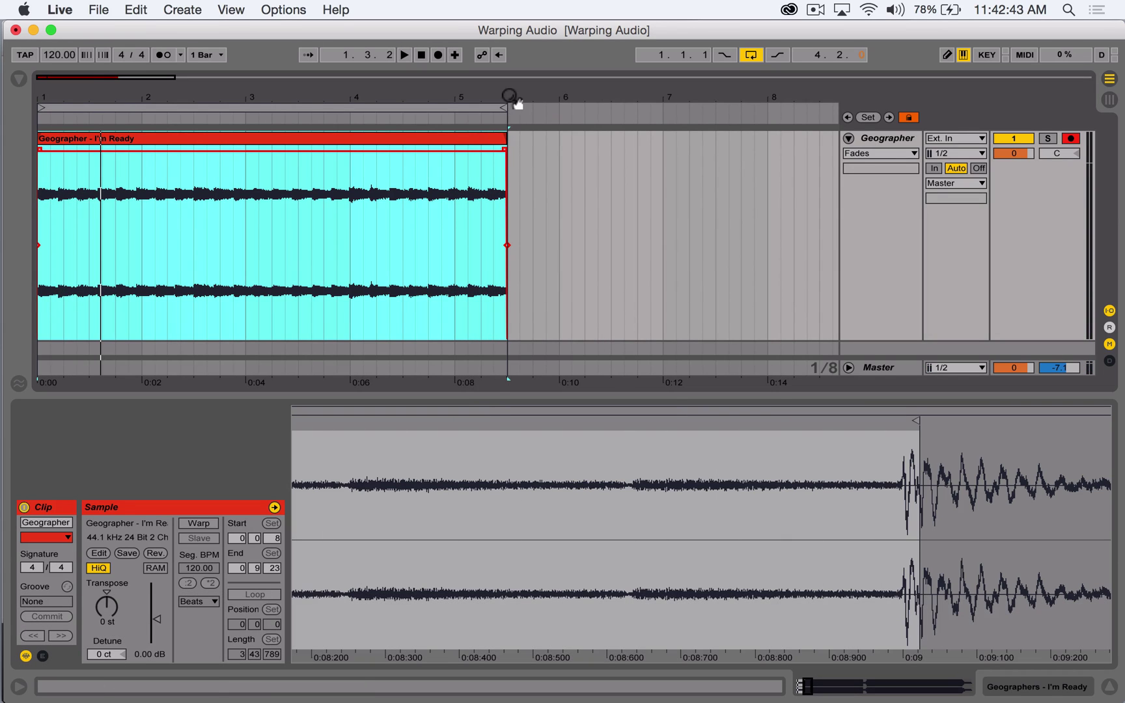
left_click_drag(509, 99, 462, 161)
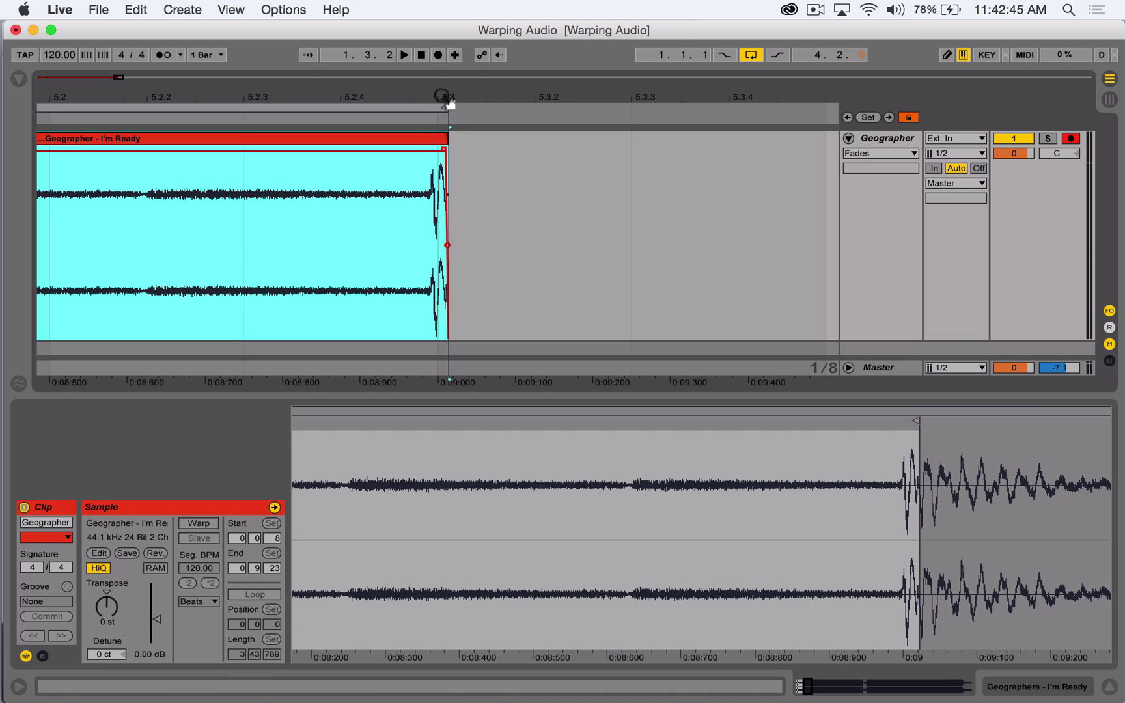
left_click_drag(447, 99, 447, 20)
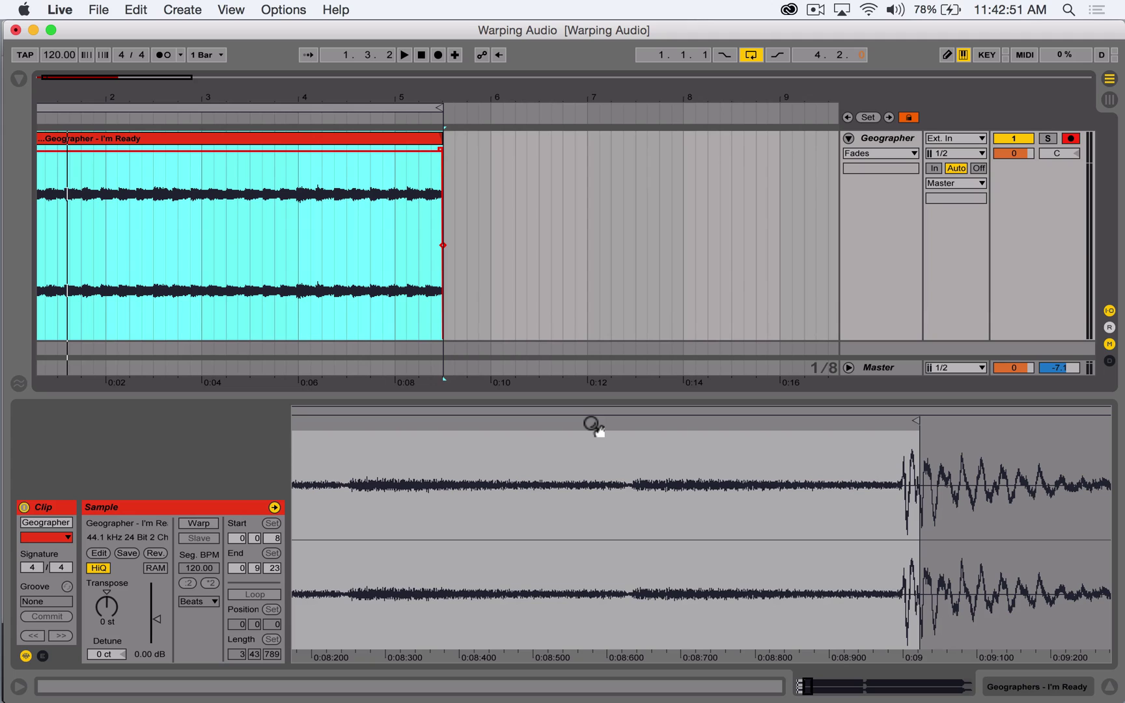
Shorten the sample End to 0:08.812, re-loop the clip, and listen to the new loop.
left_click_drag(916, 421, 899, 420)
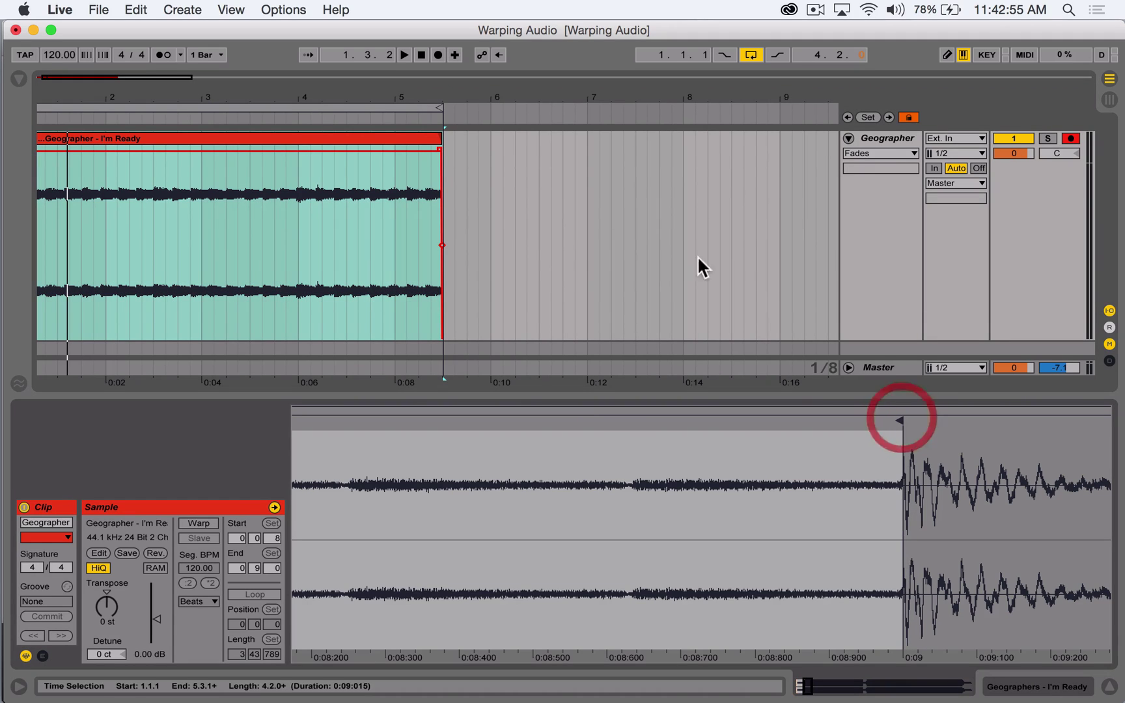
left_click(418, 130)
key("super+l")
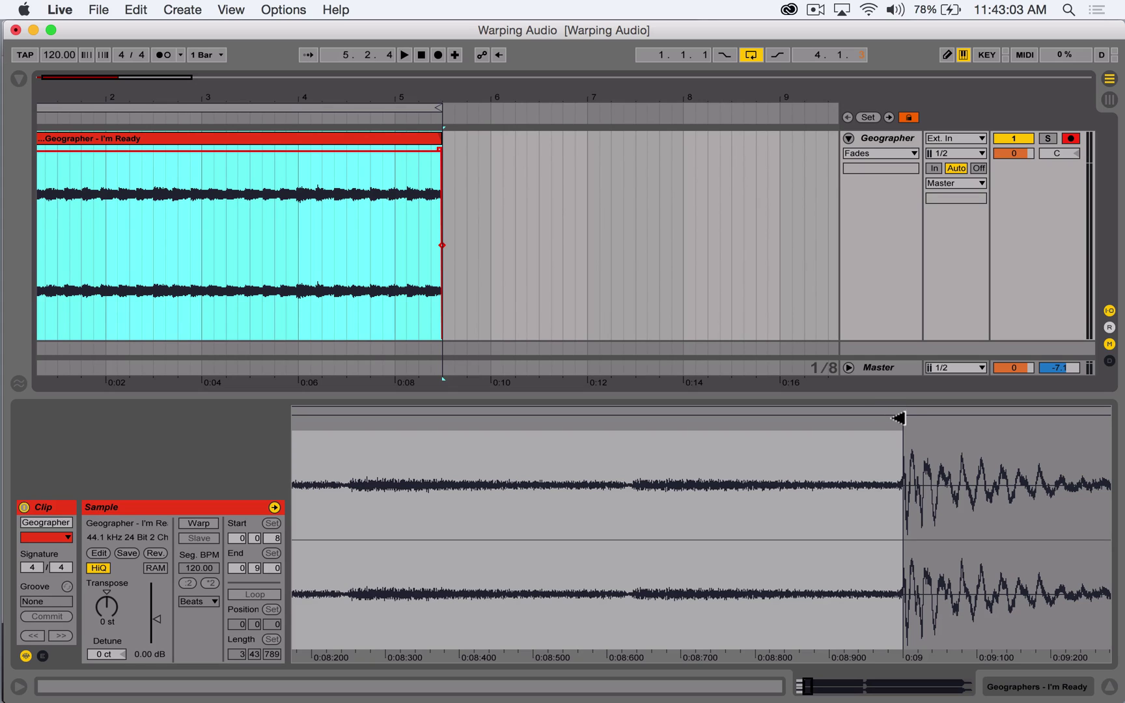
left_click_drag(899, 418, 761, 419)
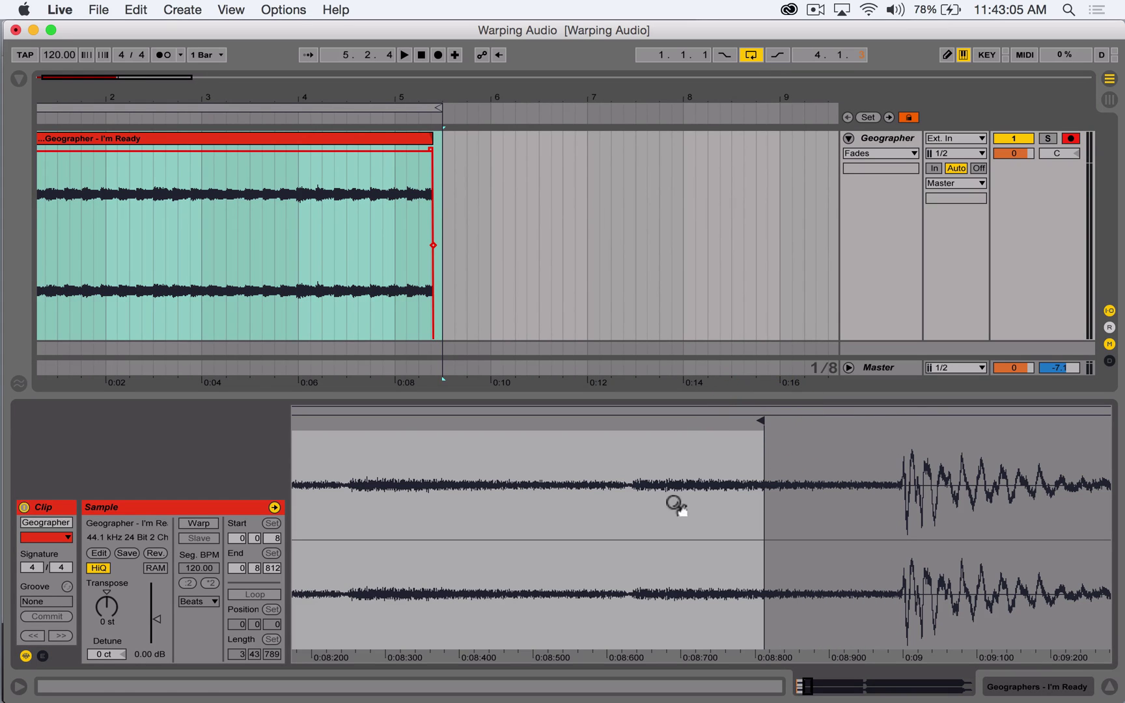
left_click(401, 136)
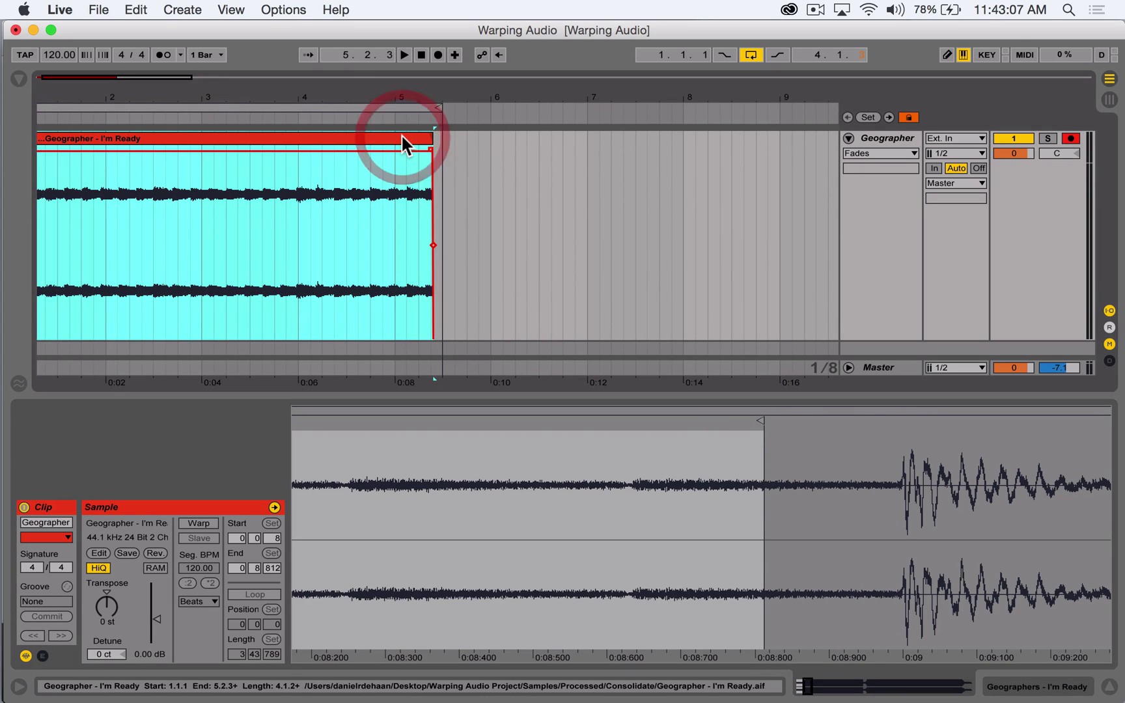
key("super+l")
key("space")
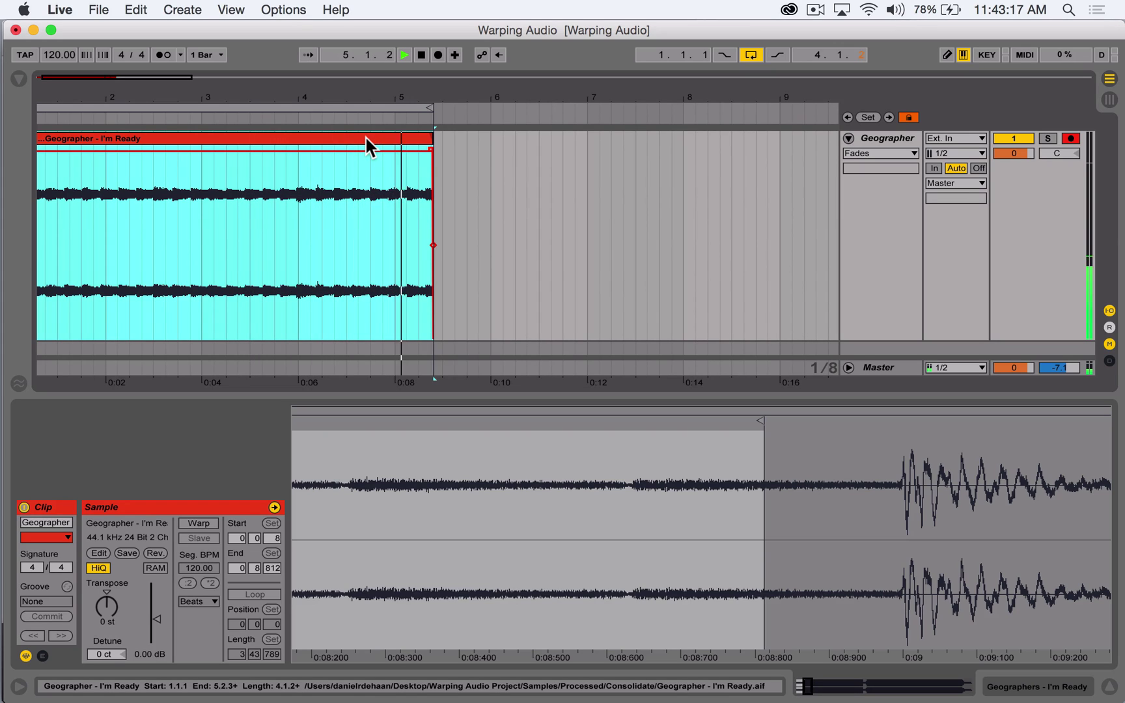
key("space")
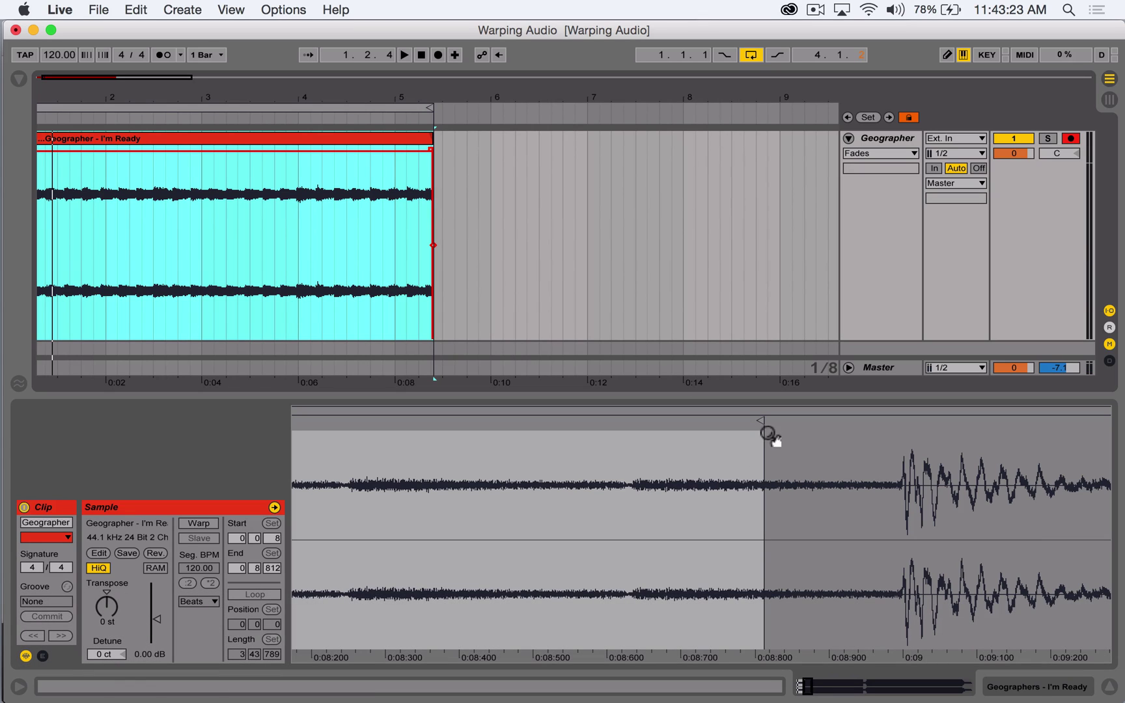
Extend the sample End back to just before the 0:09 hit and loop the clip to match.
left_click_drag(762, 423, 896, 427)
left_click(406, 137)
key("super+l")
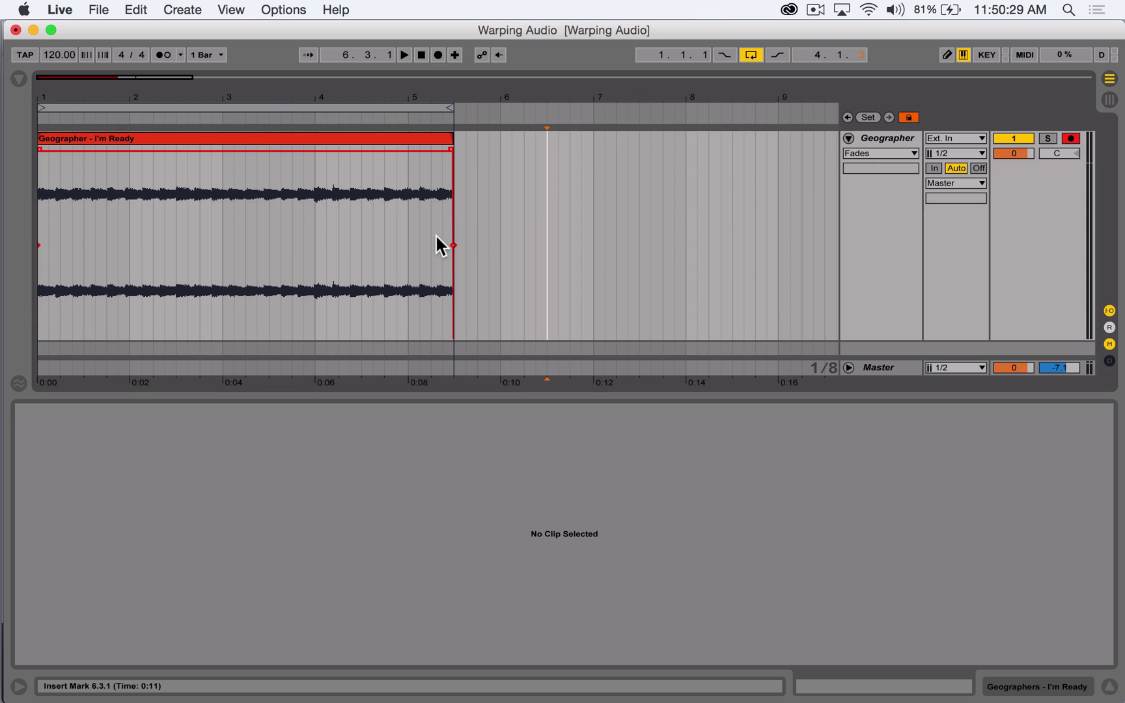
left_click(421, 55)
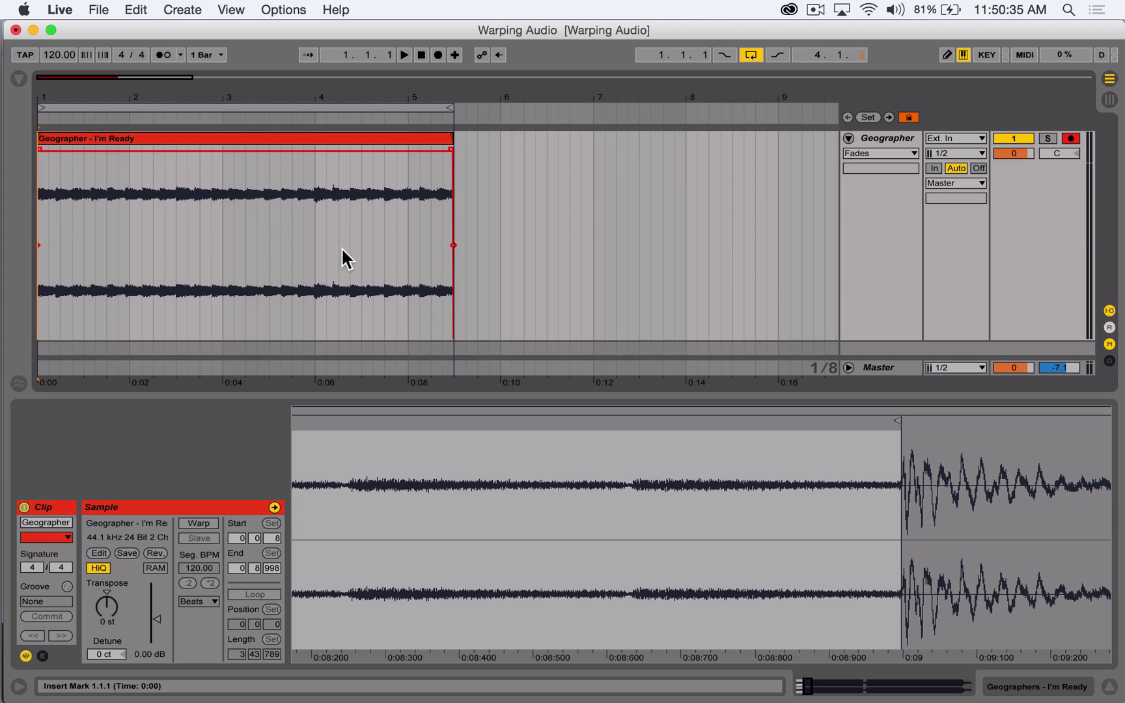
left_click(250, 138)
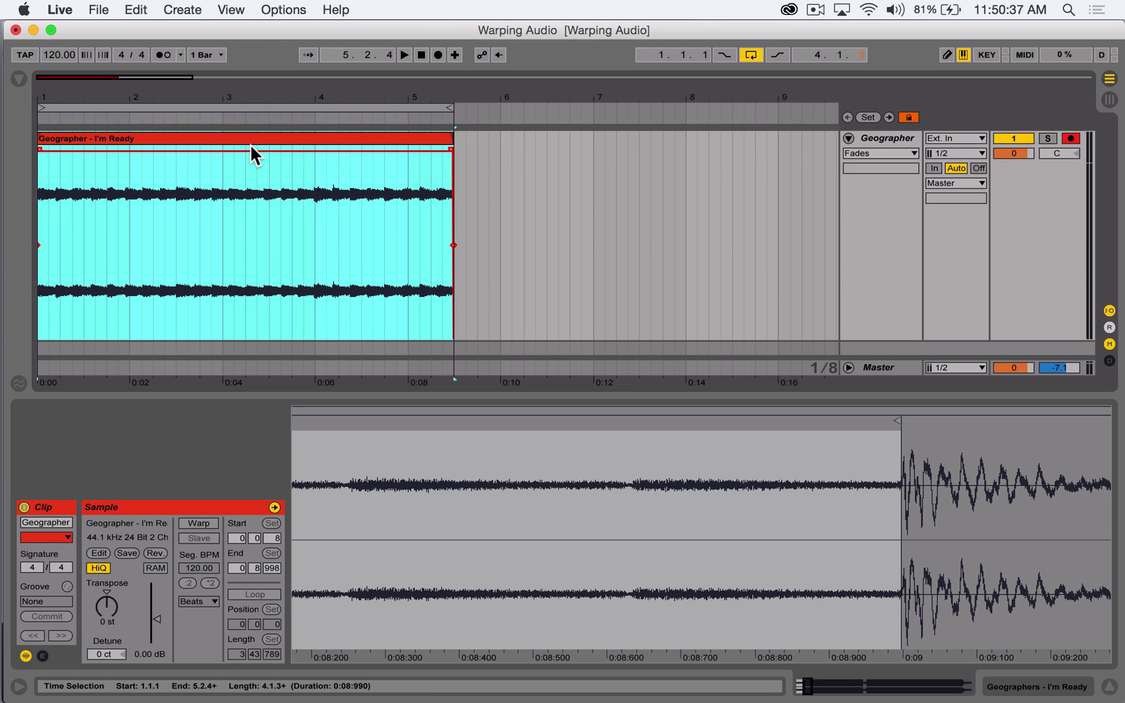
left_click(421, 55)
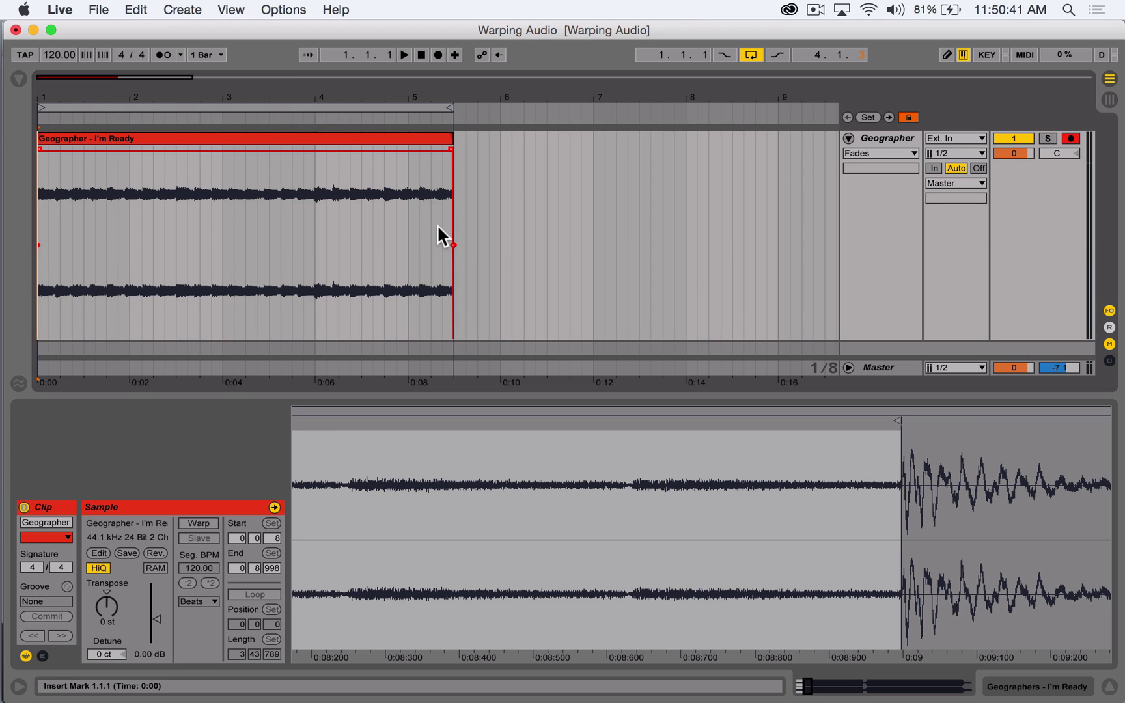
key("space")
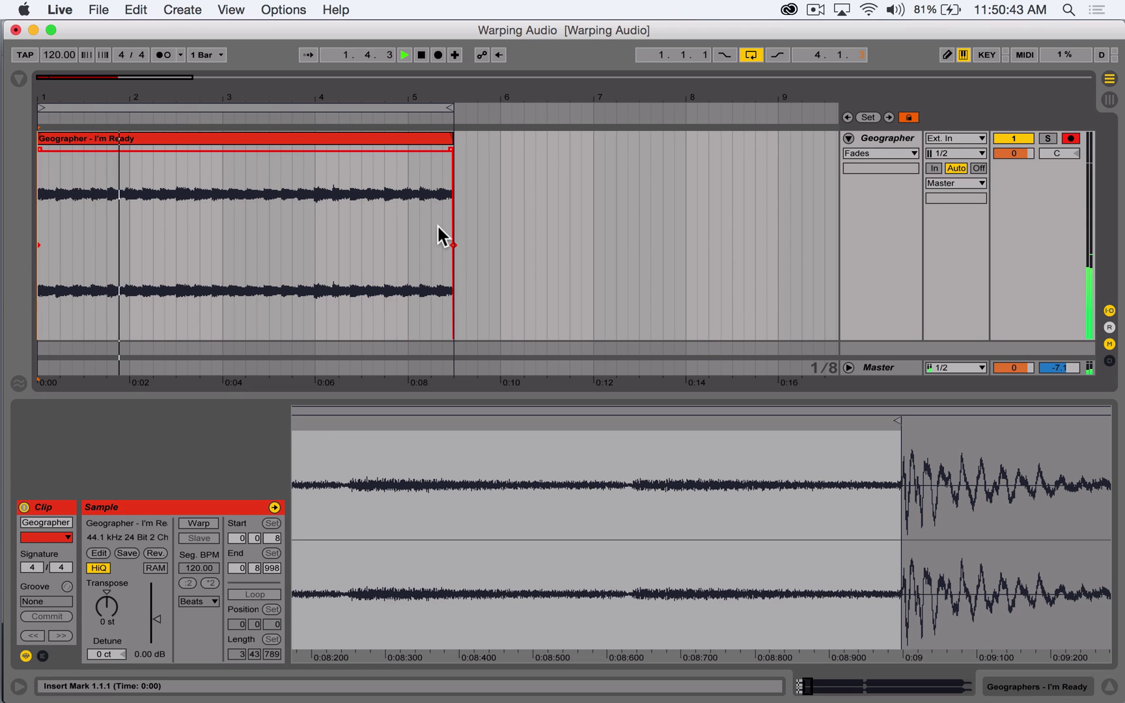
key("space")
left_click(420, 56)
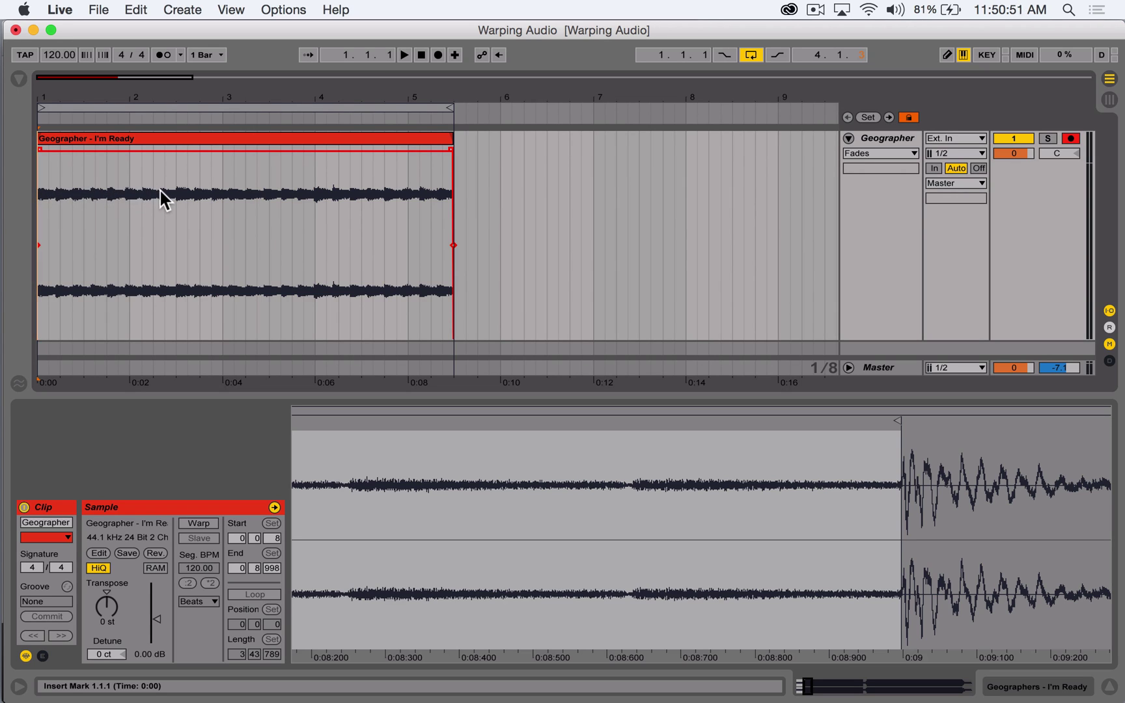
left_click(421, 56)
left_click(420, 56)
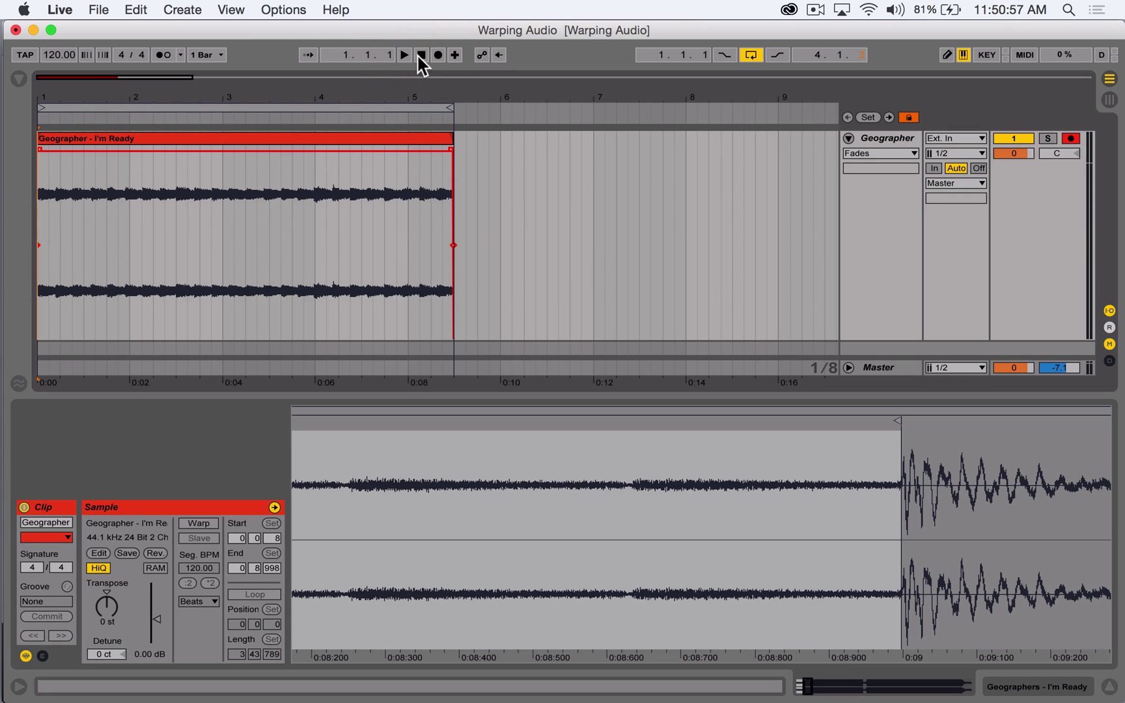
key("space")
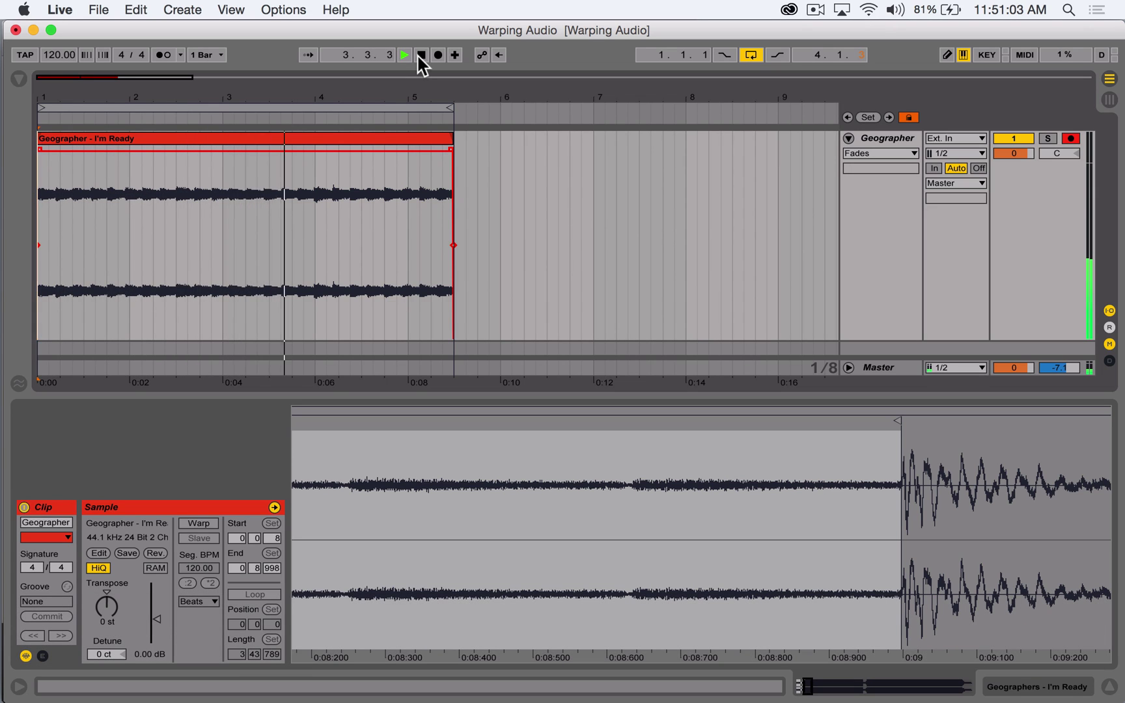
key("space")
left_click(422, 55)
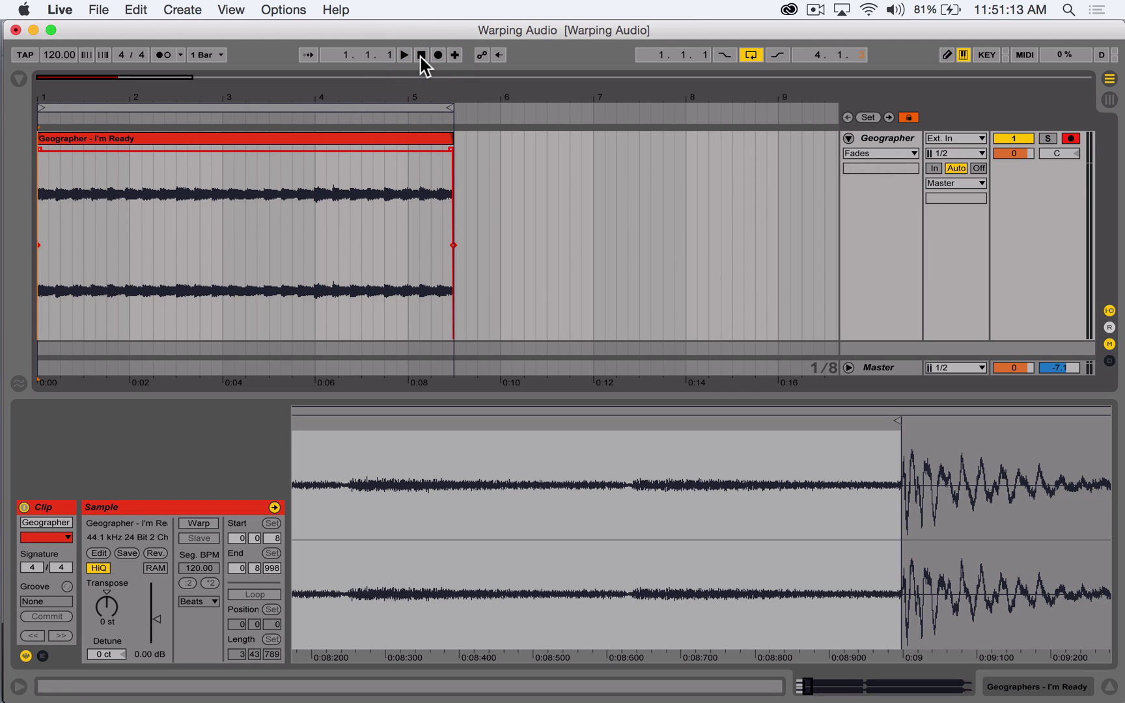
key("space")
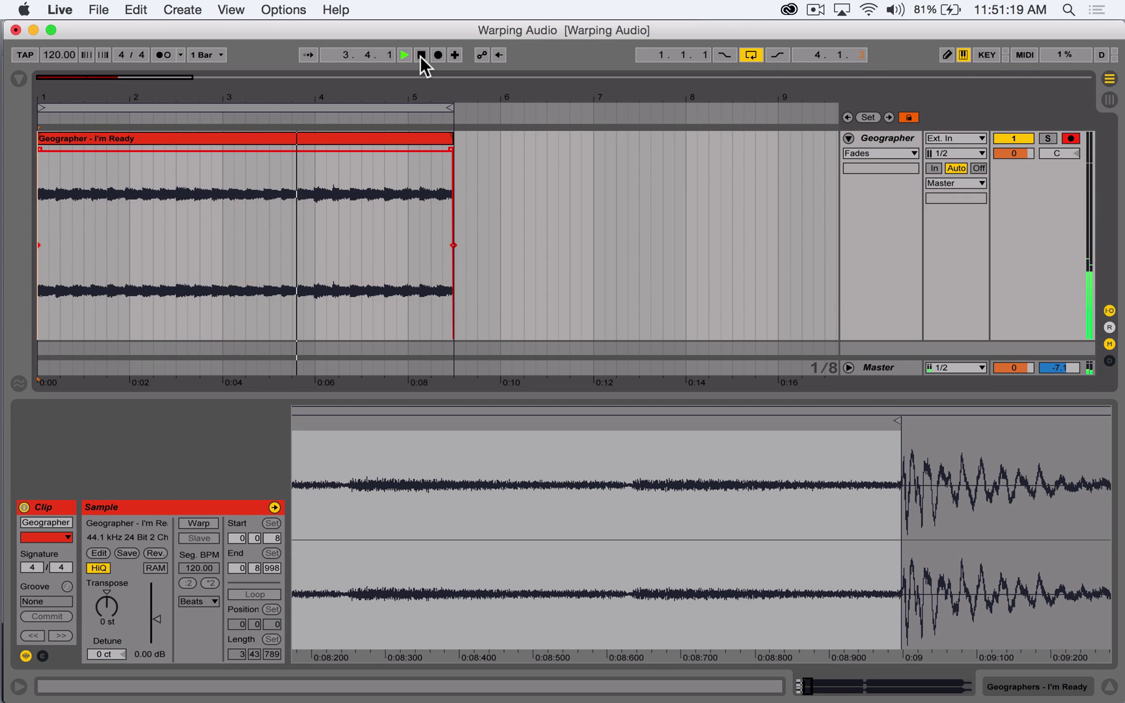
key("space")
left_click(421, 55)
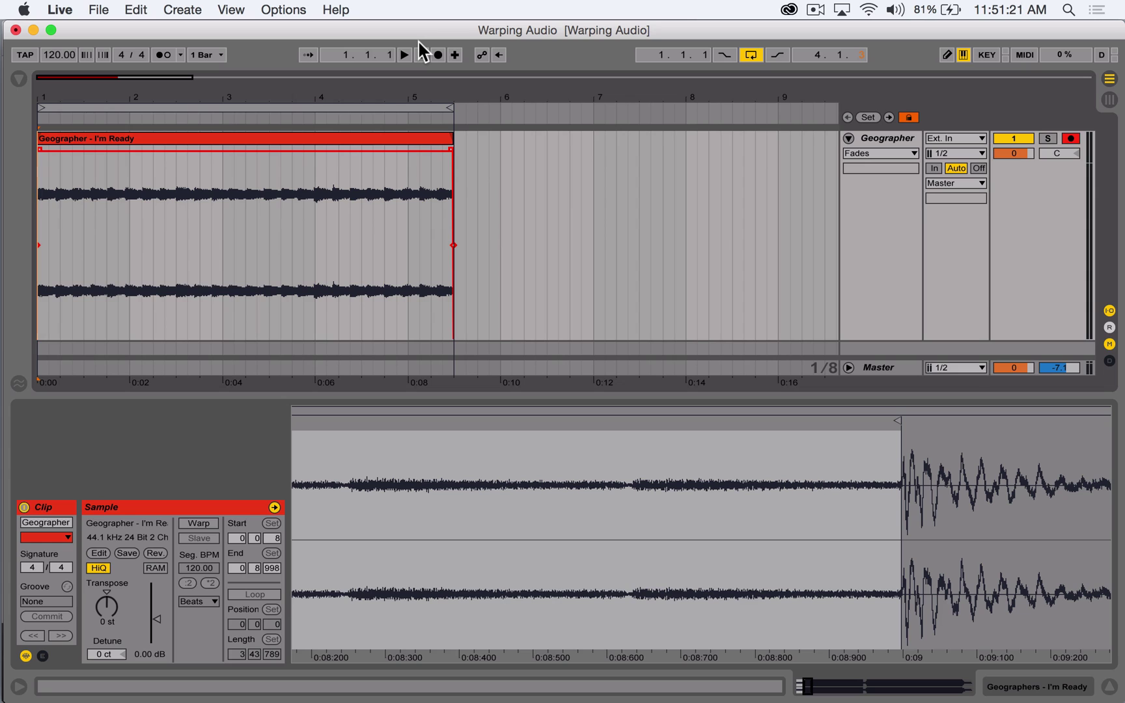
key("space")
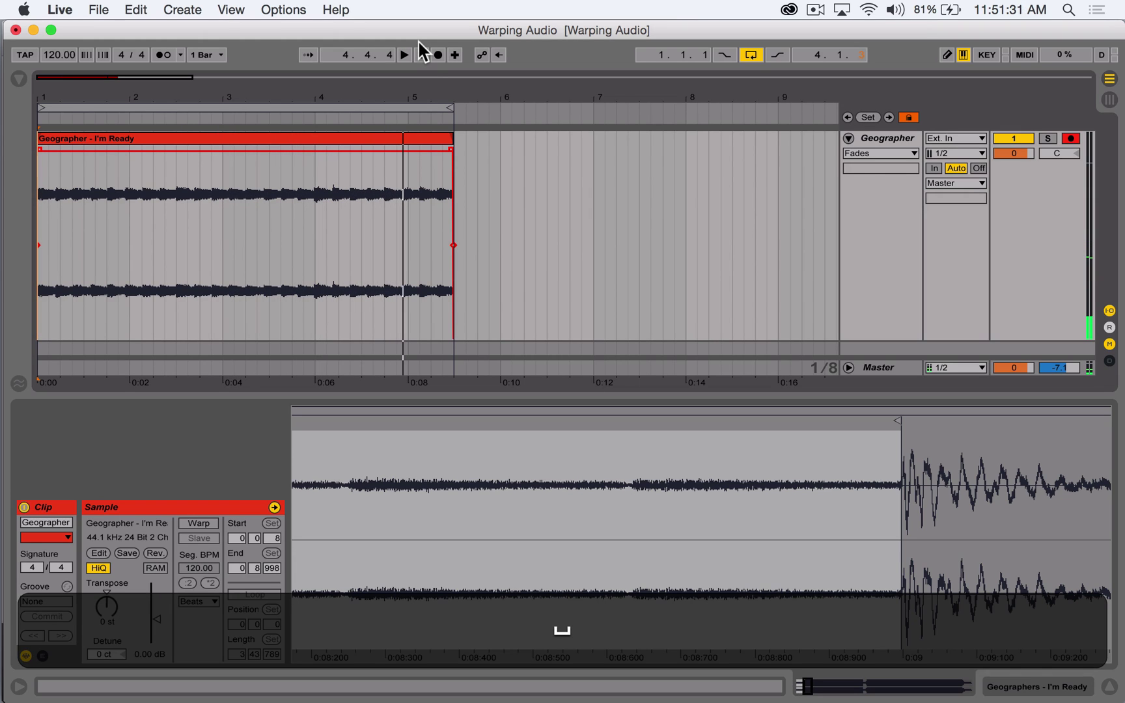
left_click(422, 56)
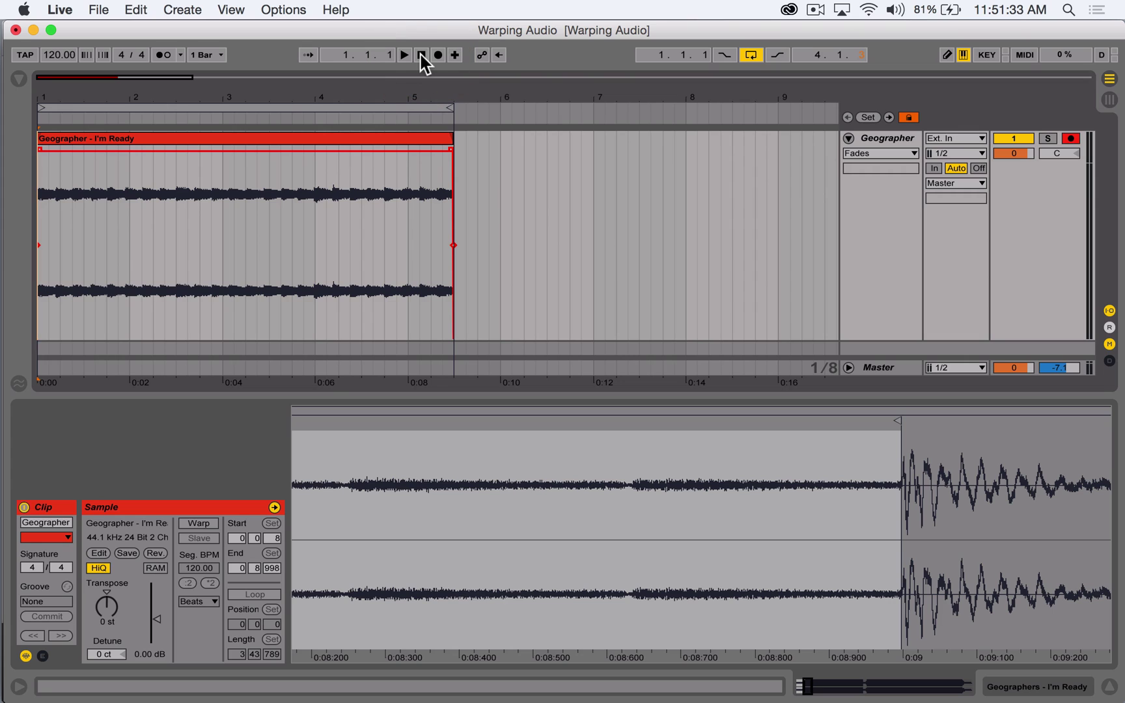
left_click(422, 55)
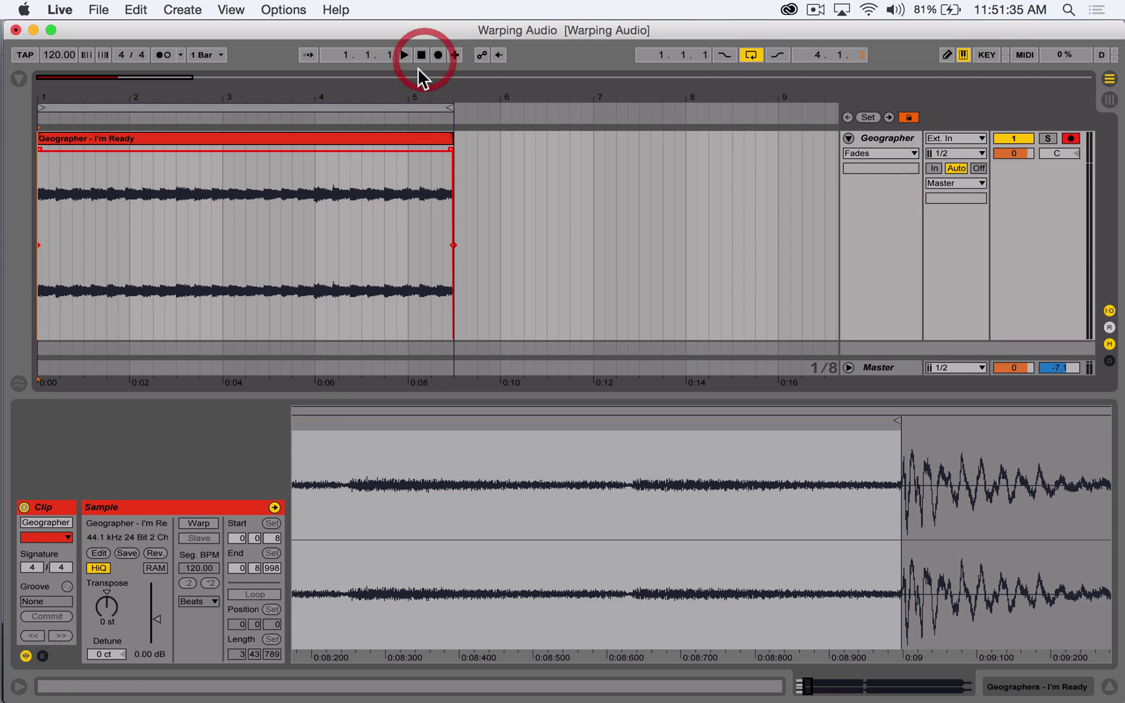
left_click(48, 96)
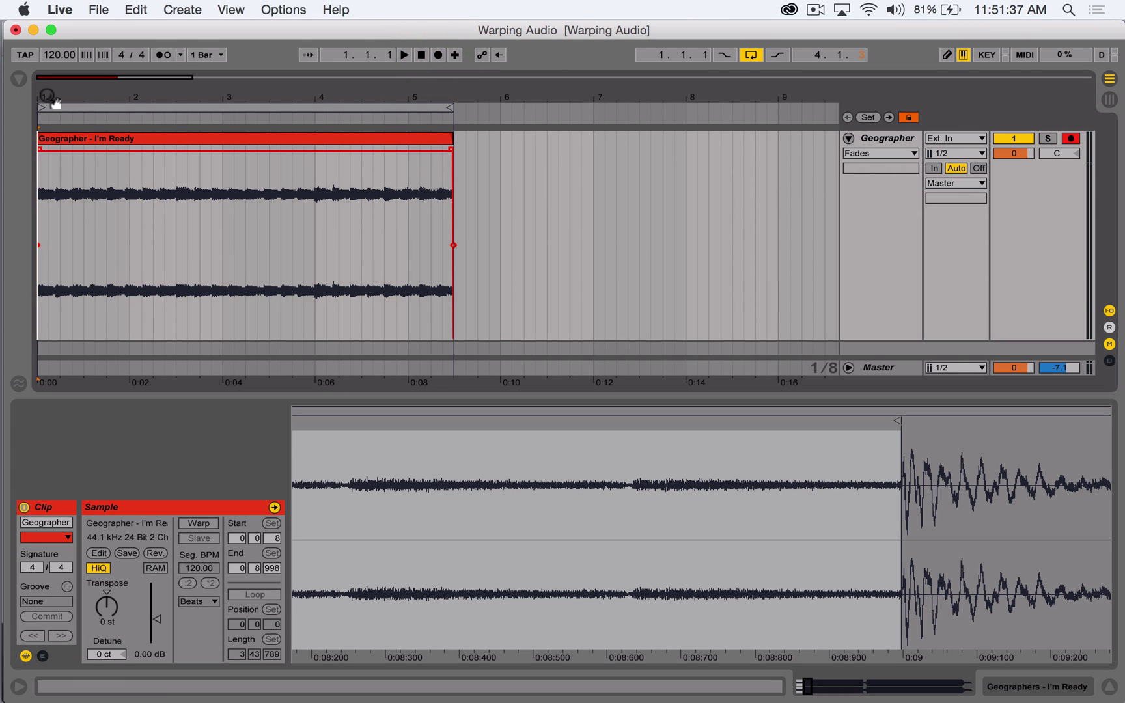
left_click_drag(55, 102, 43, 221)
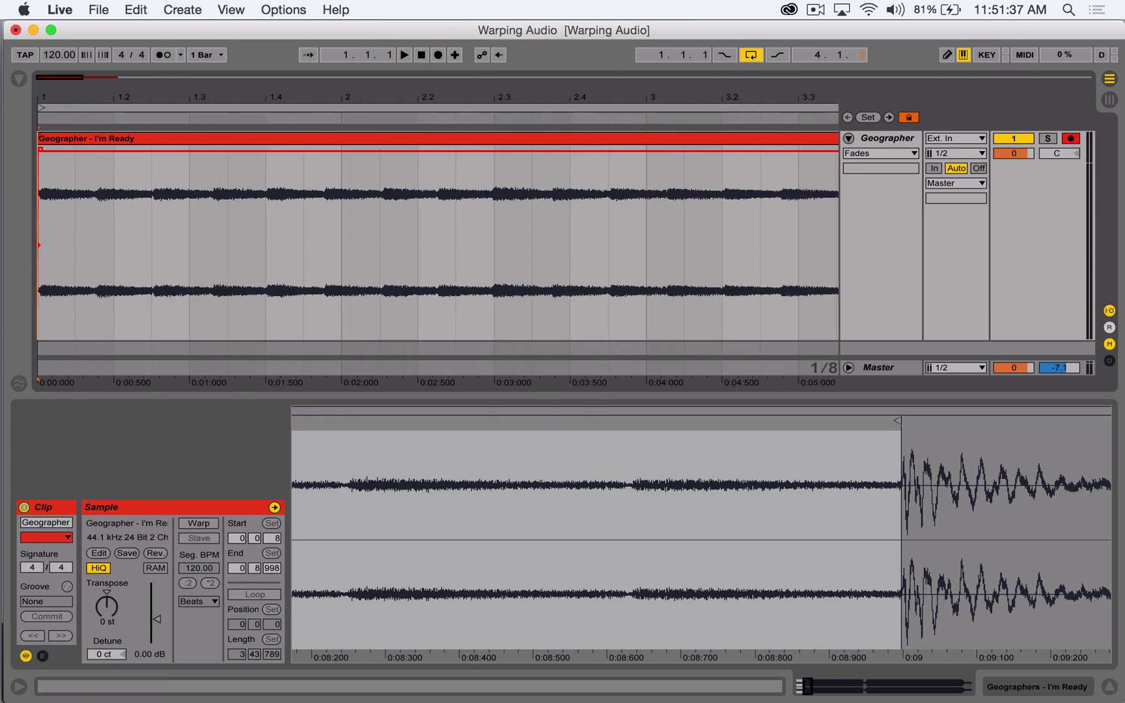
left_click(421, 55)
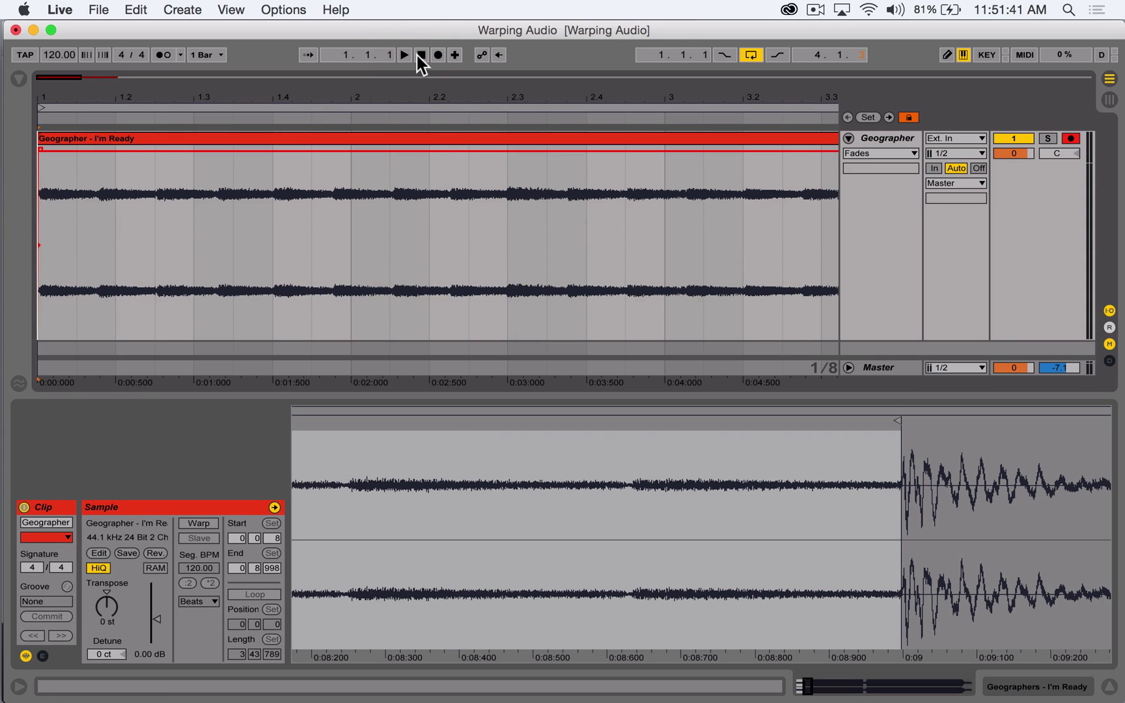
key("space")
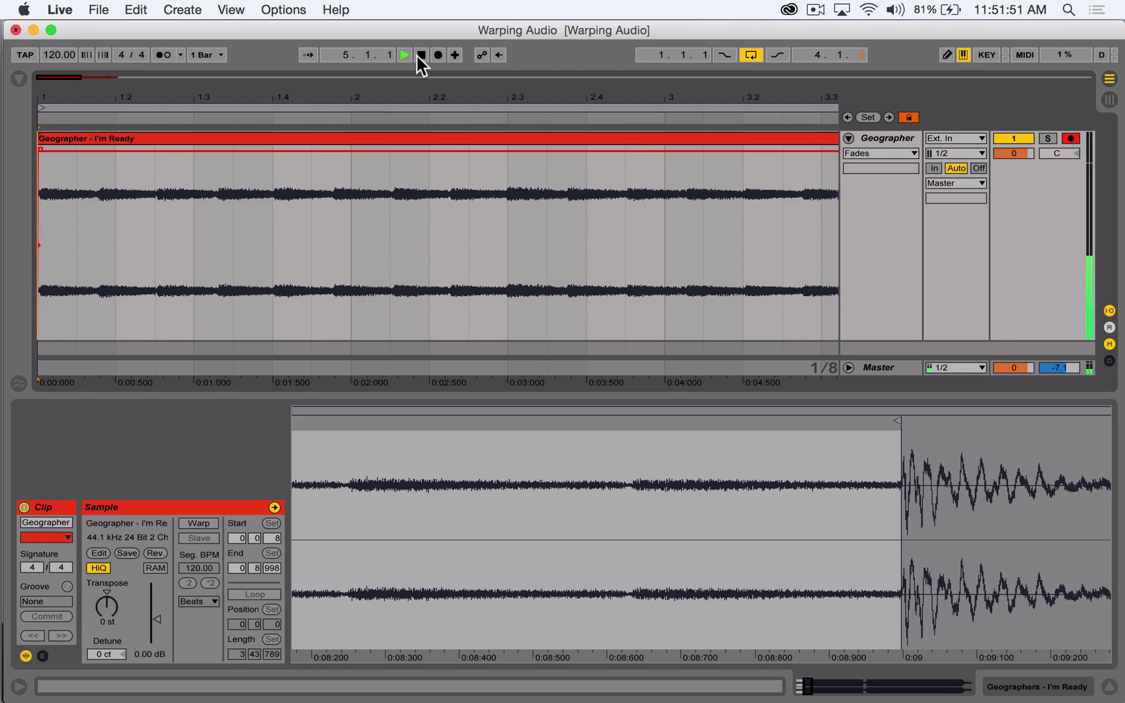
key("space")
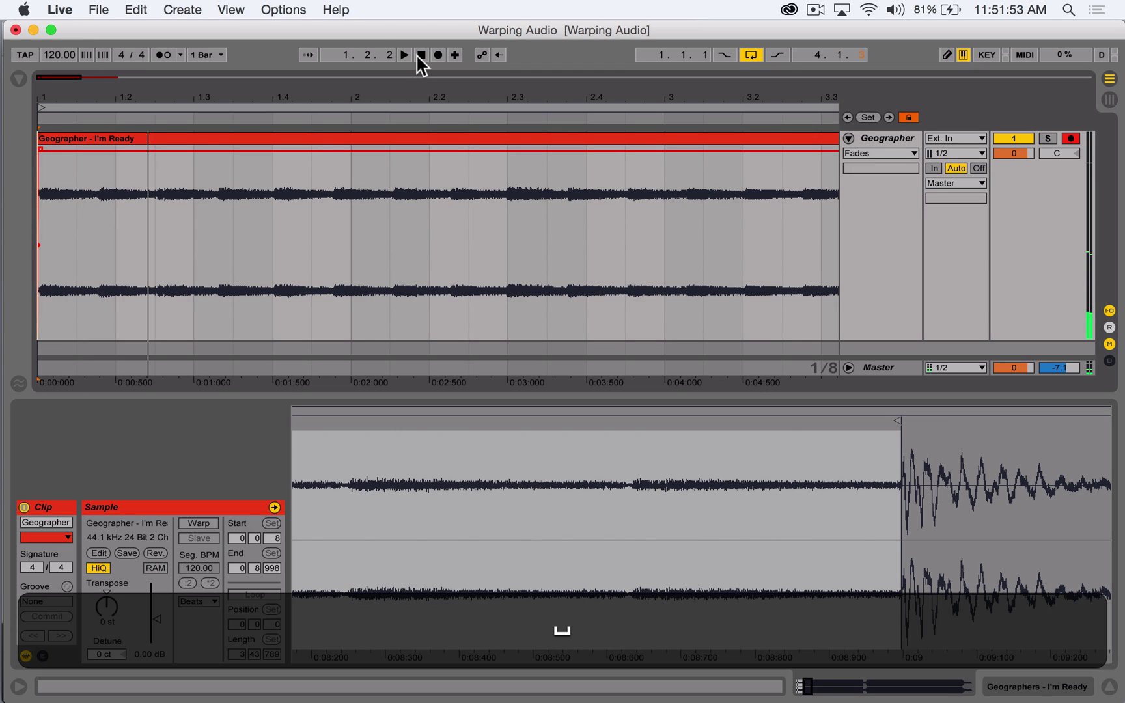
left_click_drag(405, 93, 394, 30)
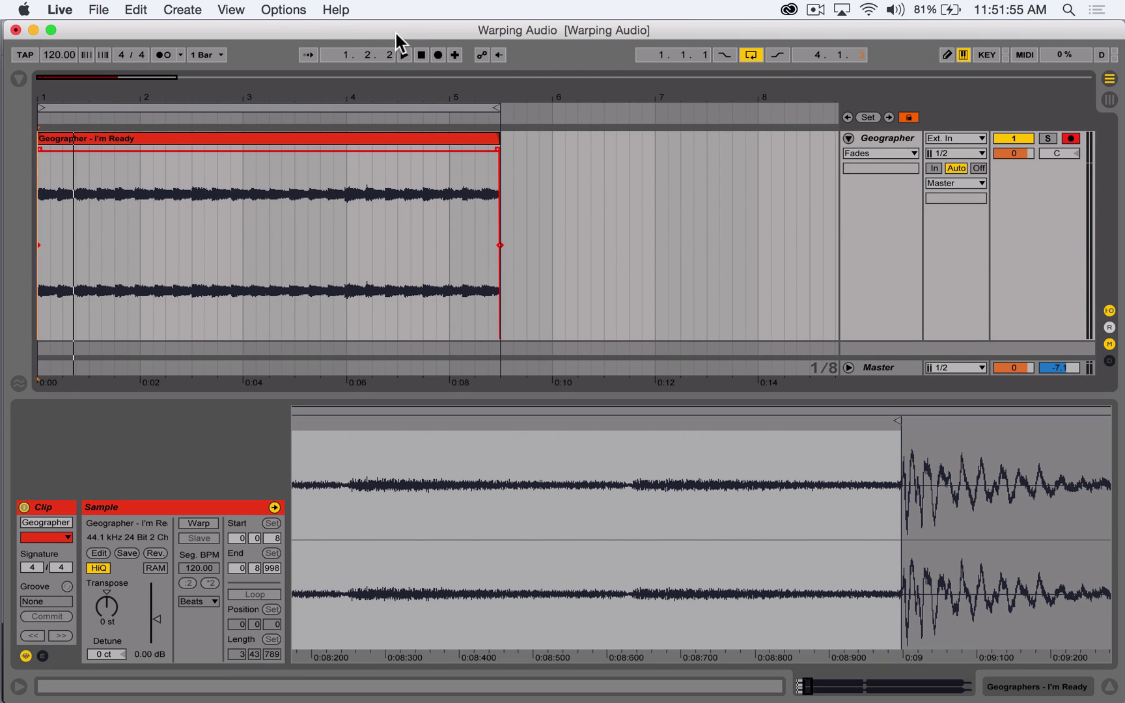
left_click(422, 55)
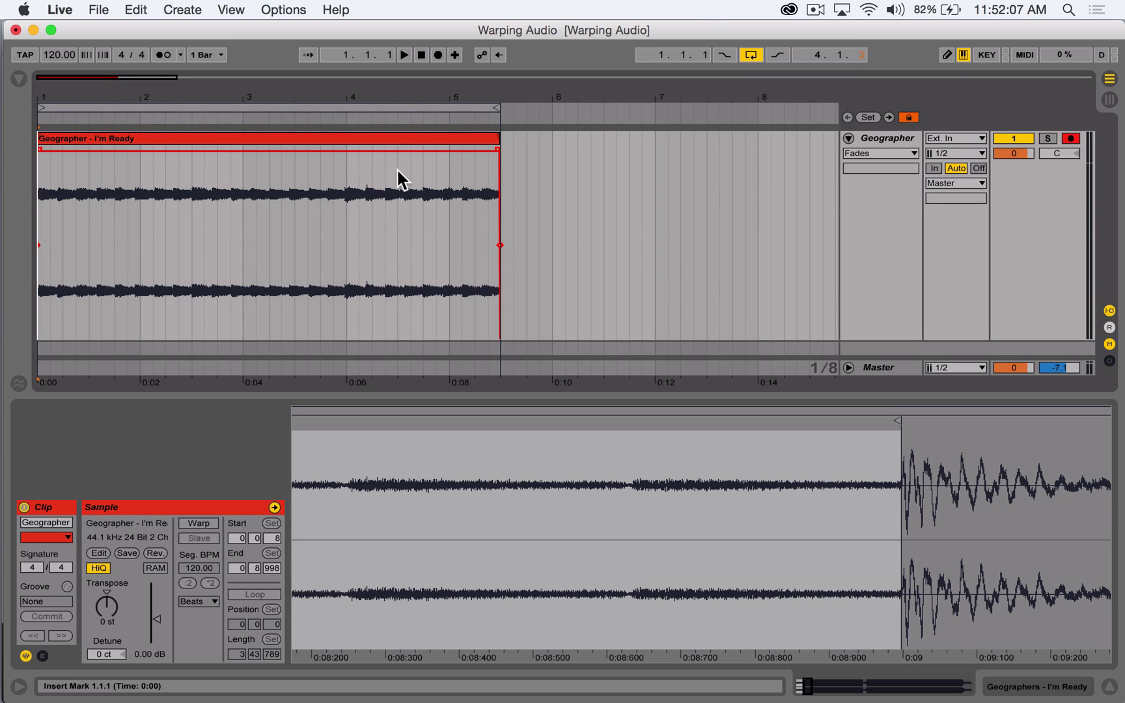
left_click(421, 55)
key("space")
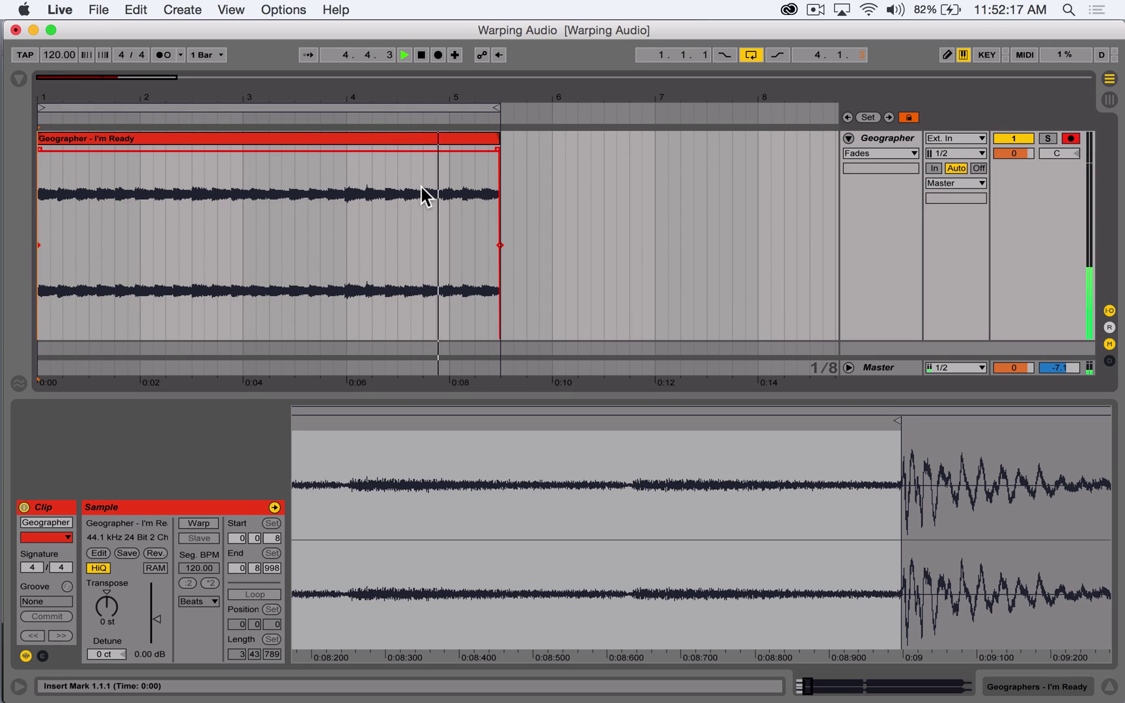
key("space")
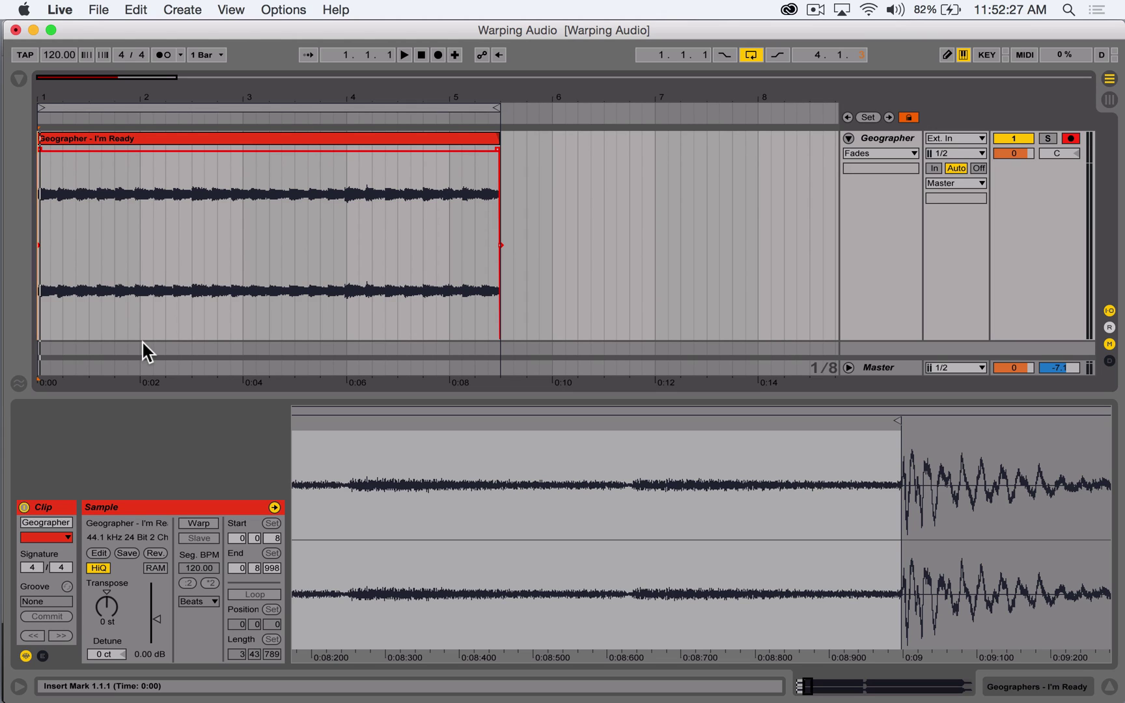
left_click(420, 55)
key("space")
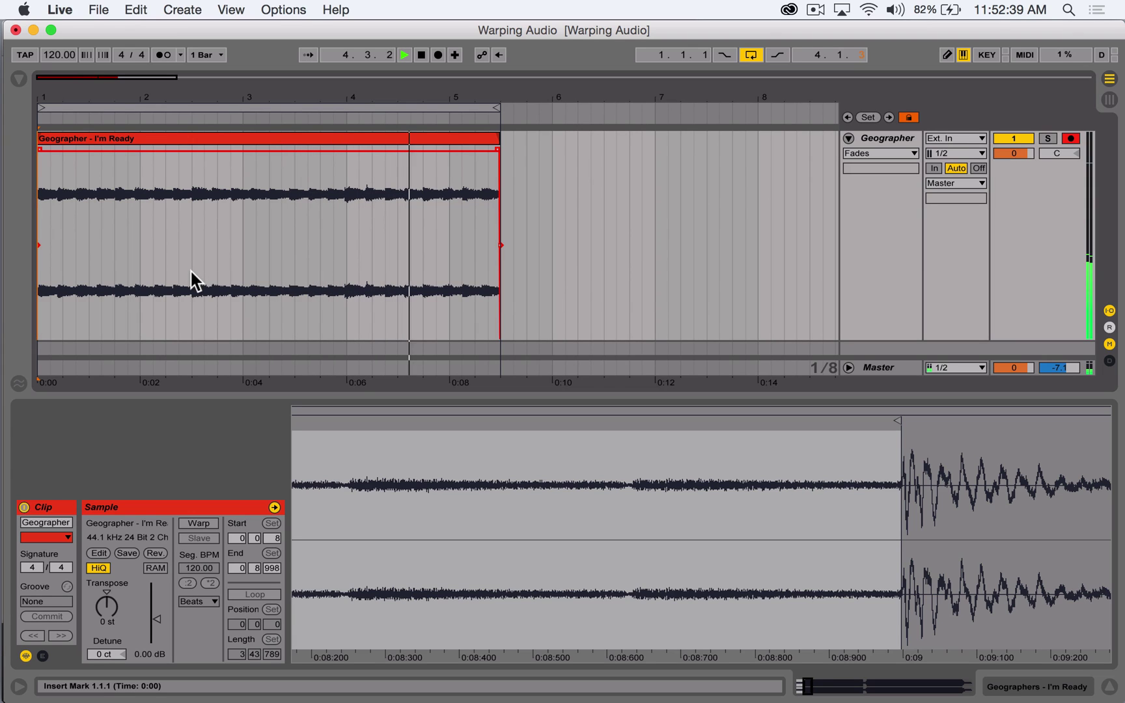
key("space")
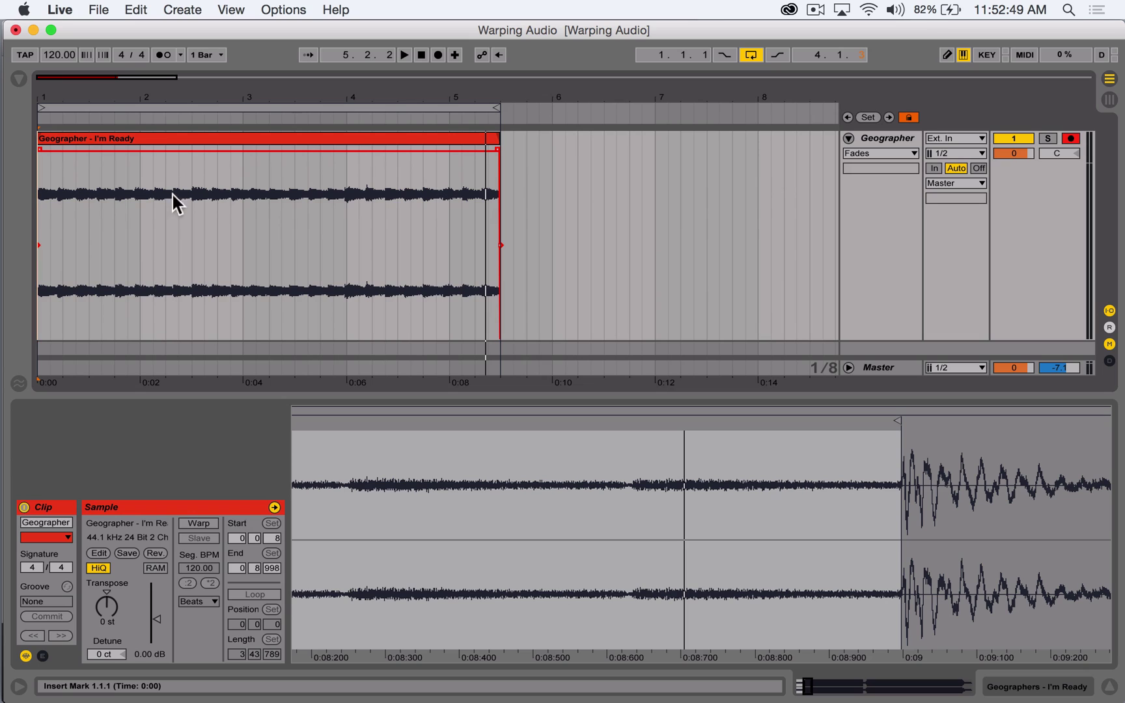
Set the numerator to 8, try 8 and 16 as the beat unit, then settle on 8/4.
left_click(125, 59)
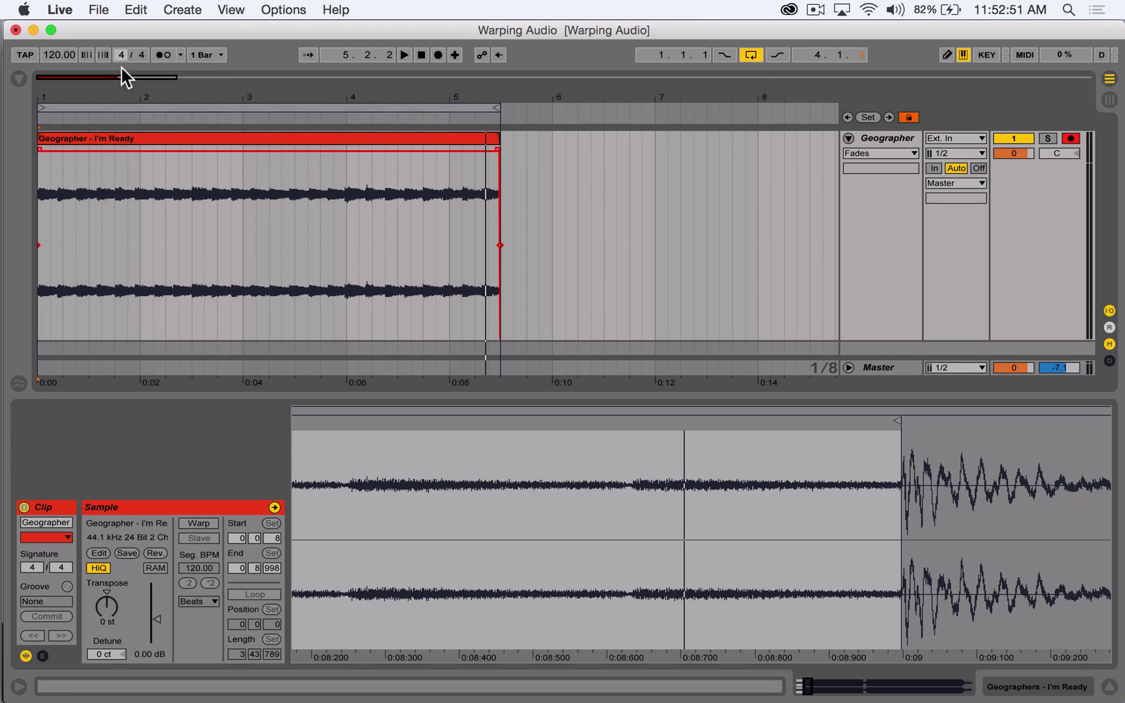
type("8")
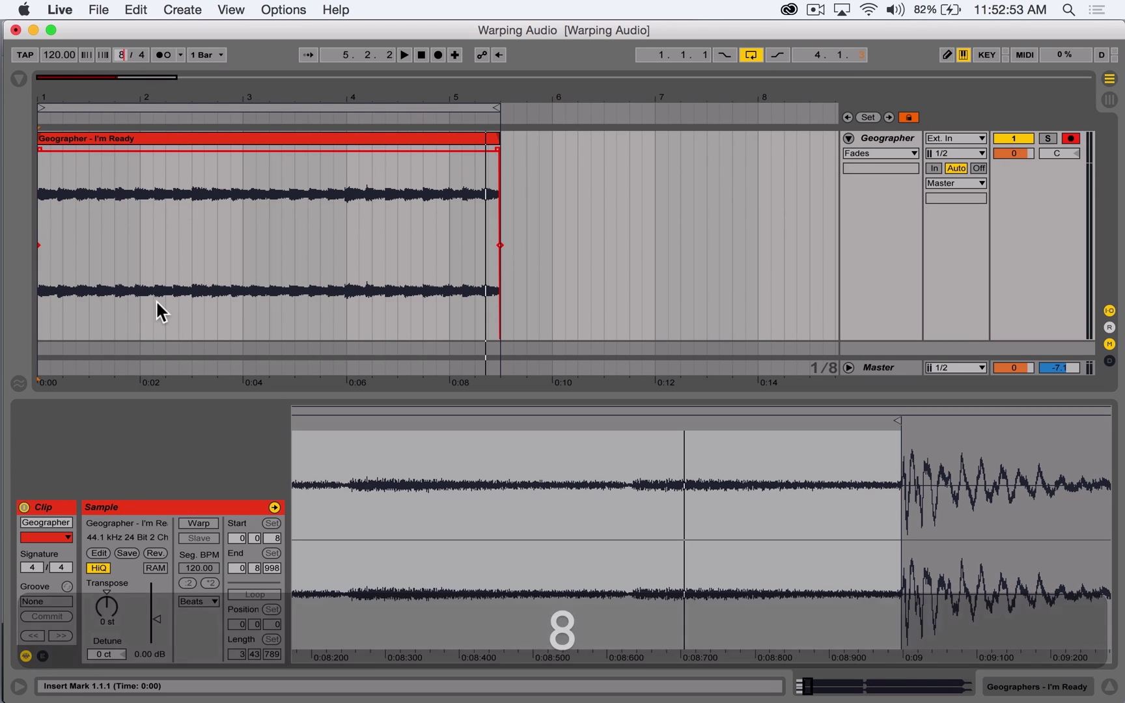
key("Return")
left_click(141, 56)
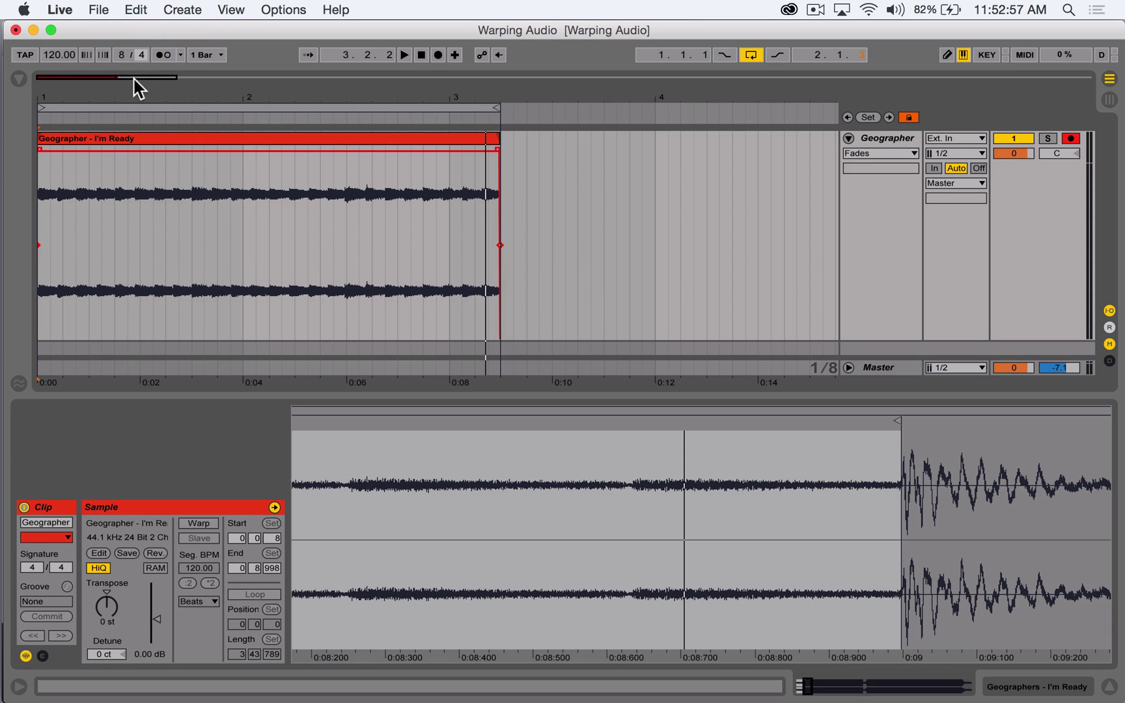
type("8")
key("Return")
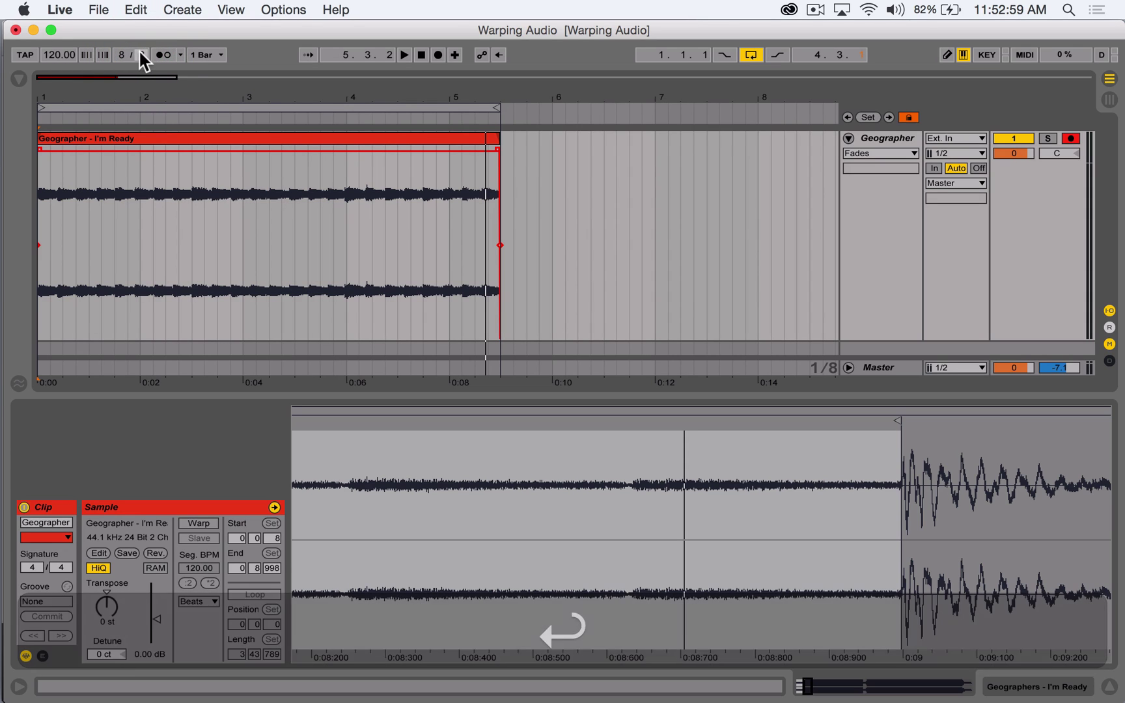
left_click(141, 56)
type("16")
key("Return")
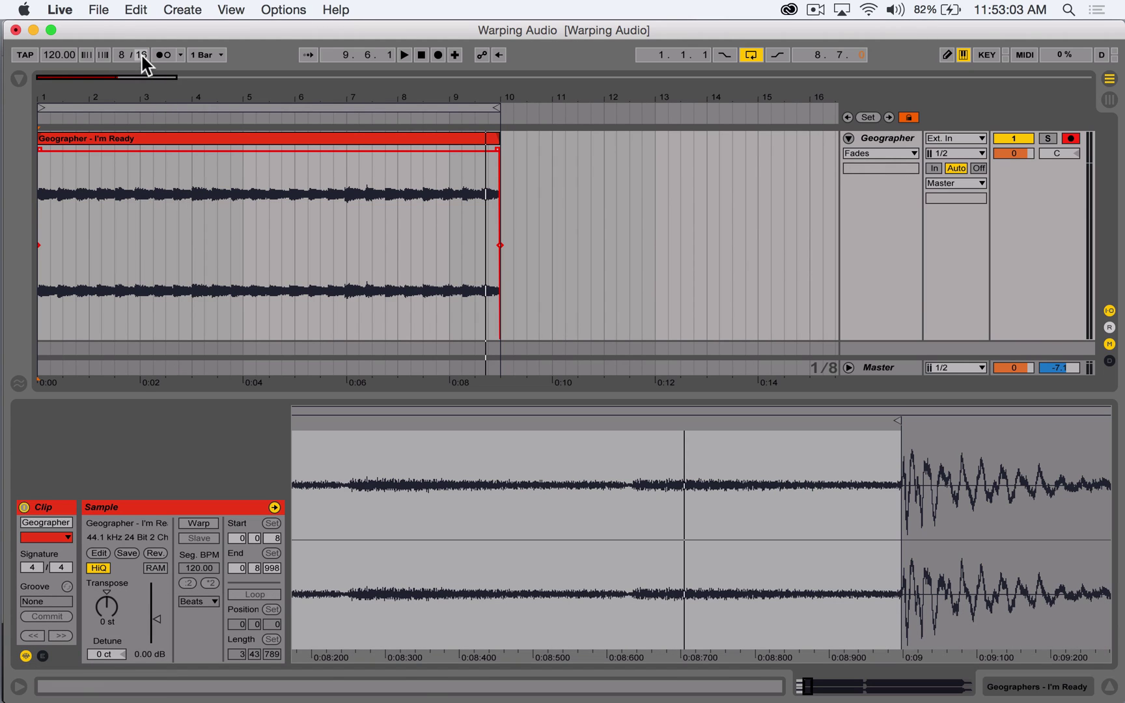
type("4")
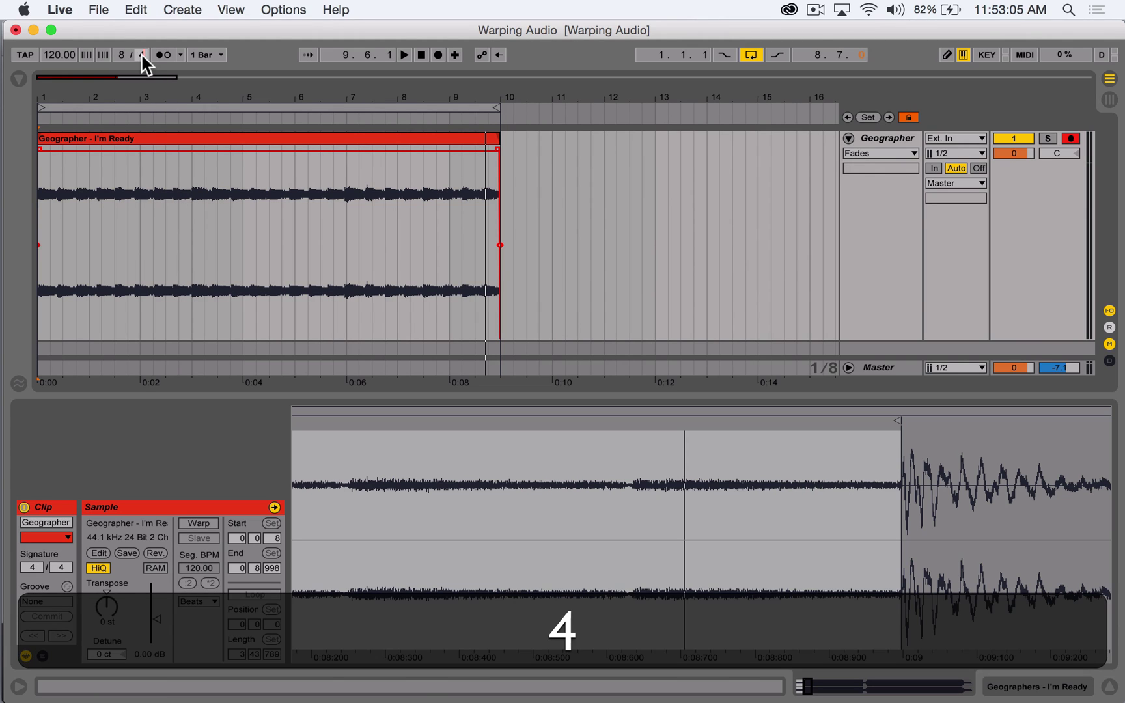
key("Return")
left_click_drag(54, 101, 54, 195)
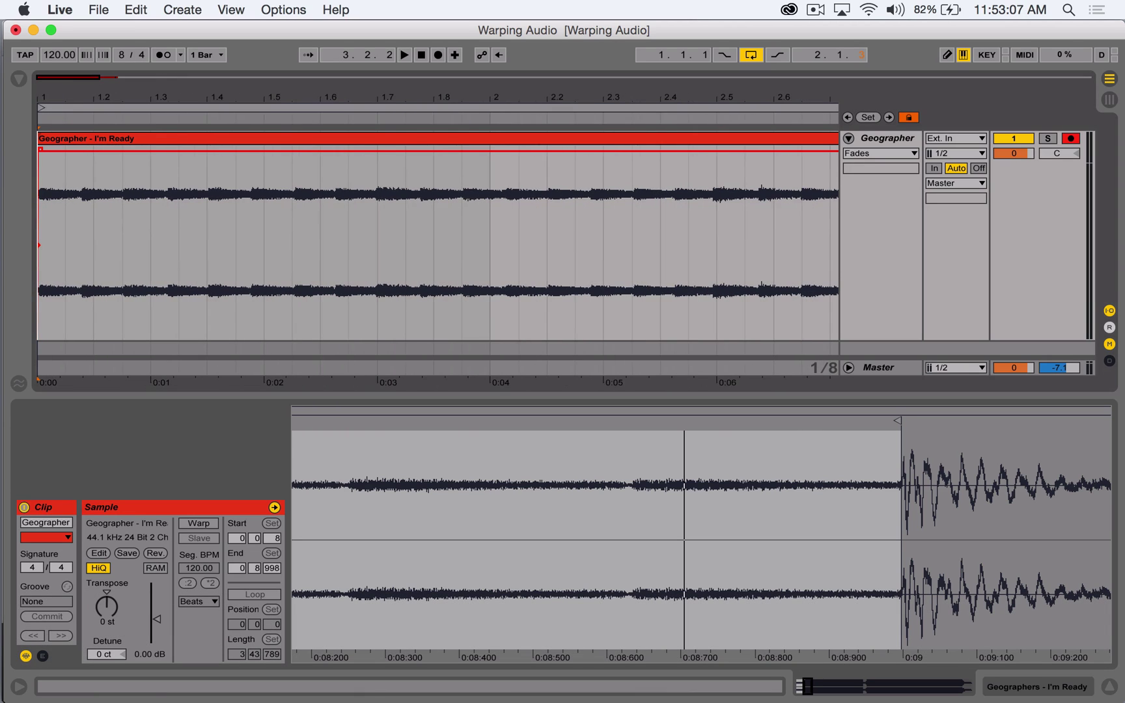
left_click(421, 55)
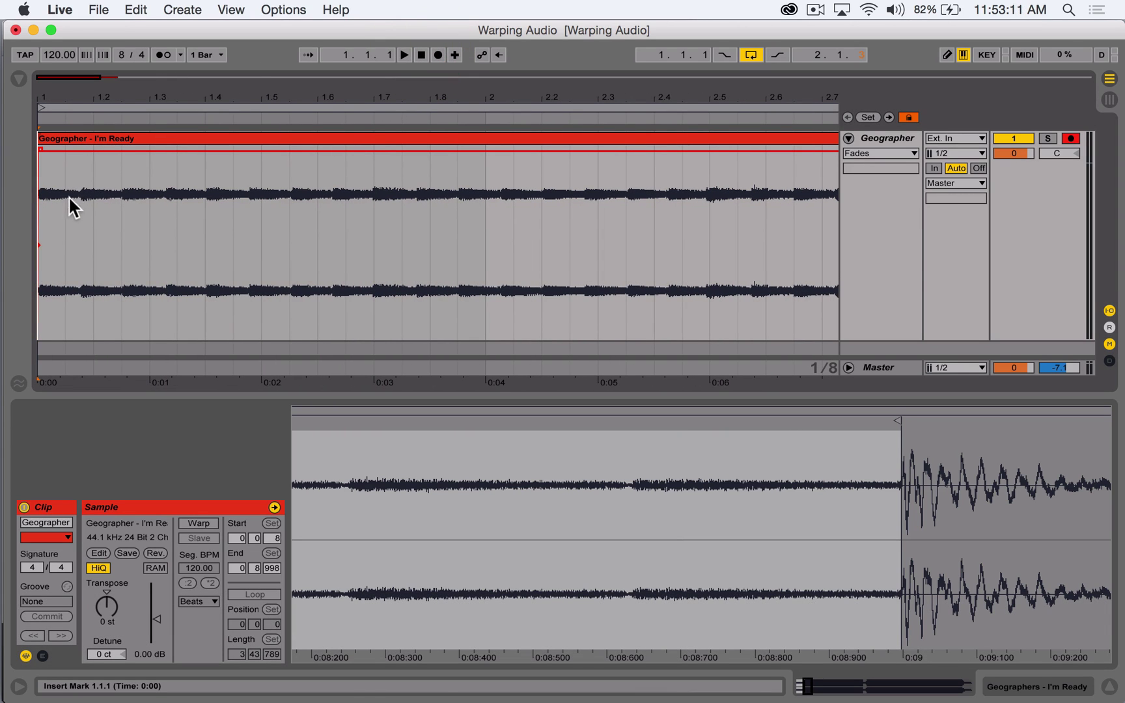
left_click(421, 55)
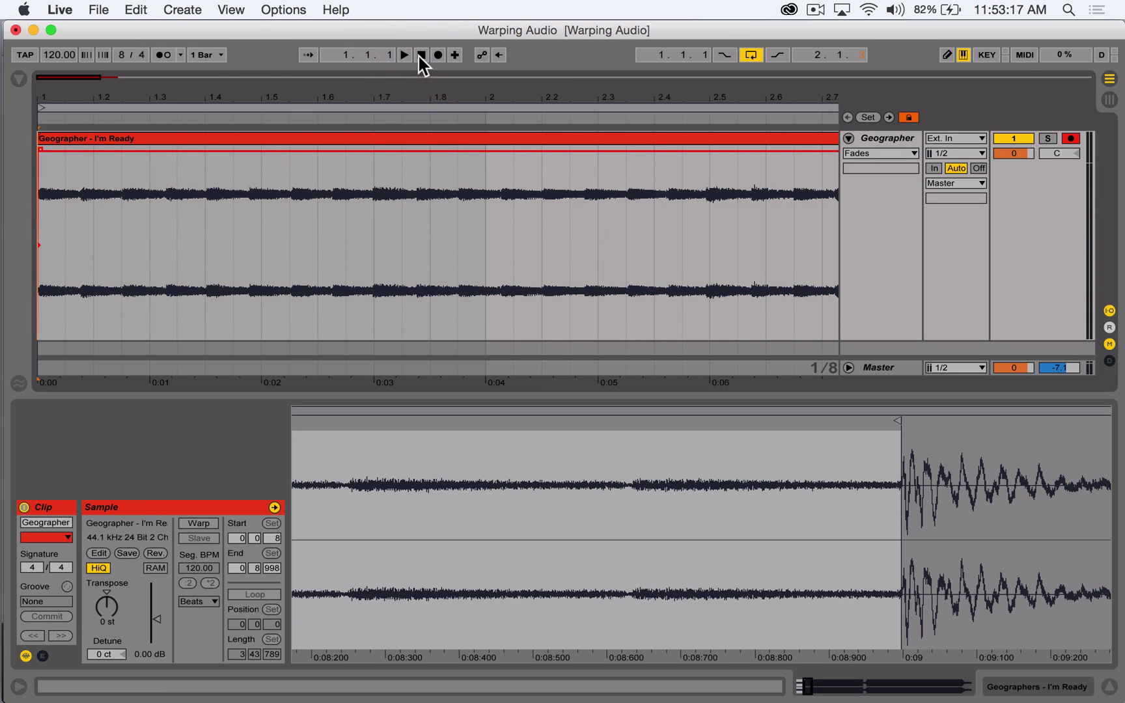
key("space")
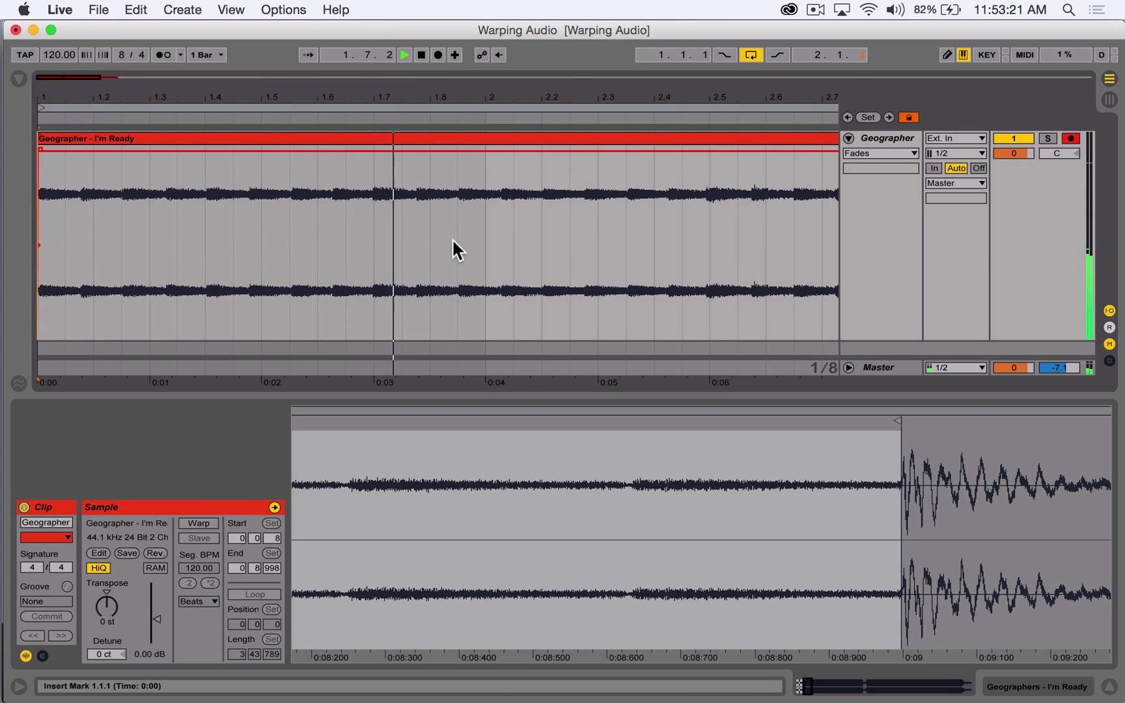
key("space")
left_click(421, 54)
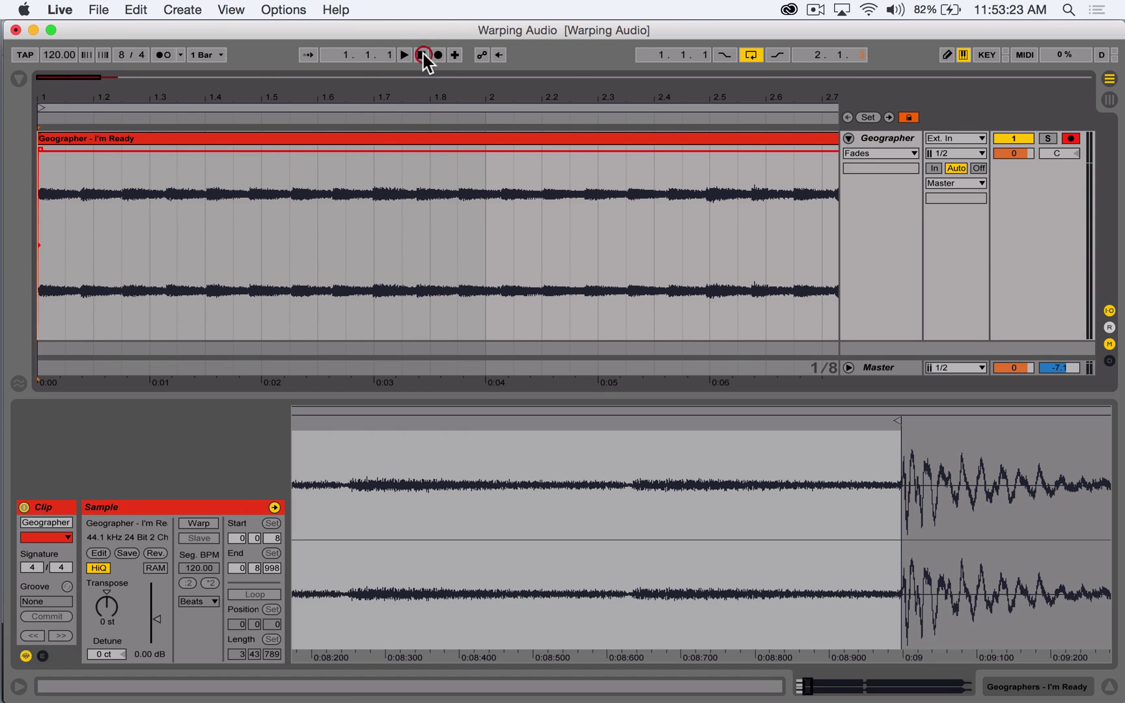
key("space")
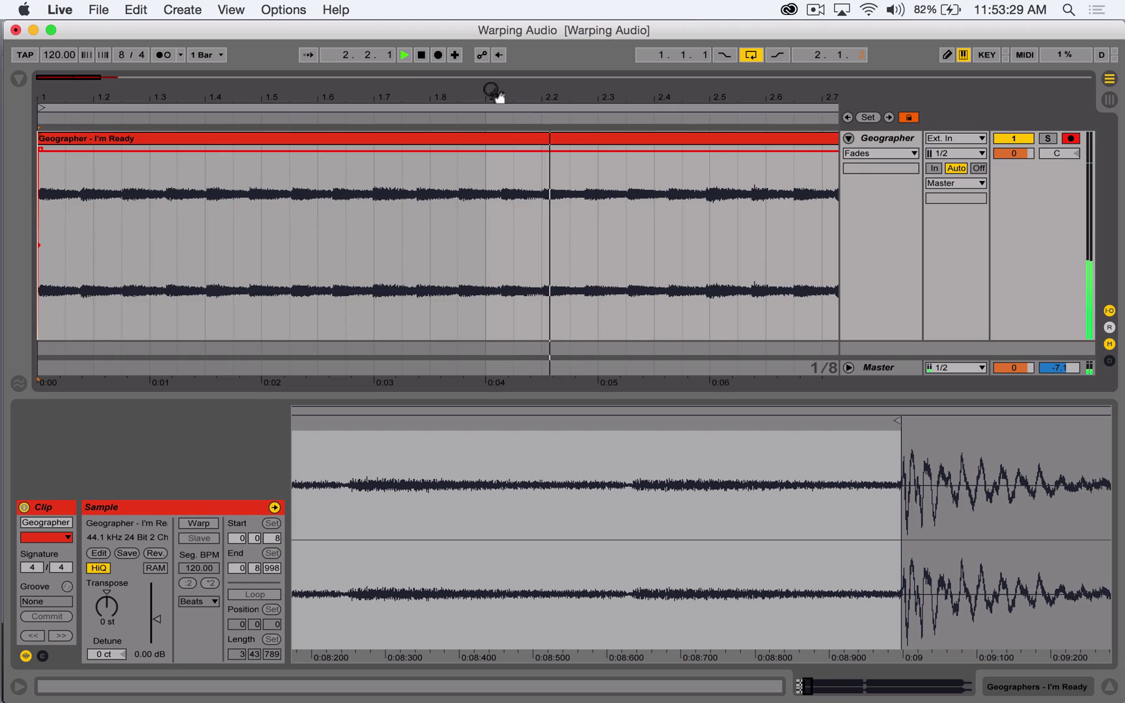
left_click_drag(495, 93, 159, 93)
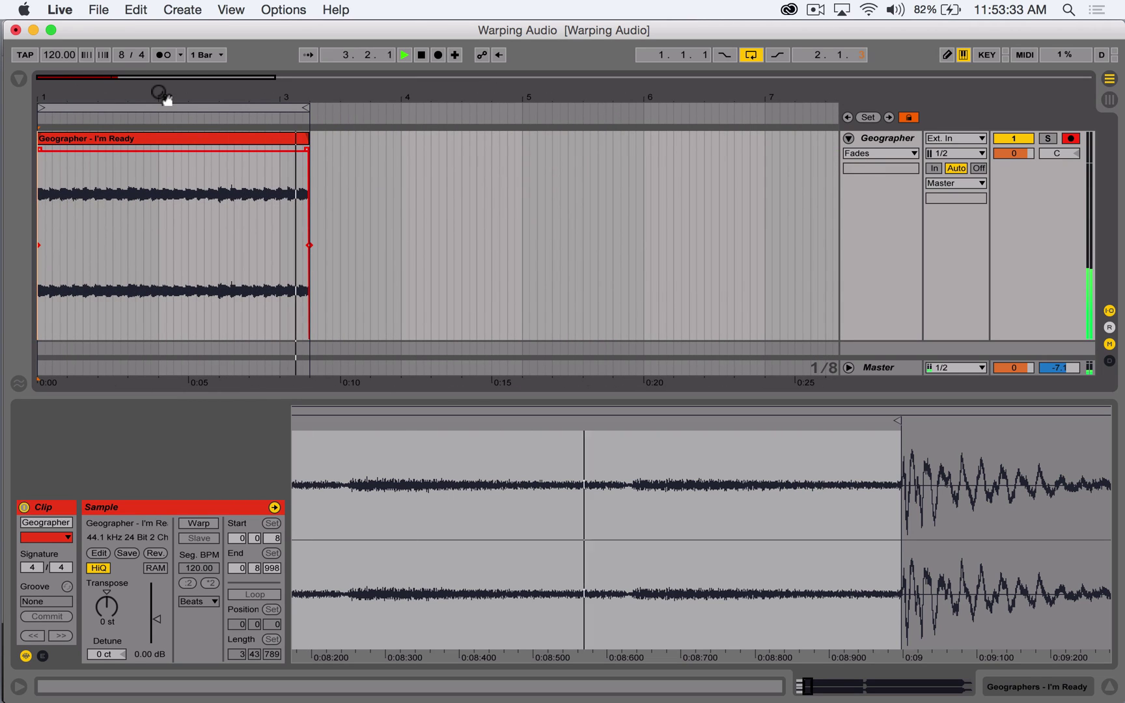
key("space")
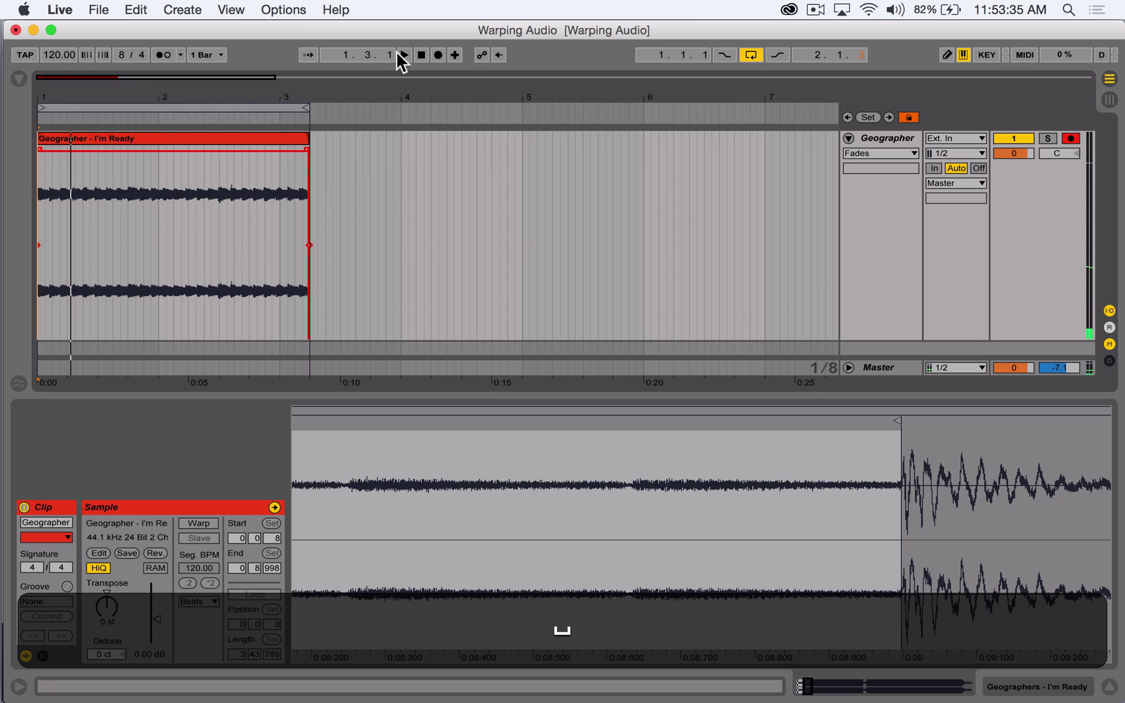
left_click(421, 56)
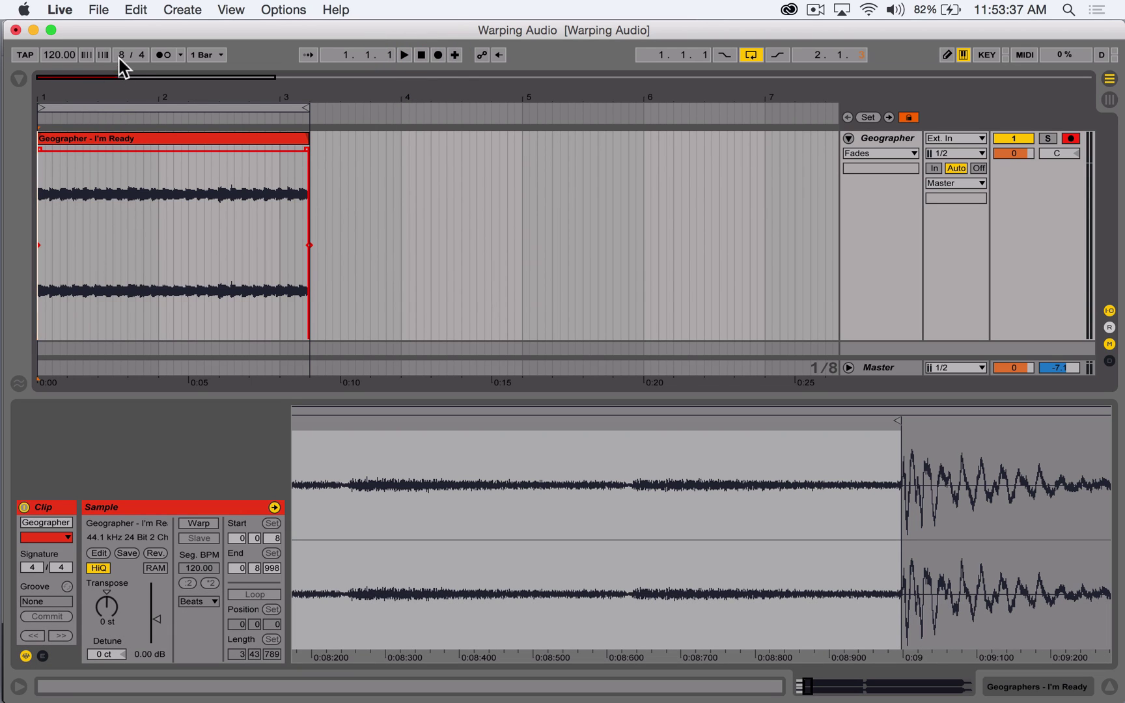
Change the numerator back to 4, zoom to bars 1–9, and play the clip in 4/4.
type("4")
key("Return")
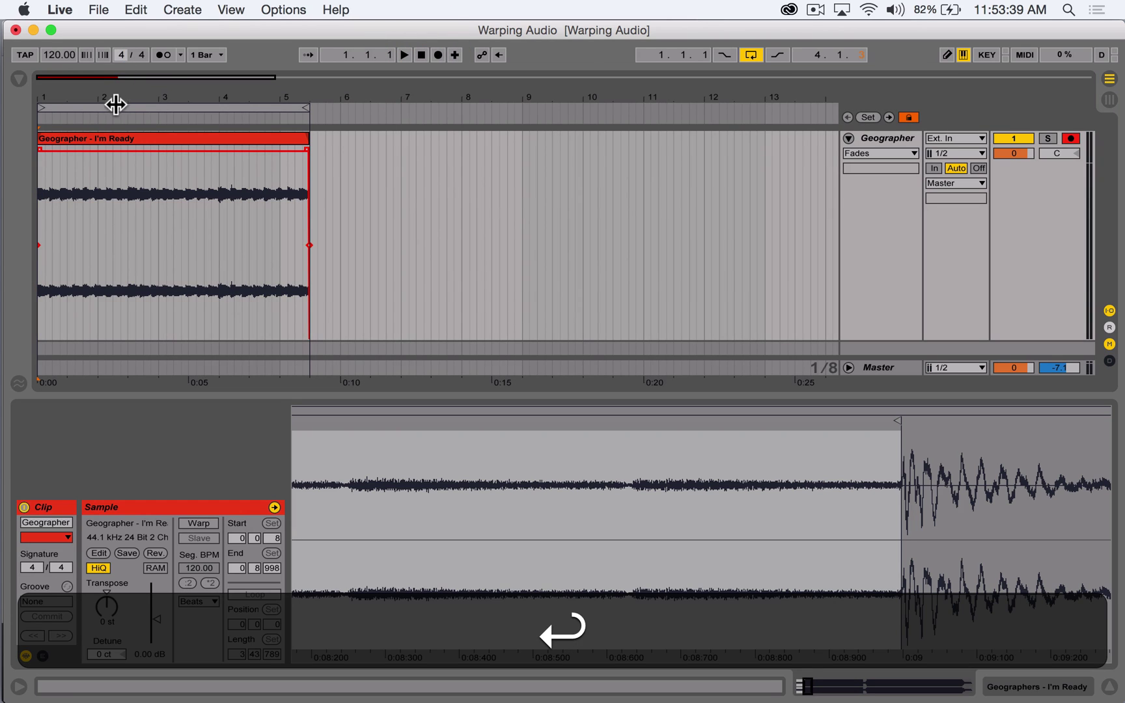
left_click(41, 94)
left_click_drag(49, 101, 87, 207)
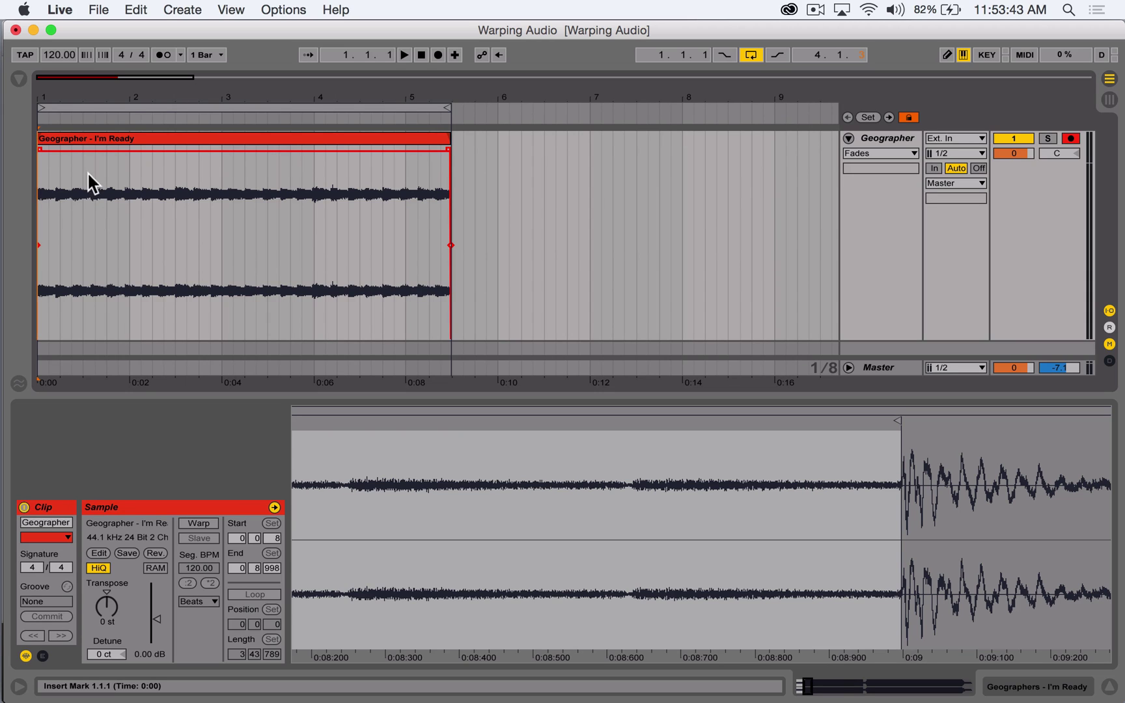
key("space")
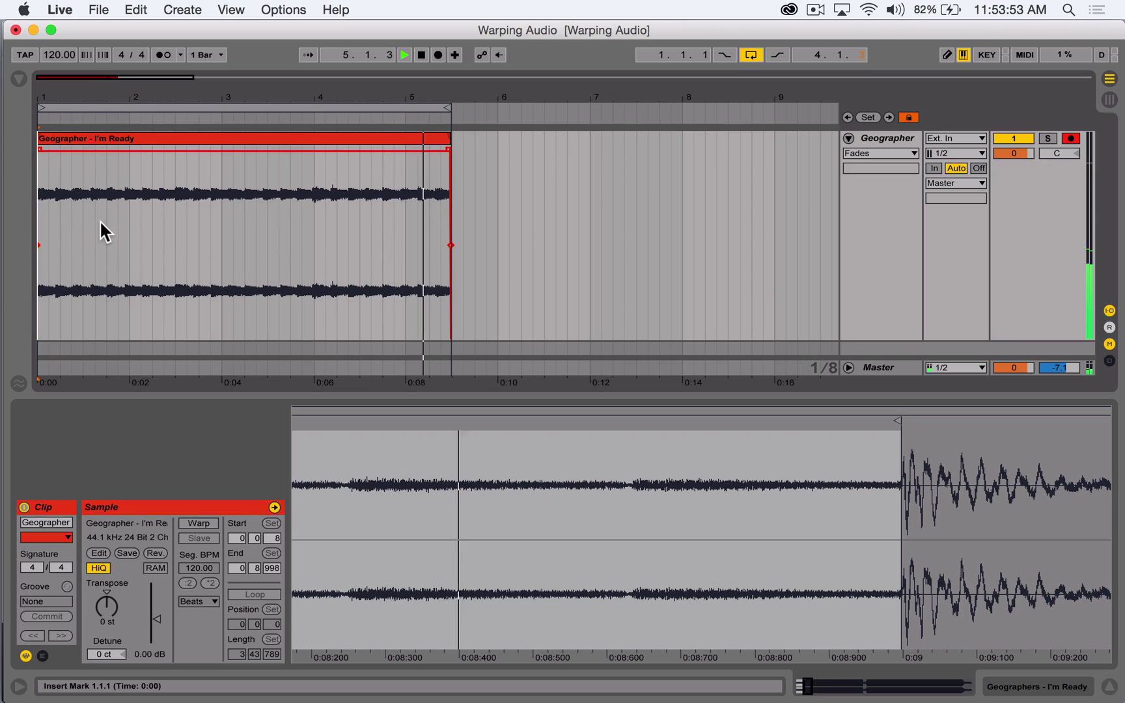
key("space")
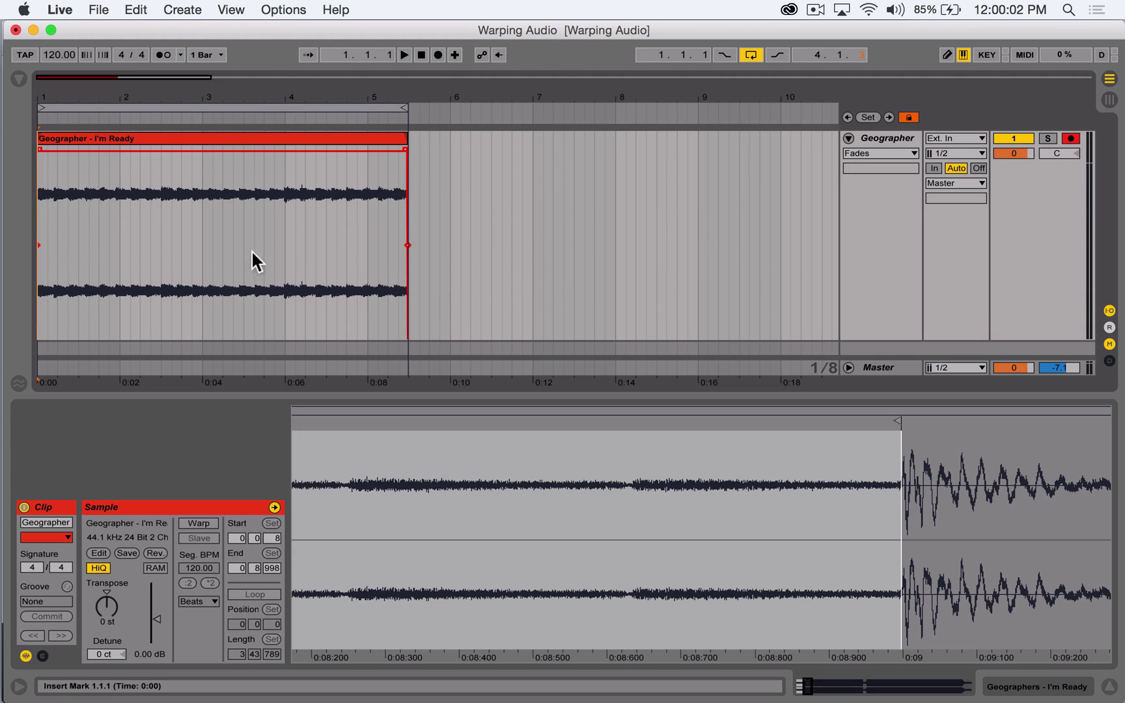
Select the Geographer clip, turn on the metronome, and lower the Master volume to -11.6 dB.
left_click_drag(40, 98, 47, 156)
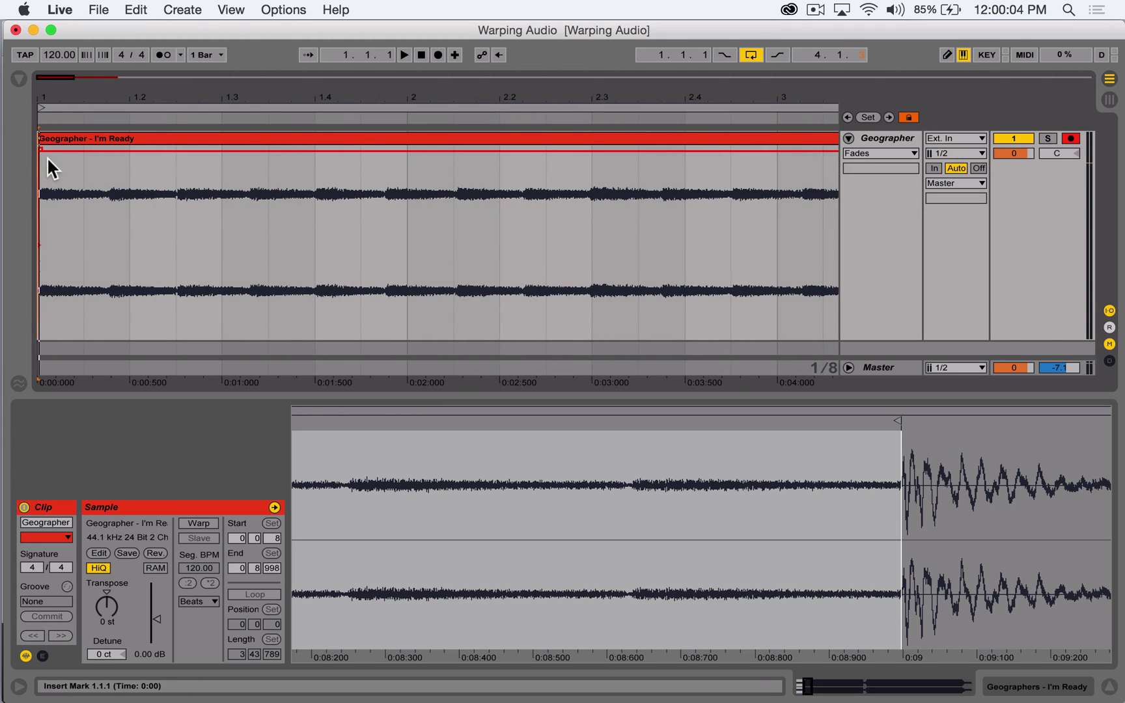
left_click(58, 137)
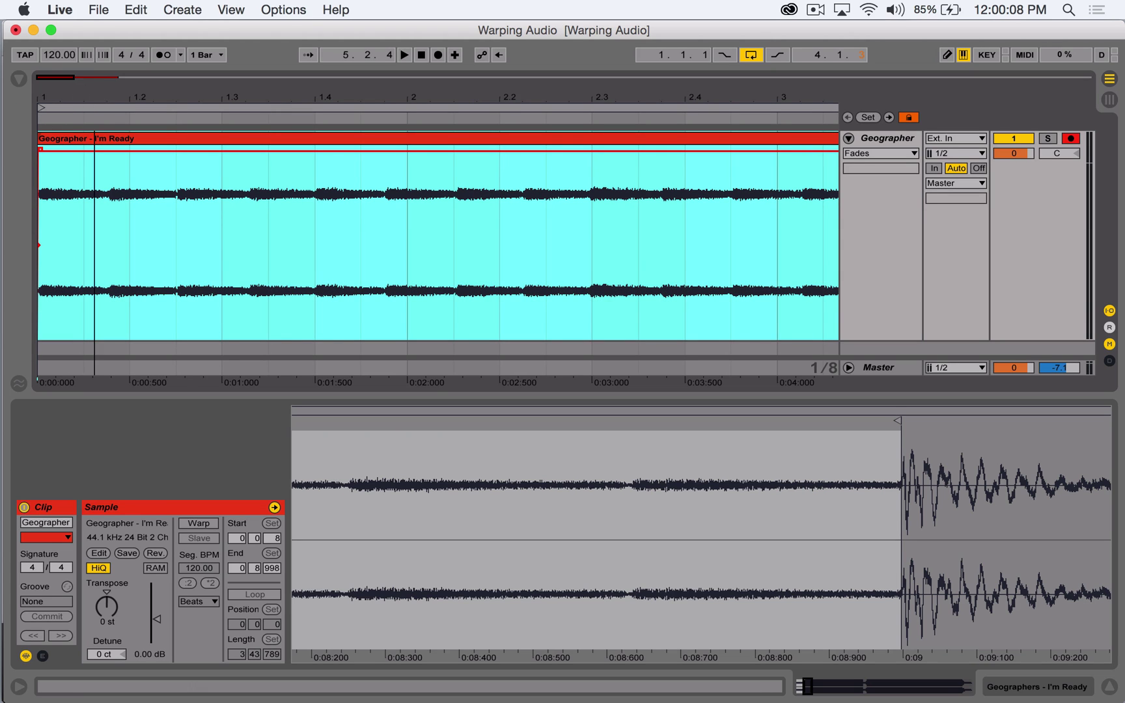
left_click_drag(95, 96, 60, 101)
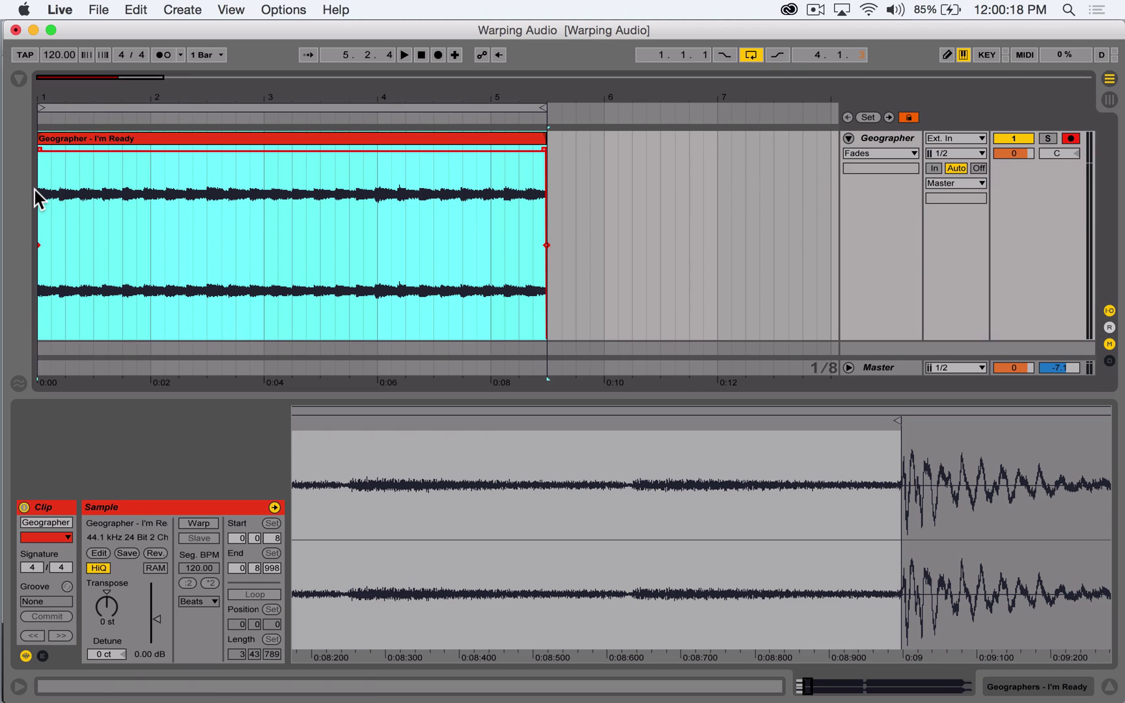
left_click(159, 55)
left_click(1055, 368)
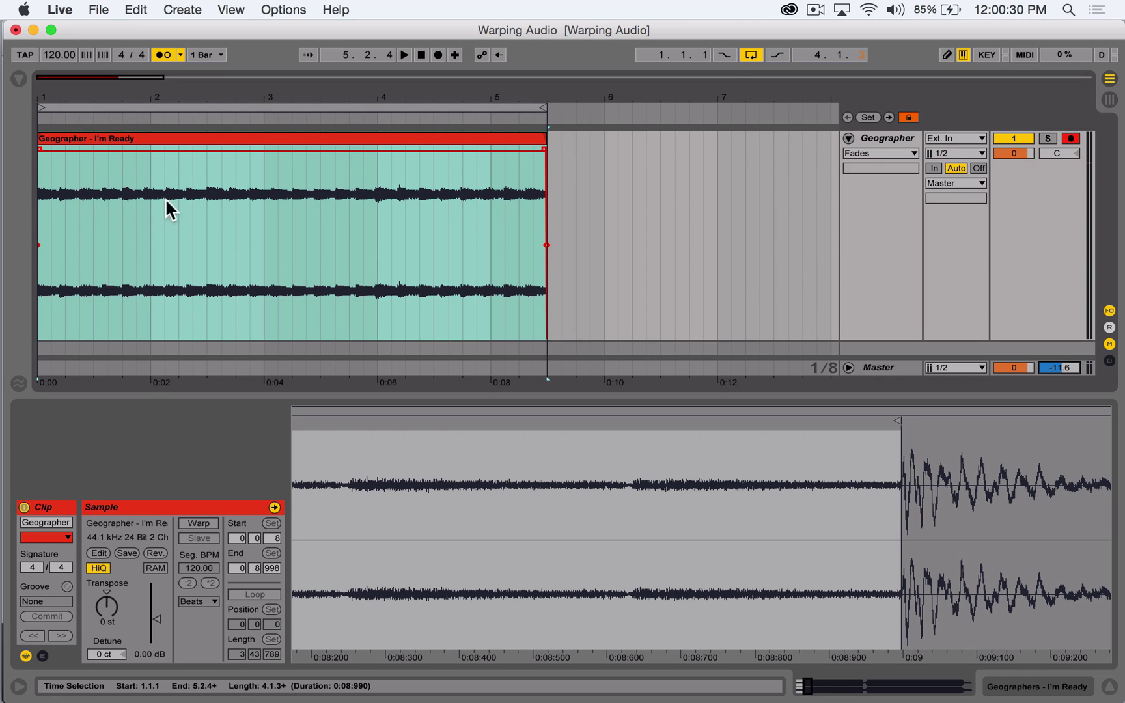
Play the intro clip against the click, rewind to 1.1.1 and switch the metronome off.
key("space")
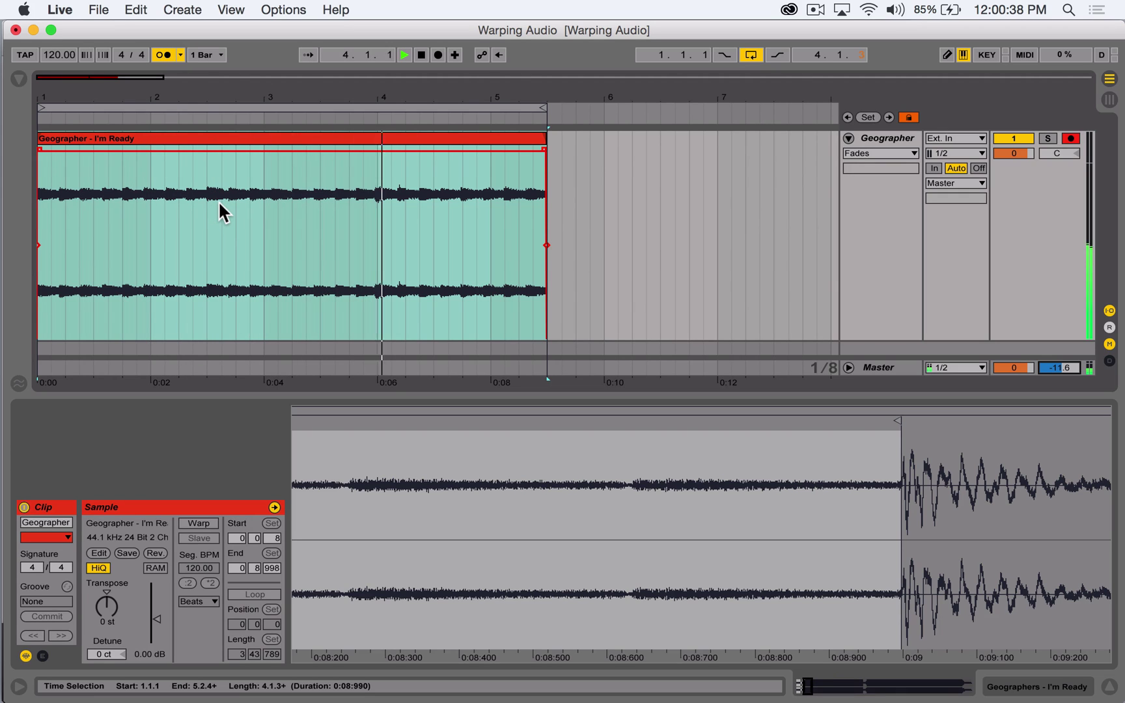
key("space")
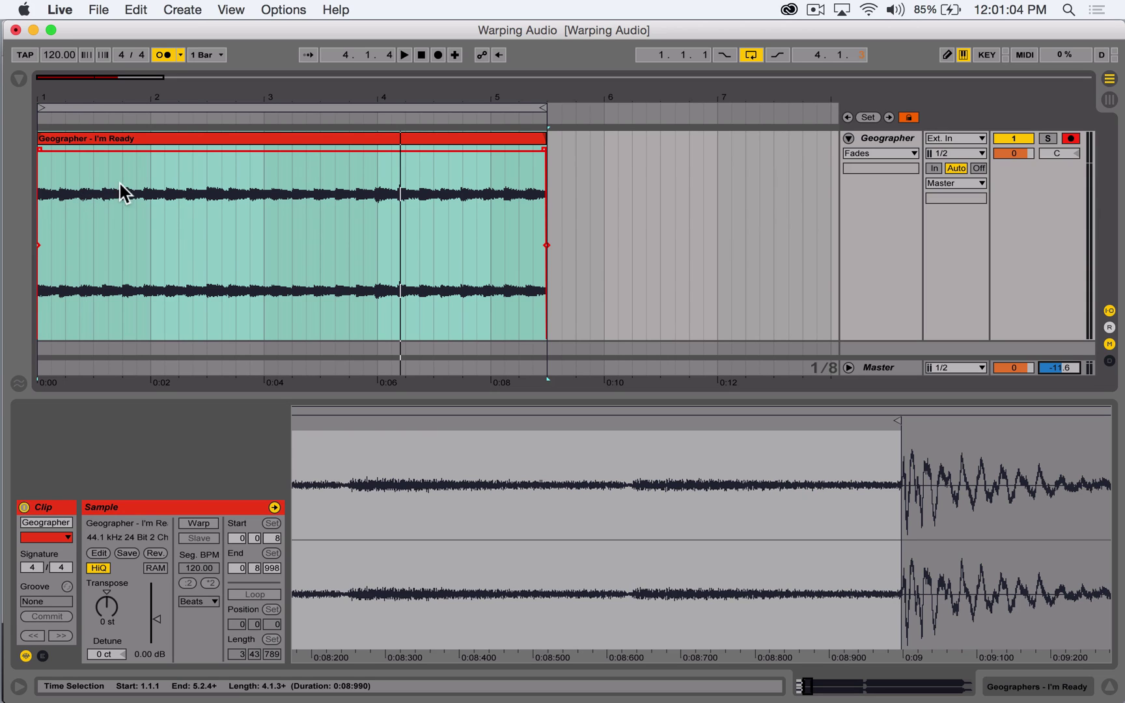
left_click(420, 56)
left_click(162, 55)
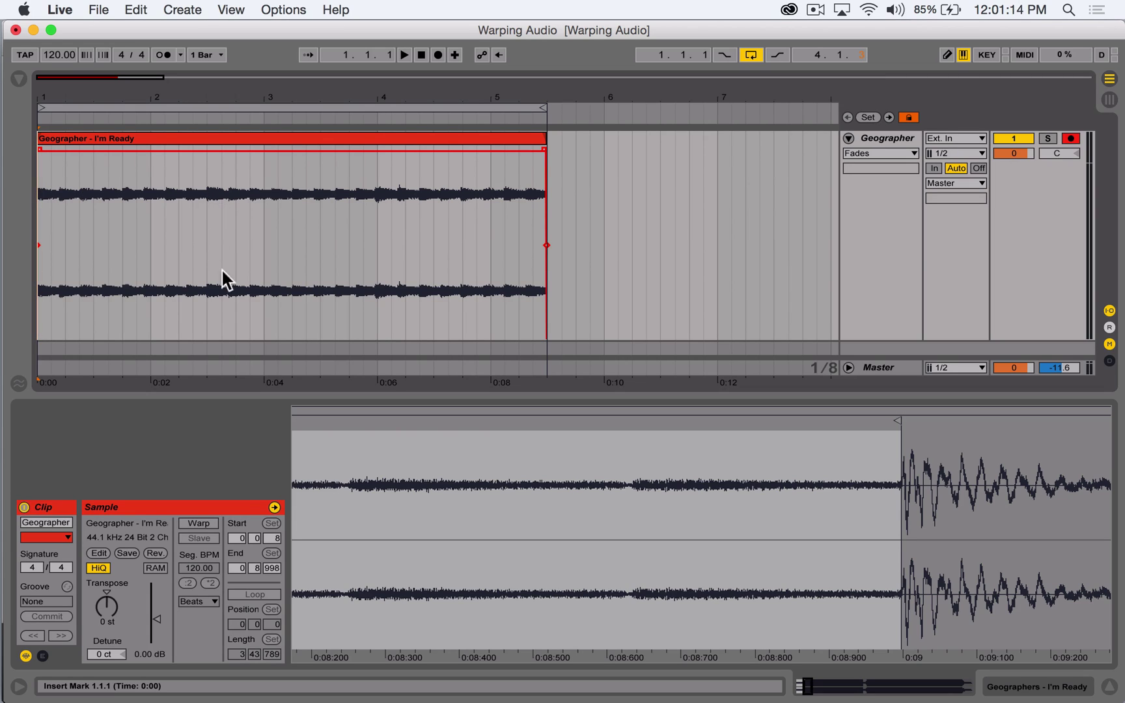
Briefly play the clip, then lower the song tempo from 120 to 80 BPM.
key("space")
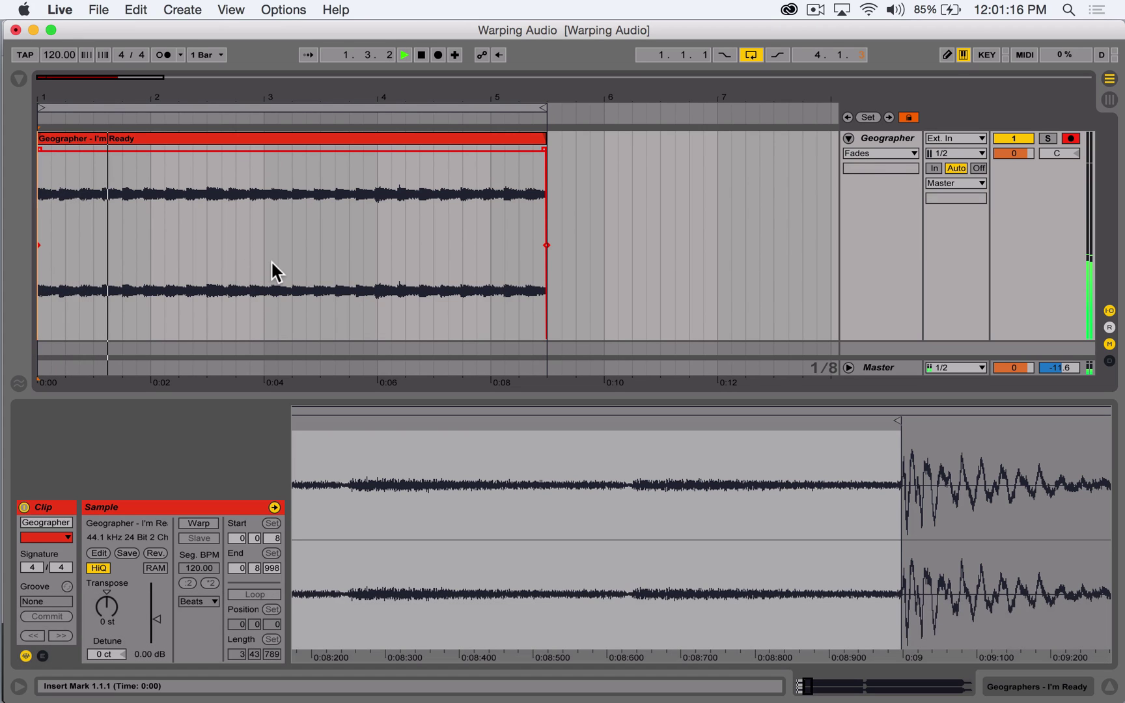
key("space")
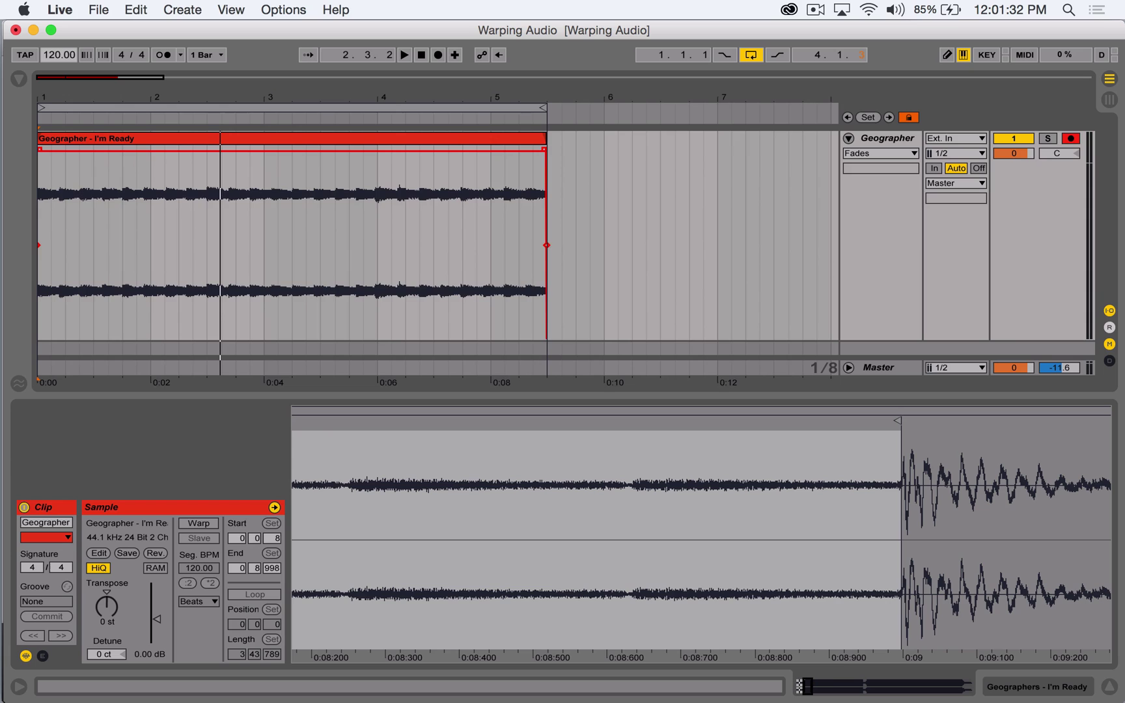
left_click_drag(59, 54, 58, 80)
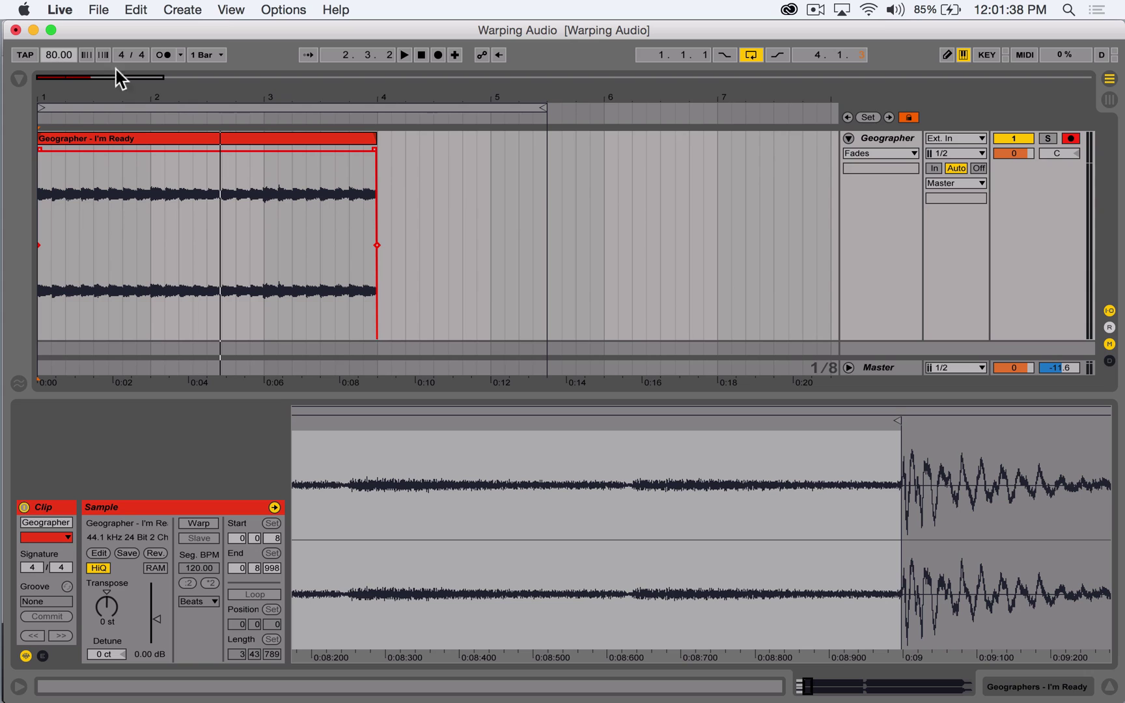
Zoom in on bars 2 to 3 and Cmd-drag the Tempo to fine-tune it to 80.30 BPM.
left_click_drag(155, 95, 155, 146)
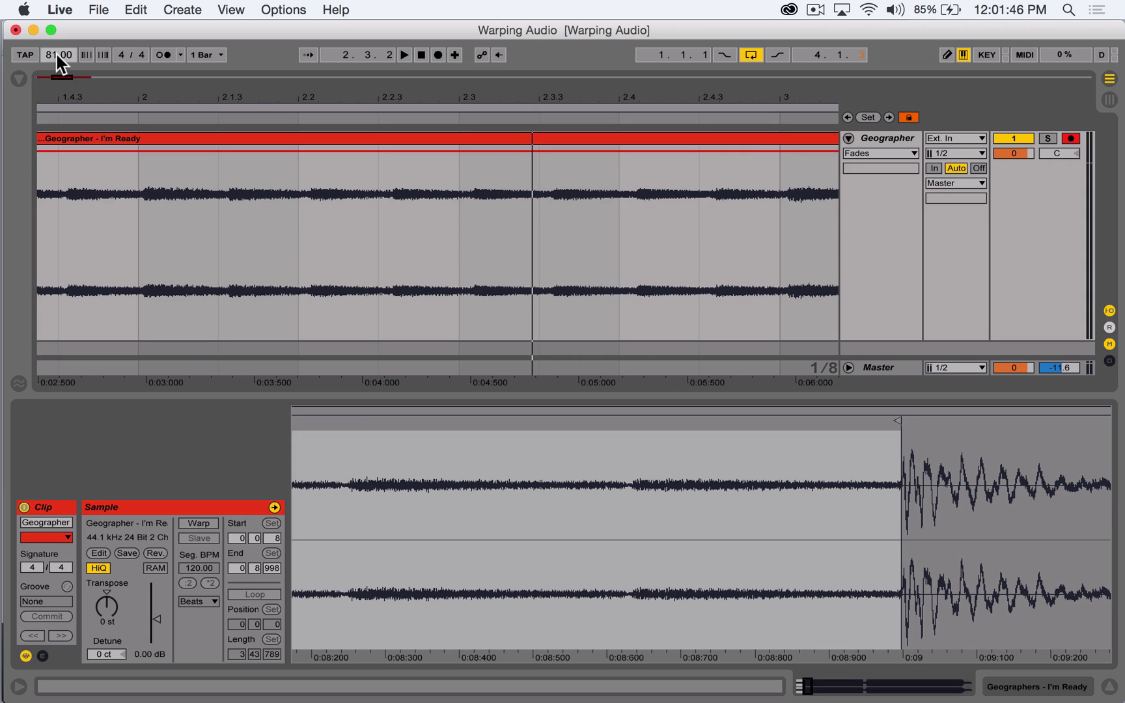
key("super")
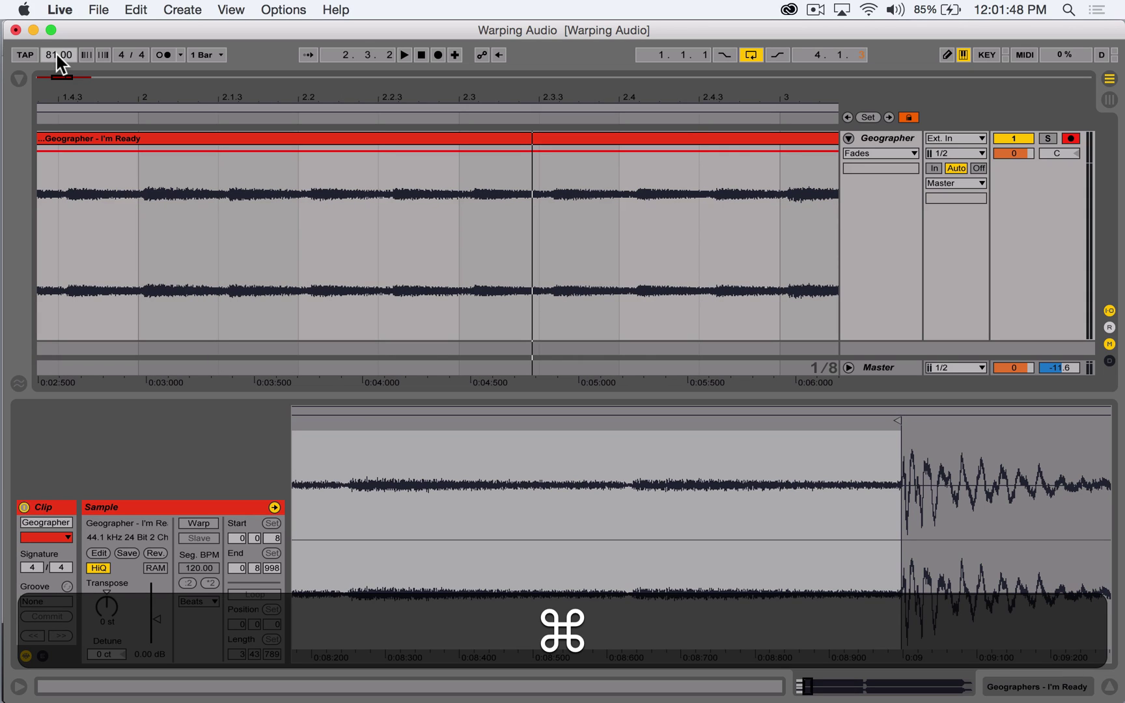
left_click_drag(59, 55, 59, 62)
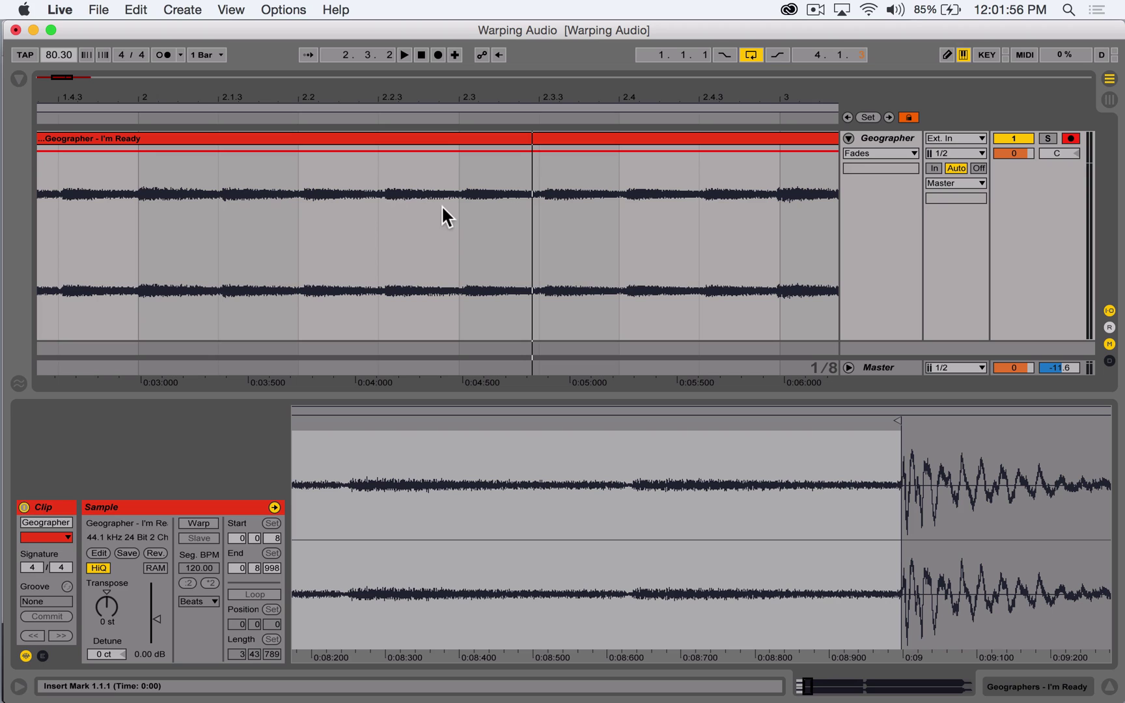
left_click(415, 223, "ctrl")
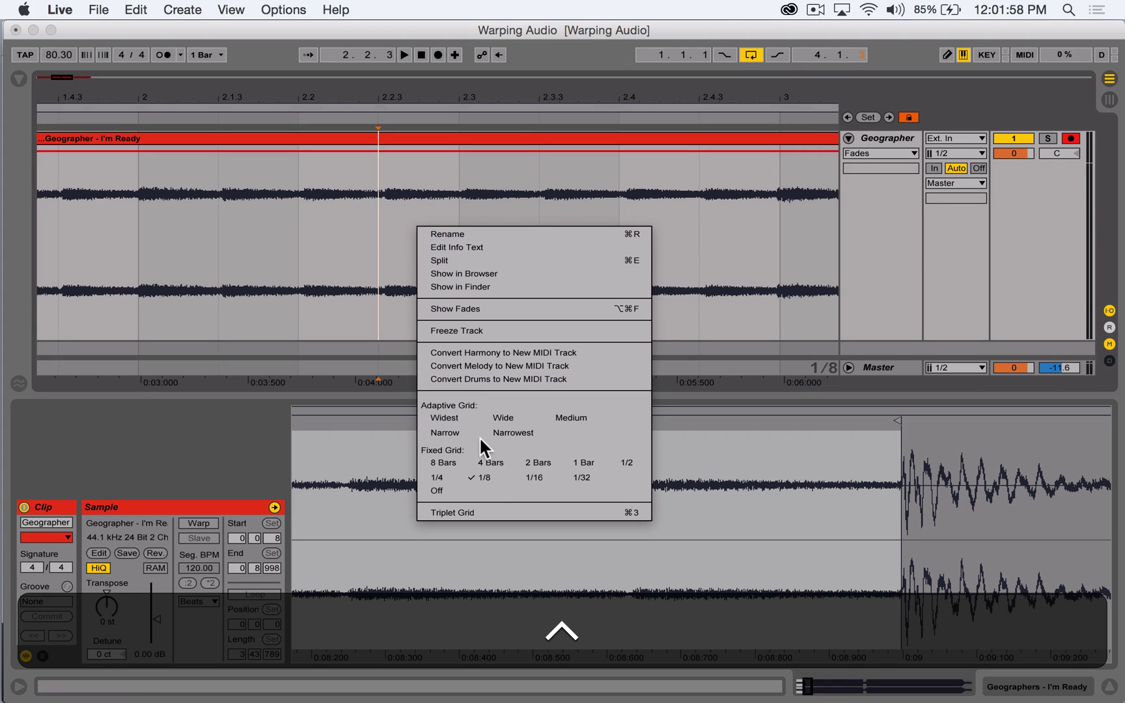
Try a 1/16 Fixed Grid on the clip, then set it back to 1/8.
left_click(339, 270)
left_click(392, 229, "ctrl")
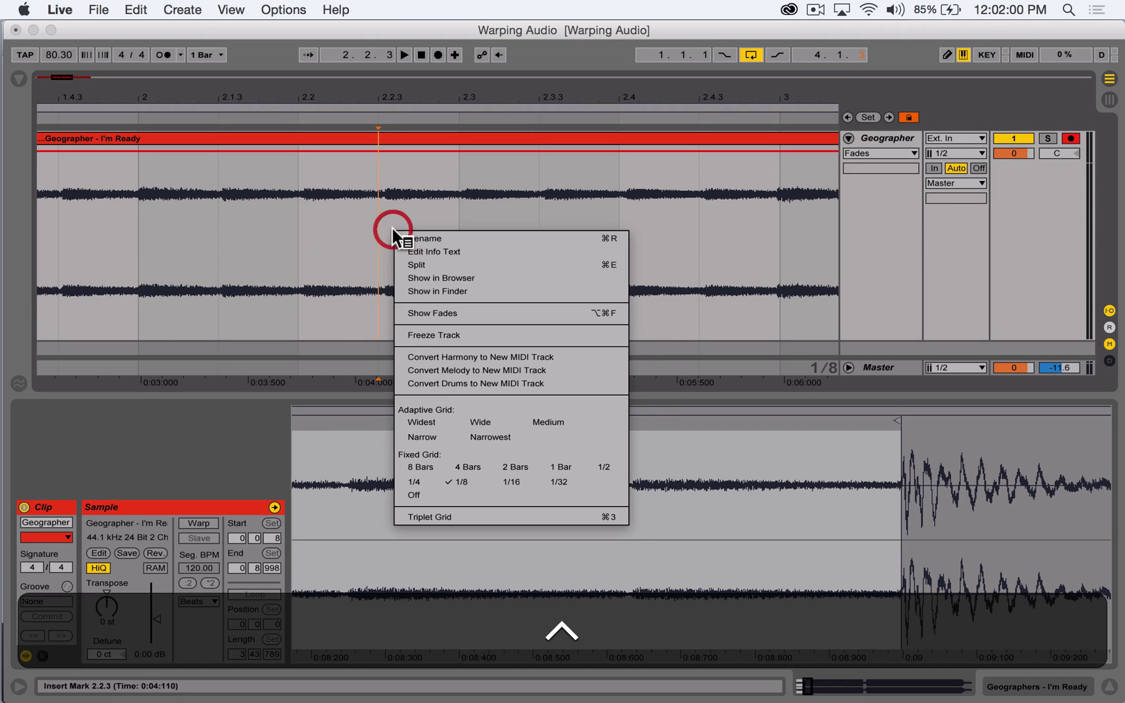
left_click(512, 481)
left_click(384, 242, "ctrl")
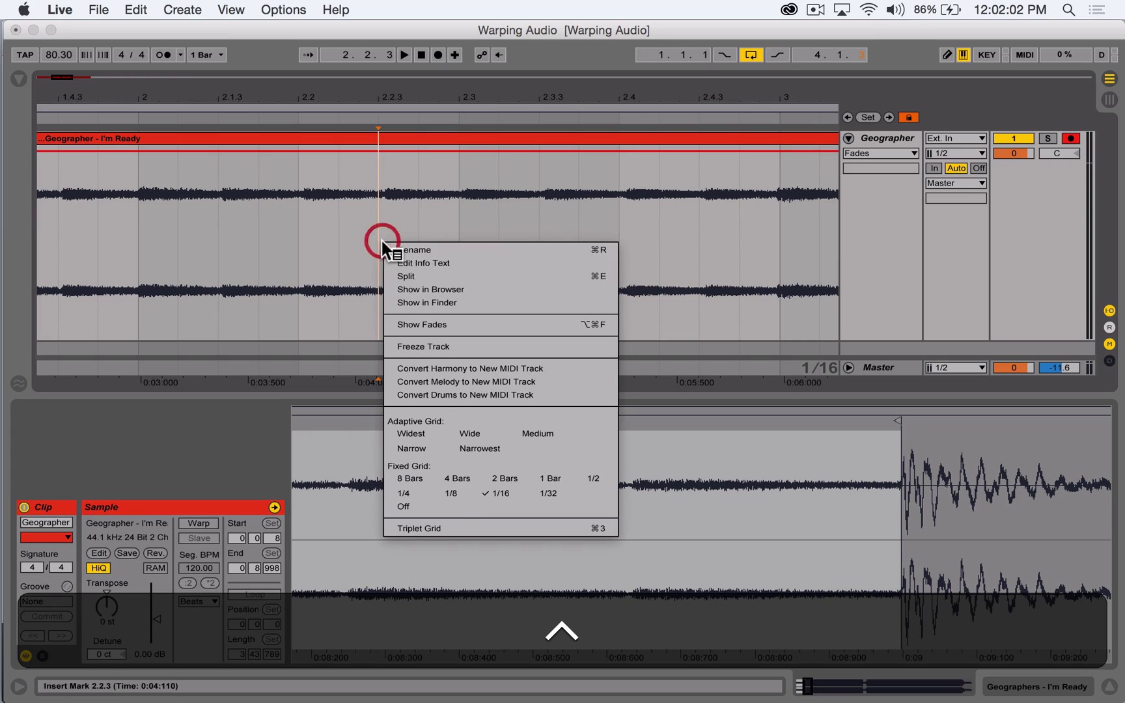
left_click(455, 493)
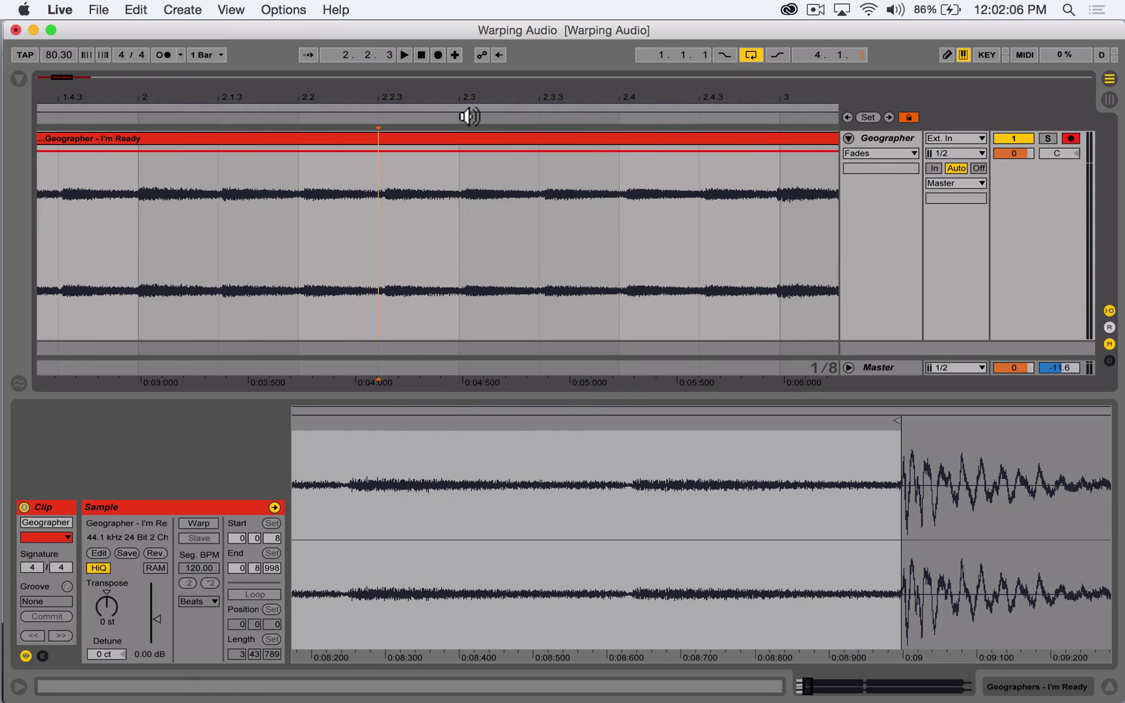
Check the clip end around bar 2 and nudge the tempo up to 80.40 BPM.
left_click_drag(468, 94, 468, 62)
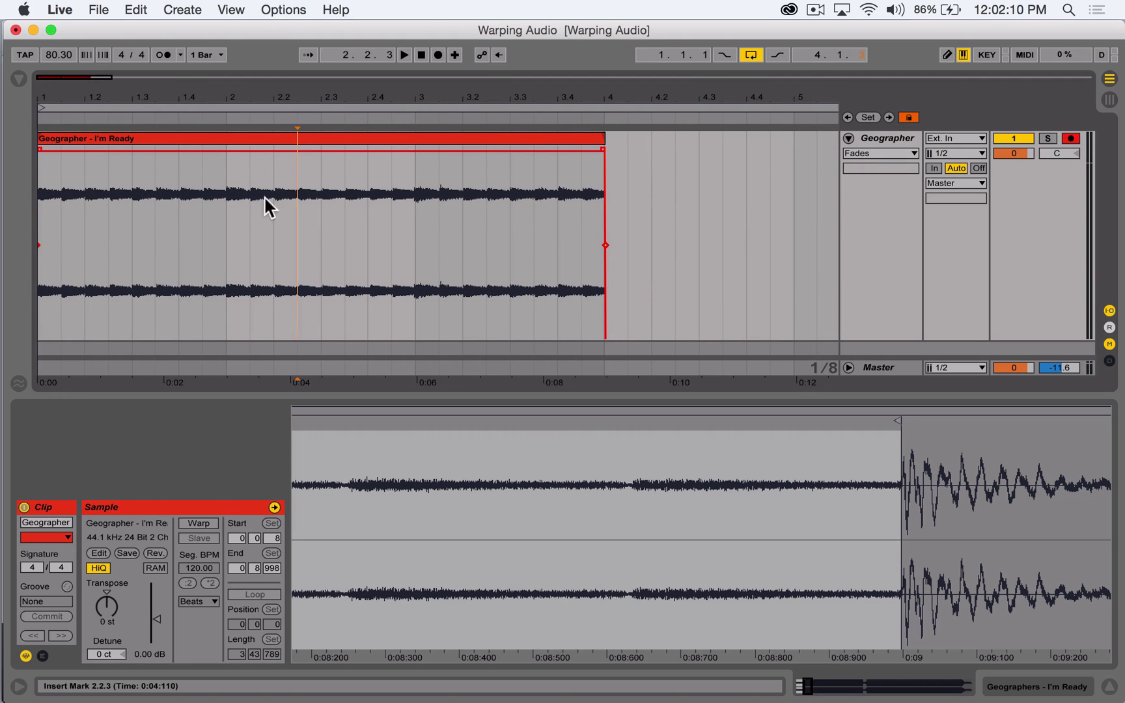
left_click_drag(417, 107, 418, 140)
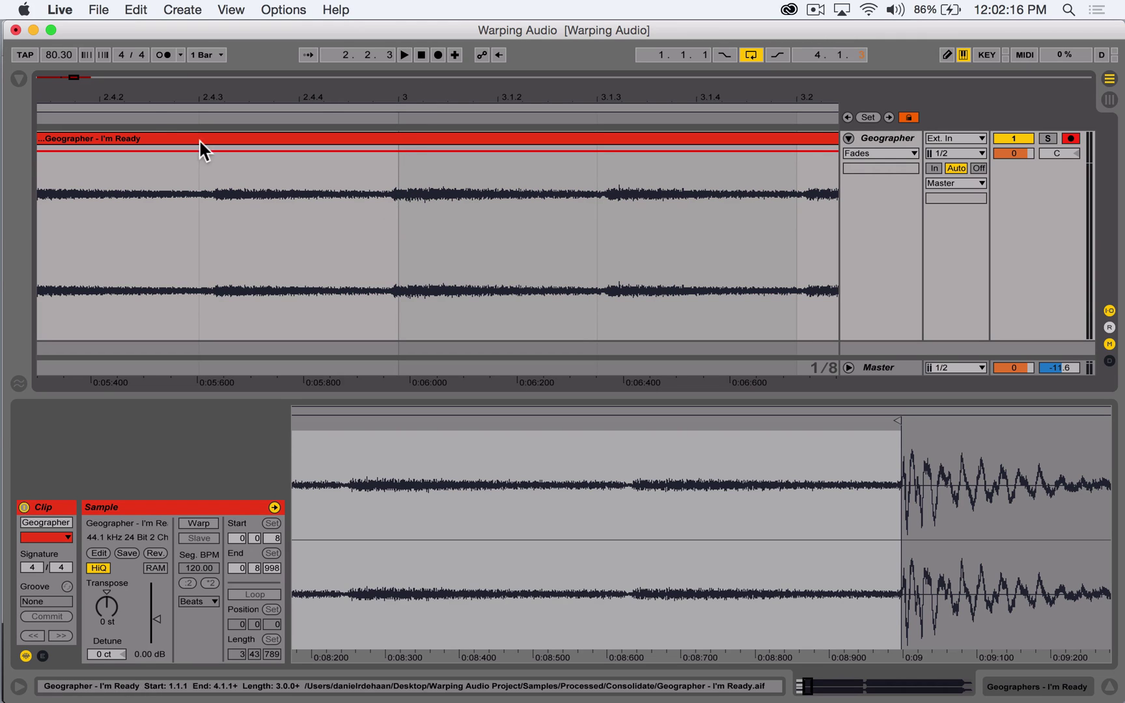
key("super")
left_click_drag(65, 54, 66, 53)
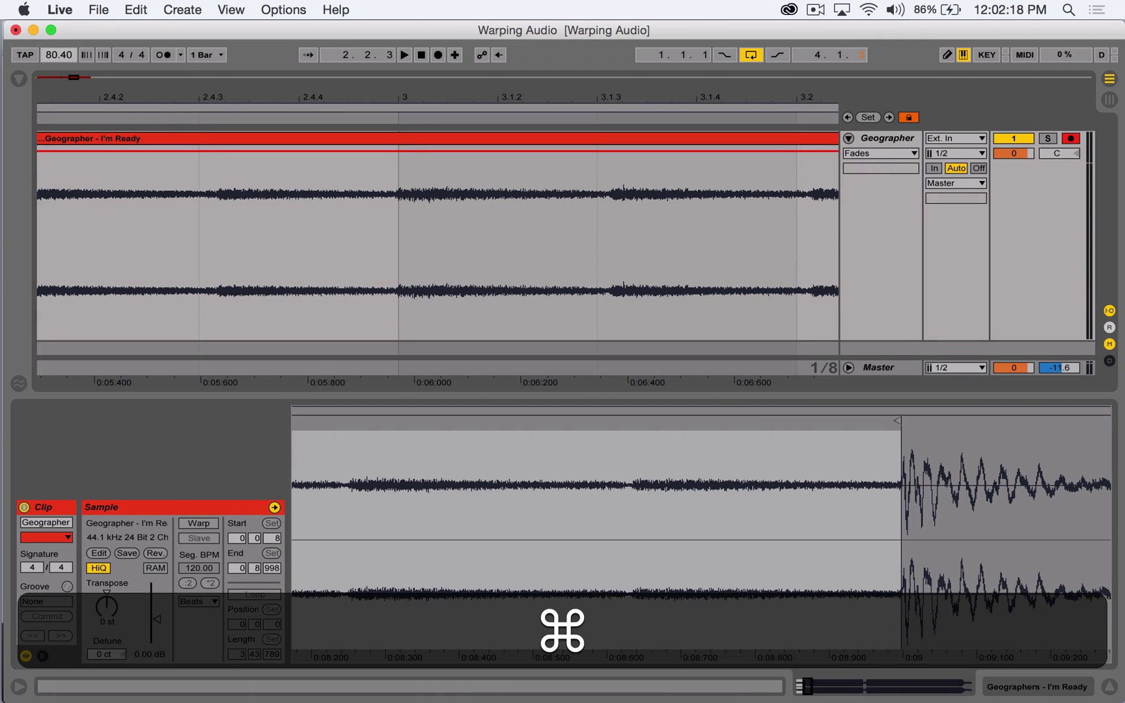
left_click_drag(384, 98, 332, 98)
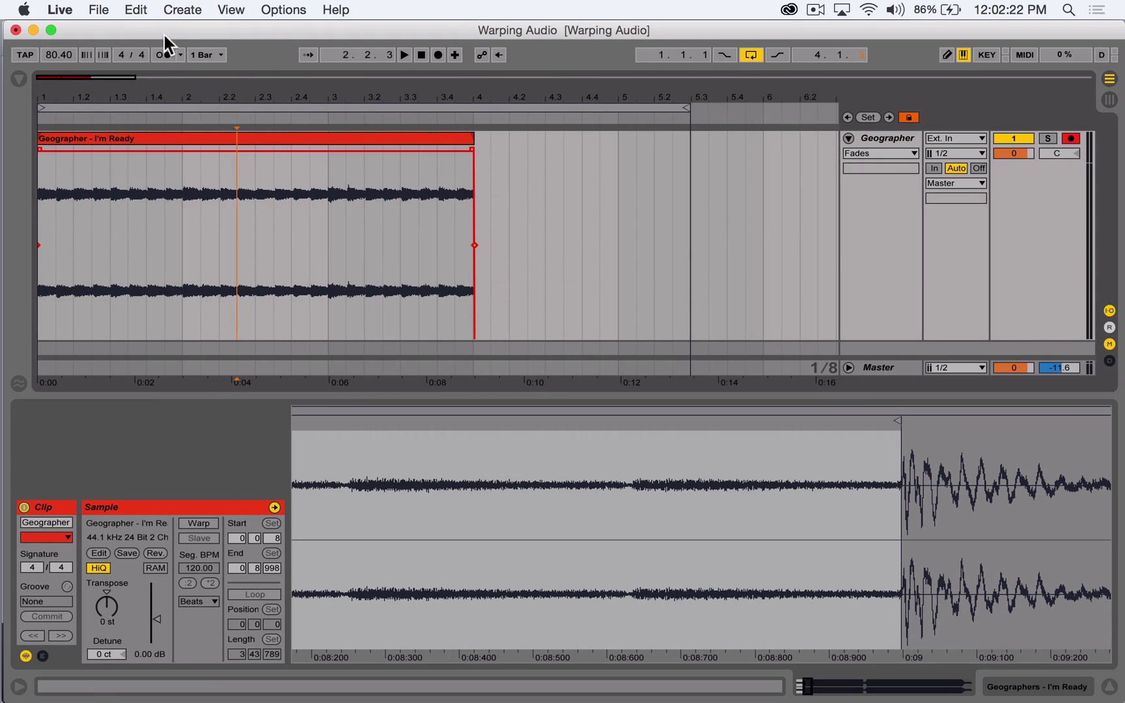
Turn the metronome on and audition the clip from the beginning.
left_click(164, 55)
key("space")
double_click(422, 55)
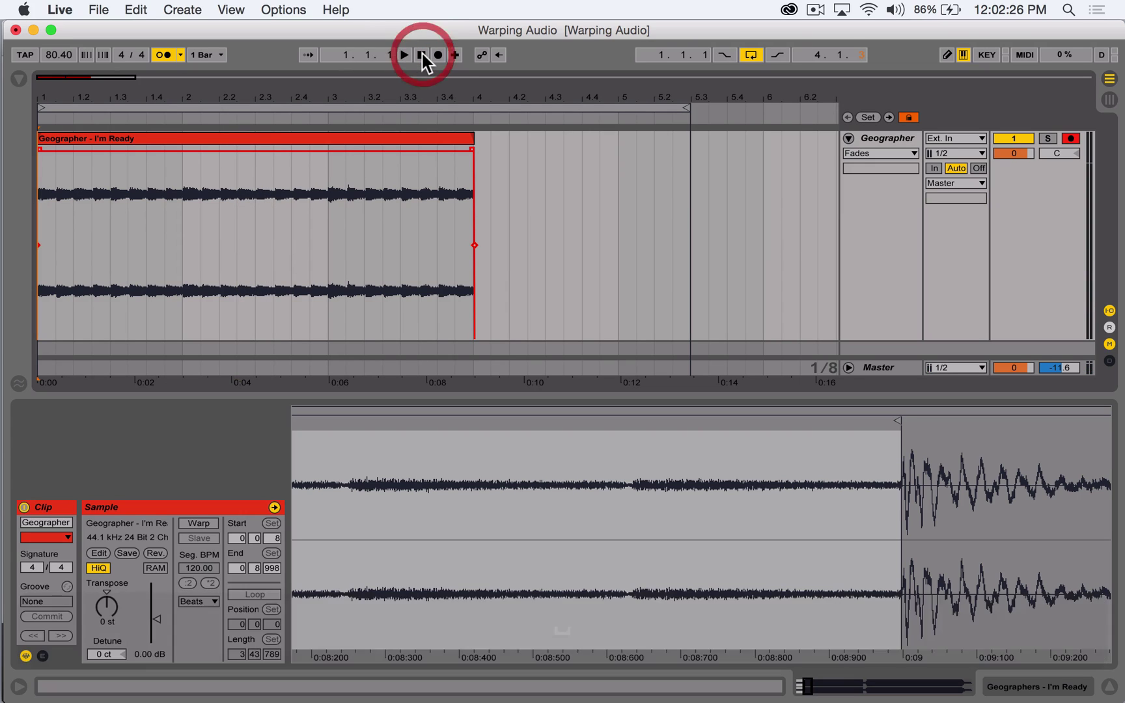
key("space")
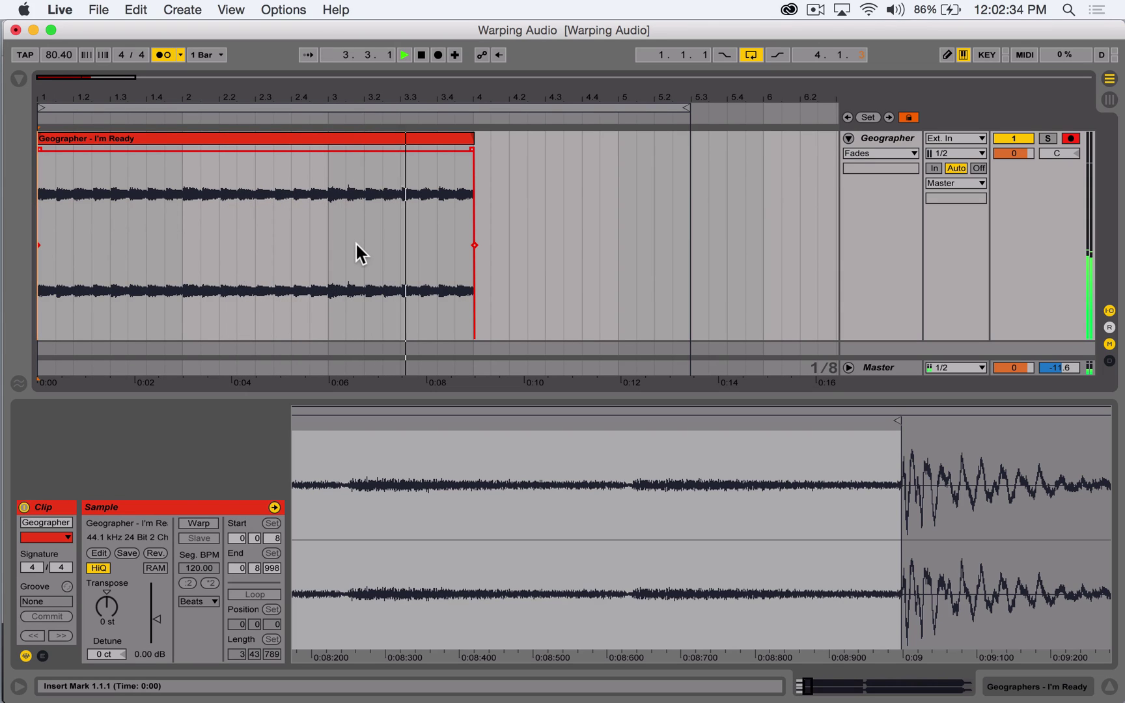
key("space")
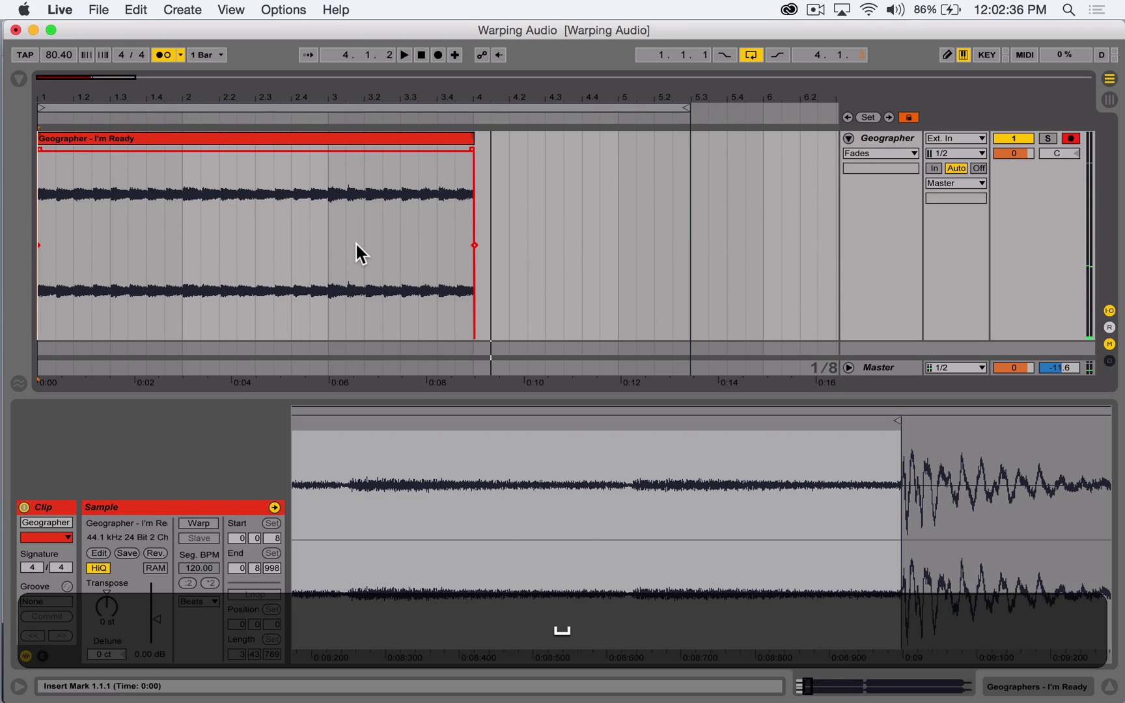
Select the Geographer clip and zoom its waveform to show about the first nine seconds.
left_click(301, 138)
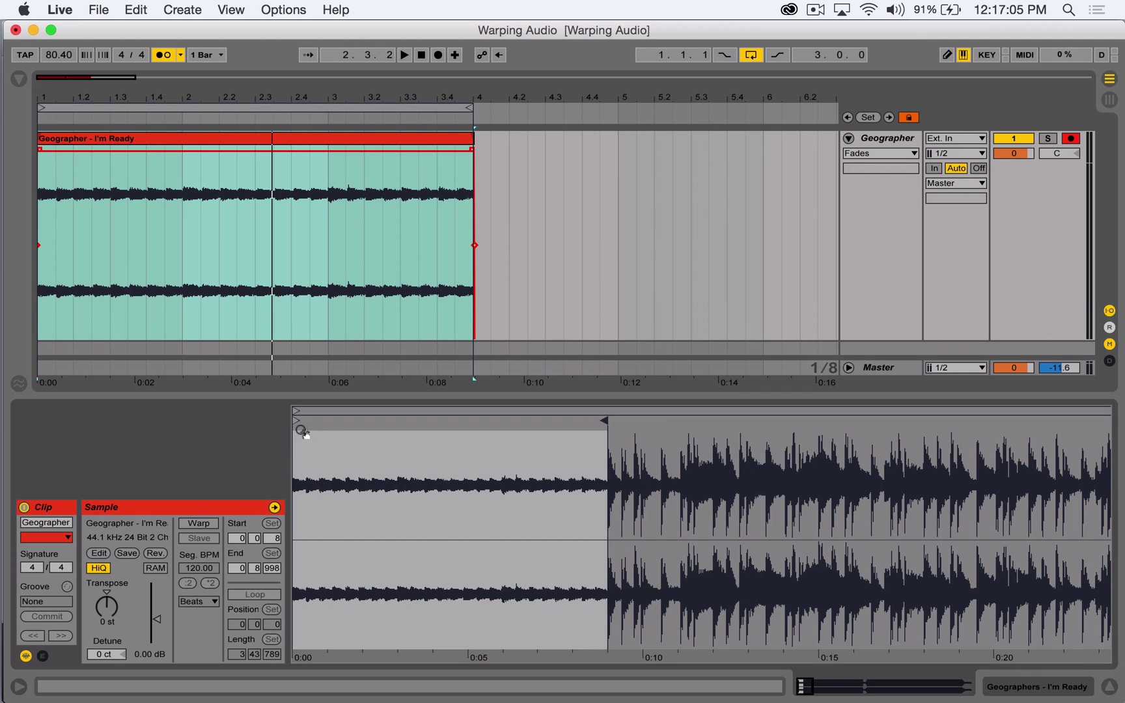
left_click_drag(300, 430, 291, 453)
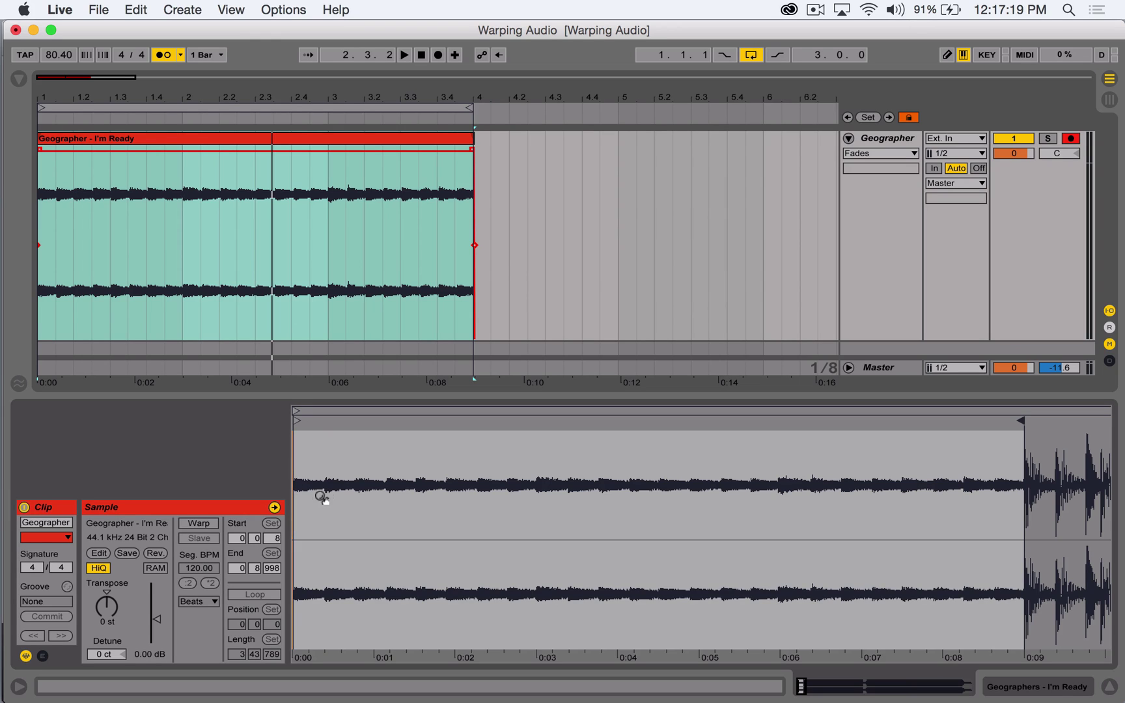
Enable Warp on the Geographer clip and keep its current timing at 80.40 BPM.
left_click(199, 523)
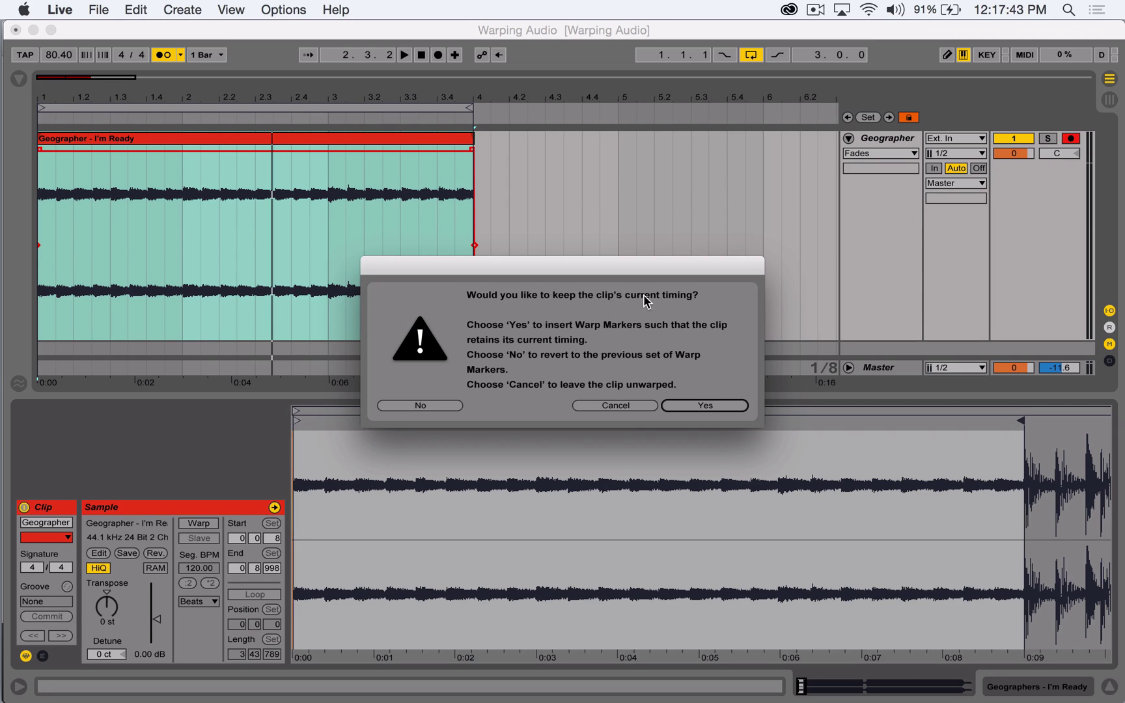
left_click(695, 405)
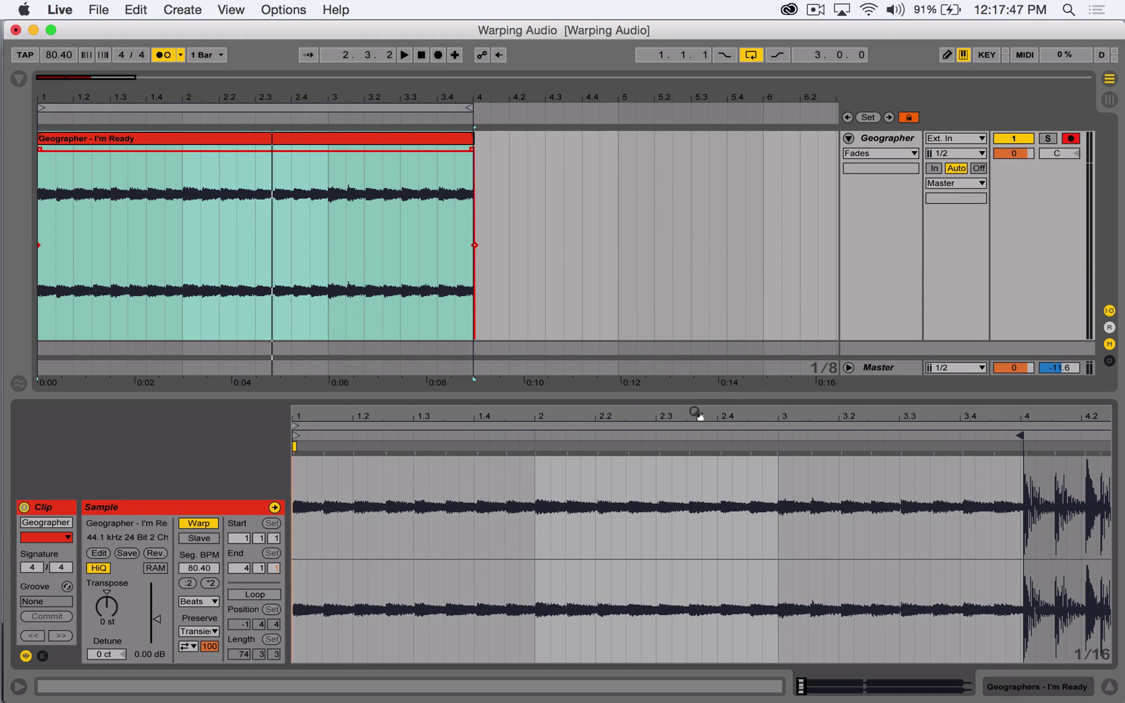
Play the whole warped clip while sweeping the tempo down to 20 and back up, settling on 124 BPM.
left_click_drag(695, 410, 661, 414)
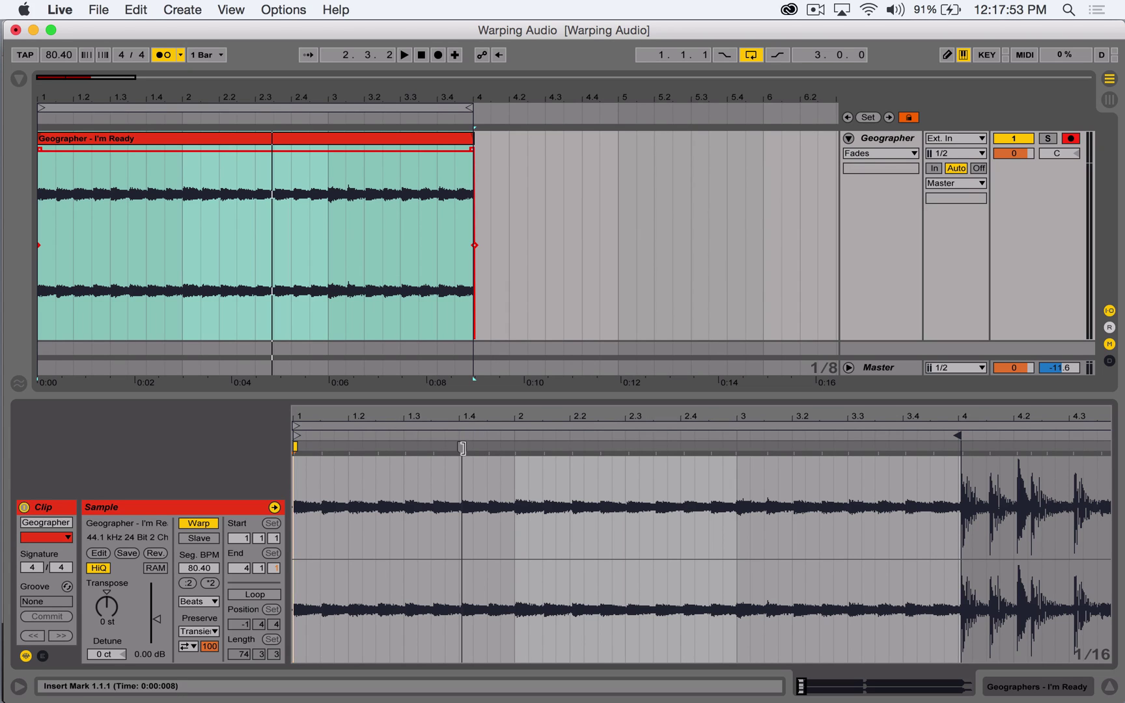
left_click_drag(490, 416, 489, 481)
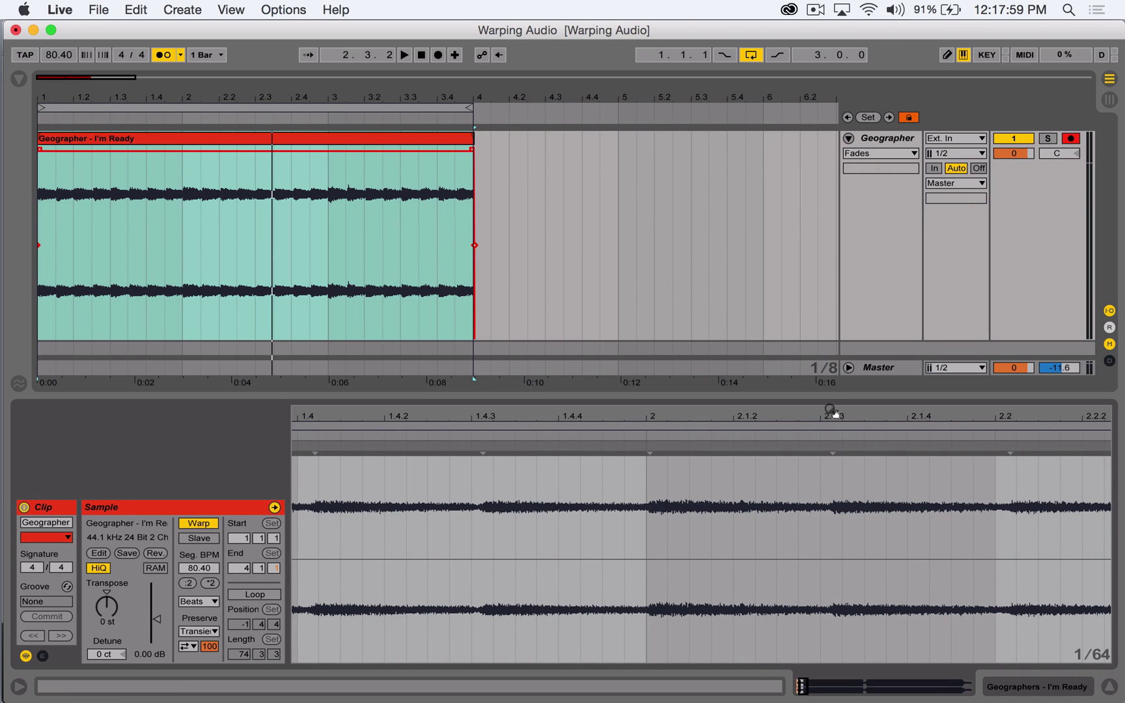
left_click_drag(830, 410, 486, 412)
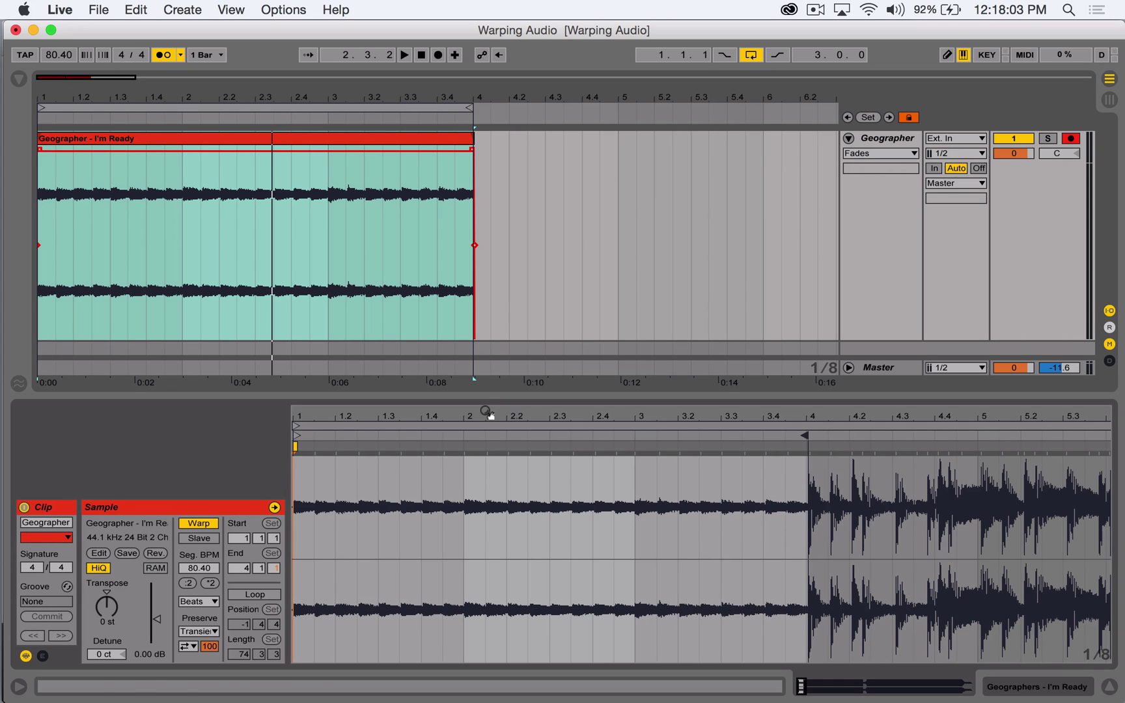
double_click(229, 232)
key("space")
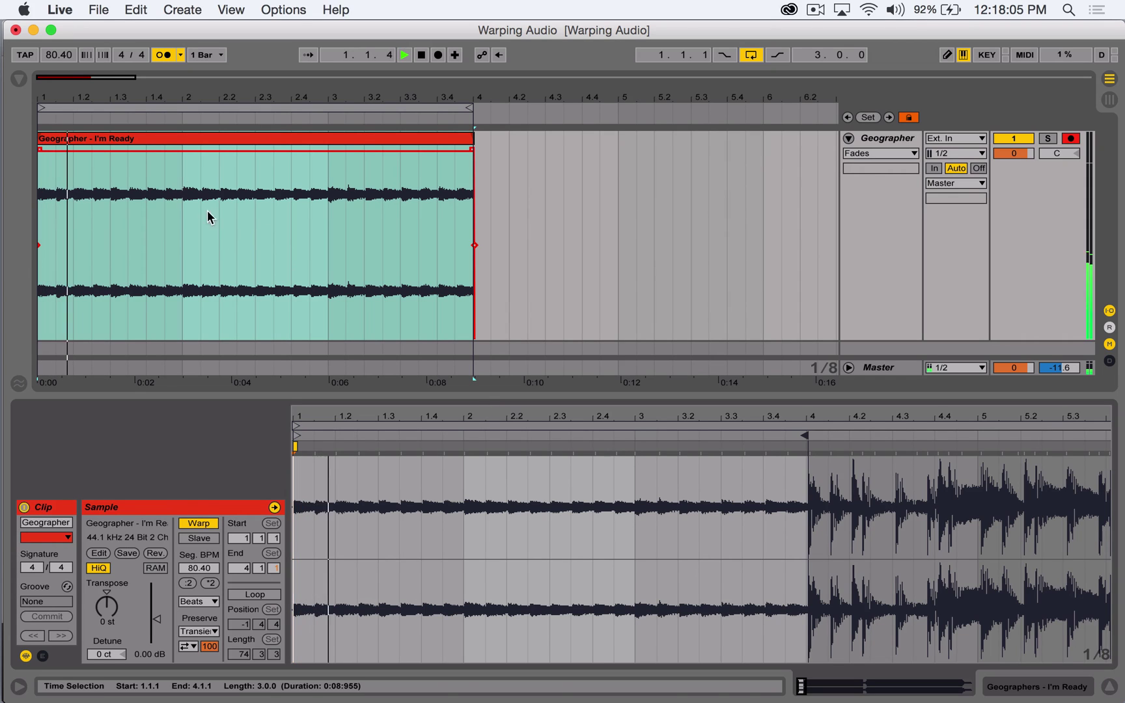
left_click_drag(63, 56, 63, 95)
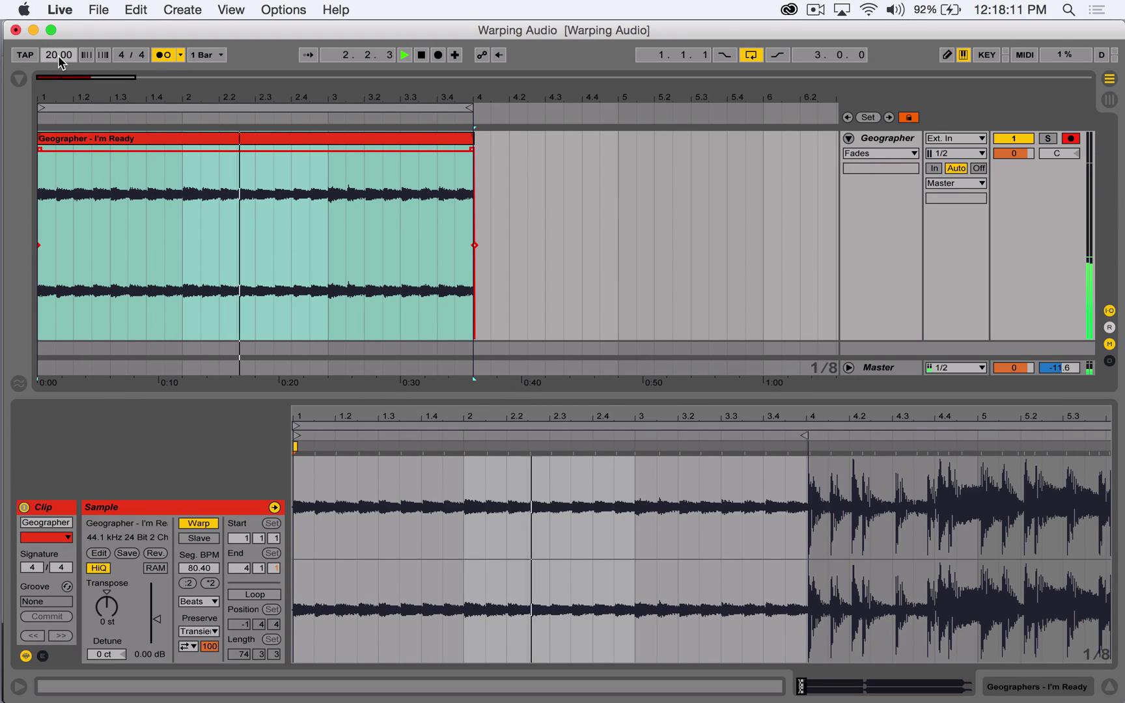
mouse_move(58, 55)
left_mouse_down()
mouse_move(59, 0)
mouse_move(59, 71)
mouse_move(58, 55)
left_mouse_up()
key("space")
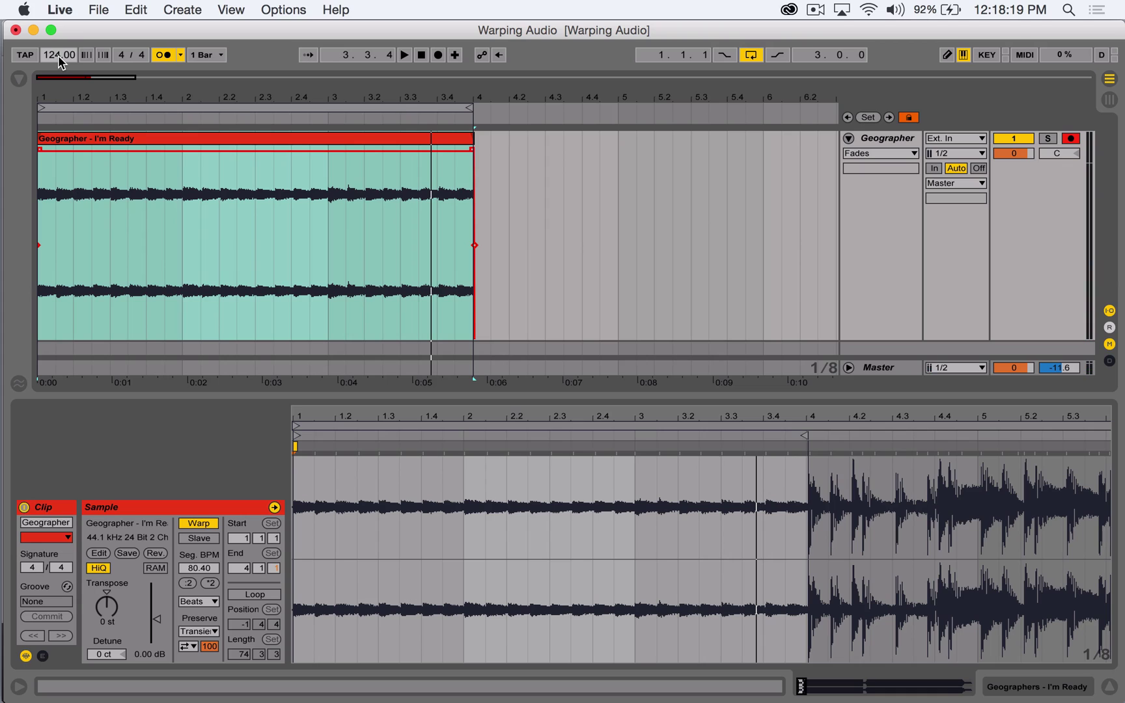
left_click(156, 204)
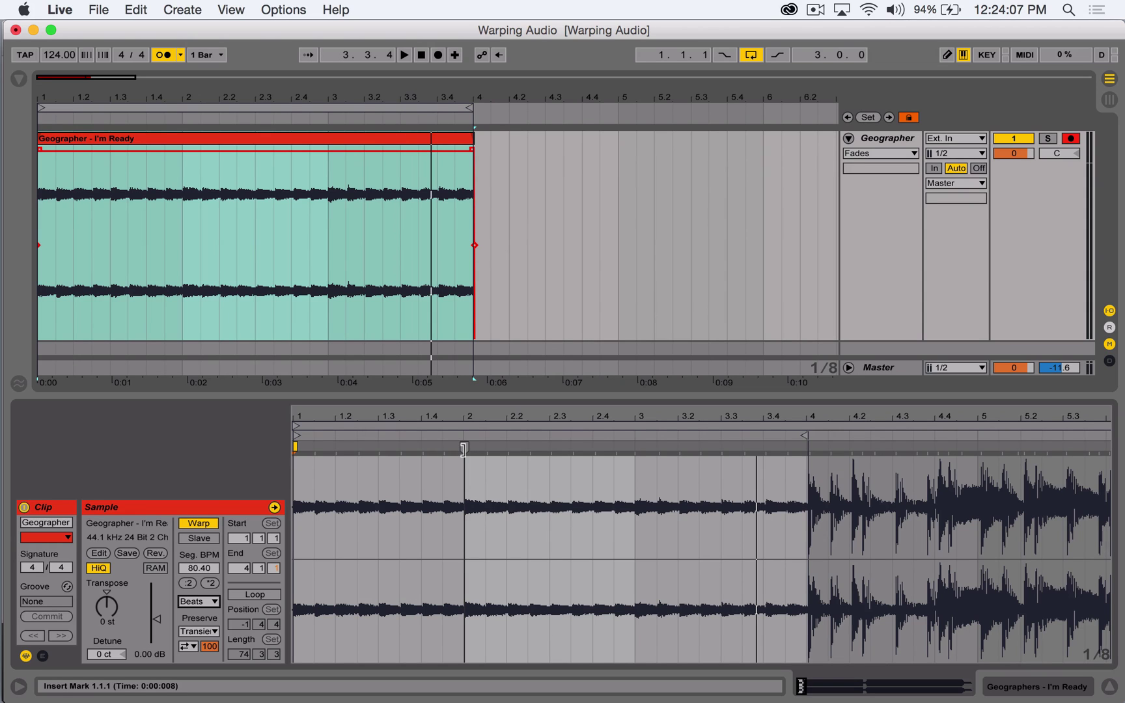
Add a warp marker at bar 2, test dragging it to beat 3 and about 2.3, then undo back to bar 2.
double_click(464, 447)
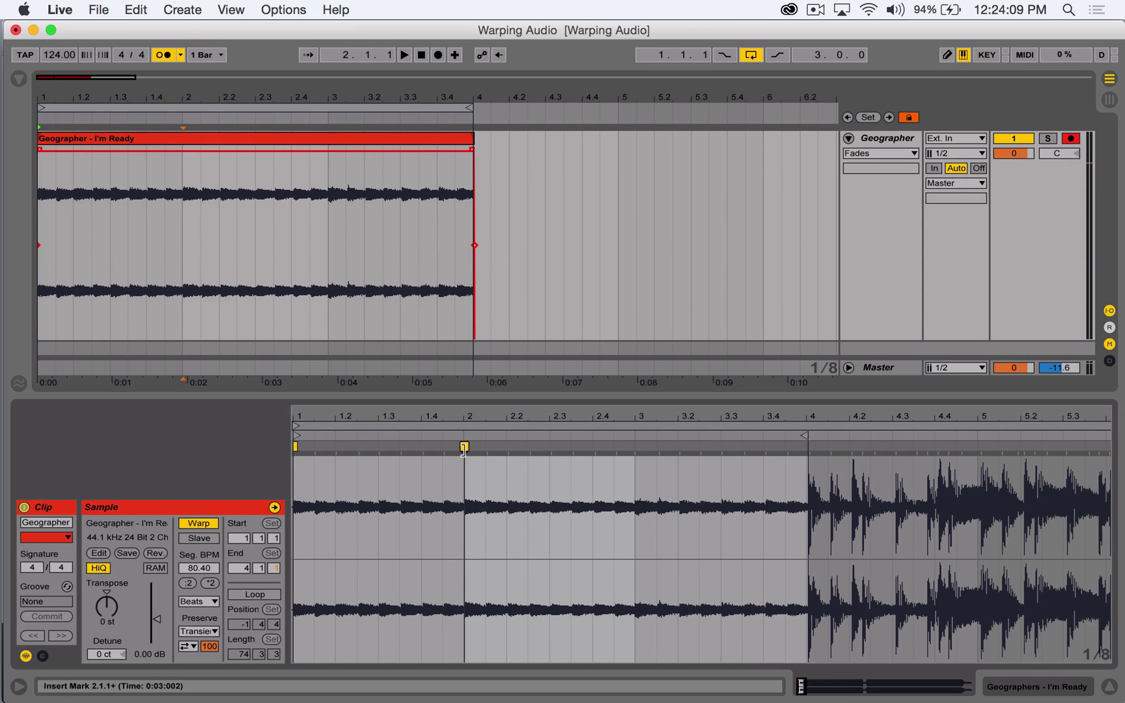
mouse_move(464, 448)
left_mouse_down()
mouse_move(506, 447)
mouse_move(442, 449)
mouse_move(508, 449)
mouse_move(465, 449)
left_mouse_up()
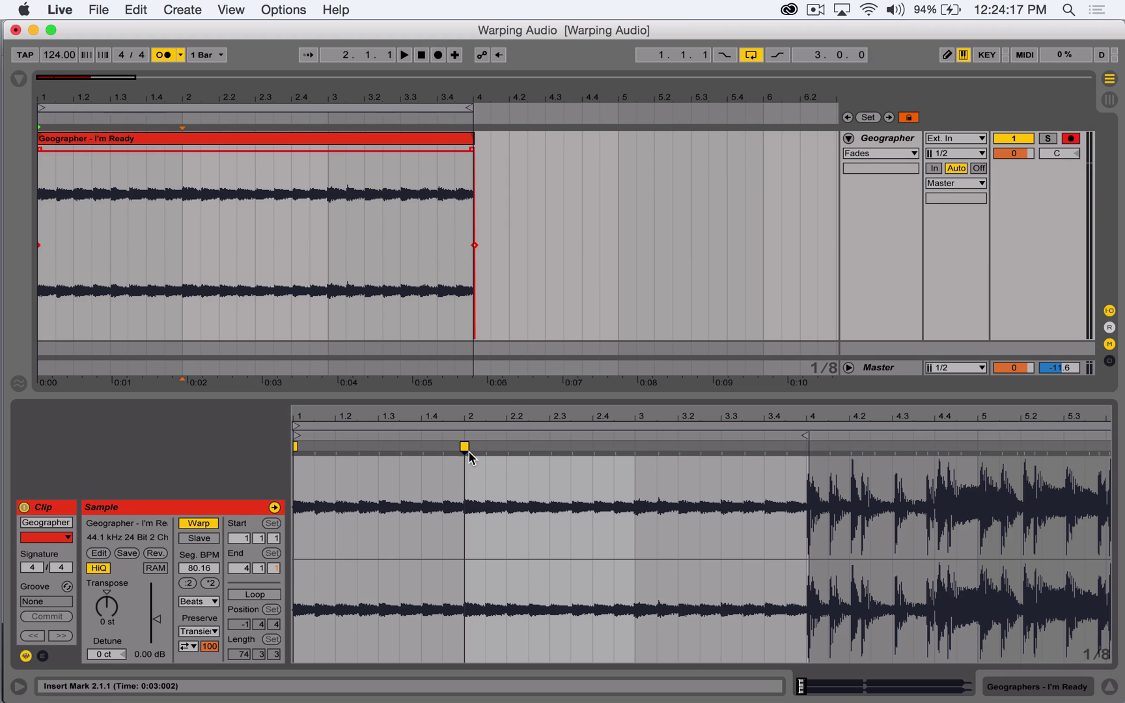
mouse_move(467, 449)
left_mouse_down()
mouse_move(631, 449)
mouse_move(396, 449)
mouse_move(466, 456)
left_mouse_up()
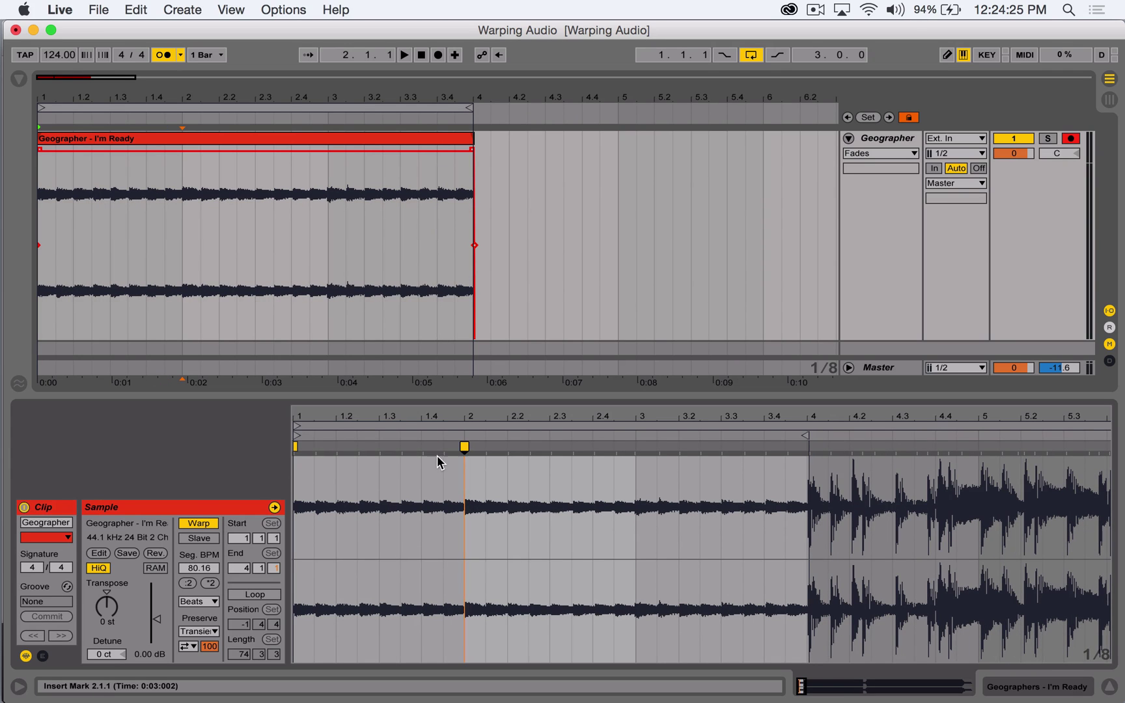
left_click_drag(464, 446, 613, 447)
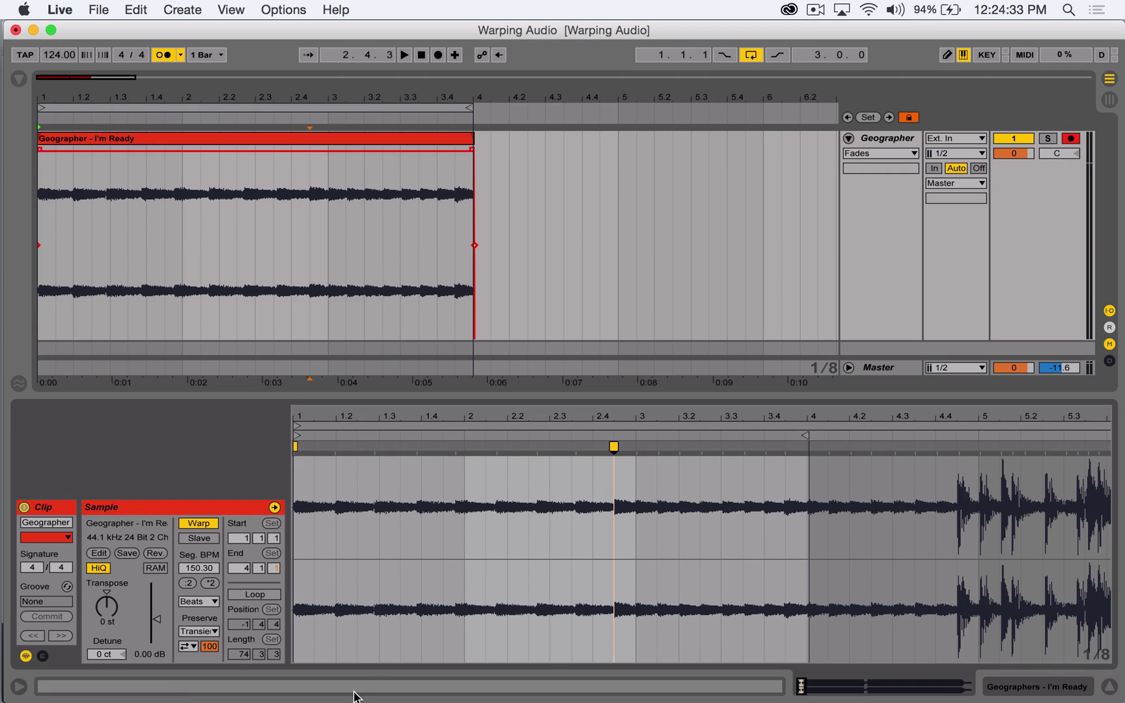
left_click_drag(613, 446, 624, 532)
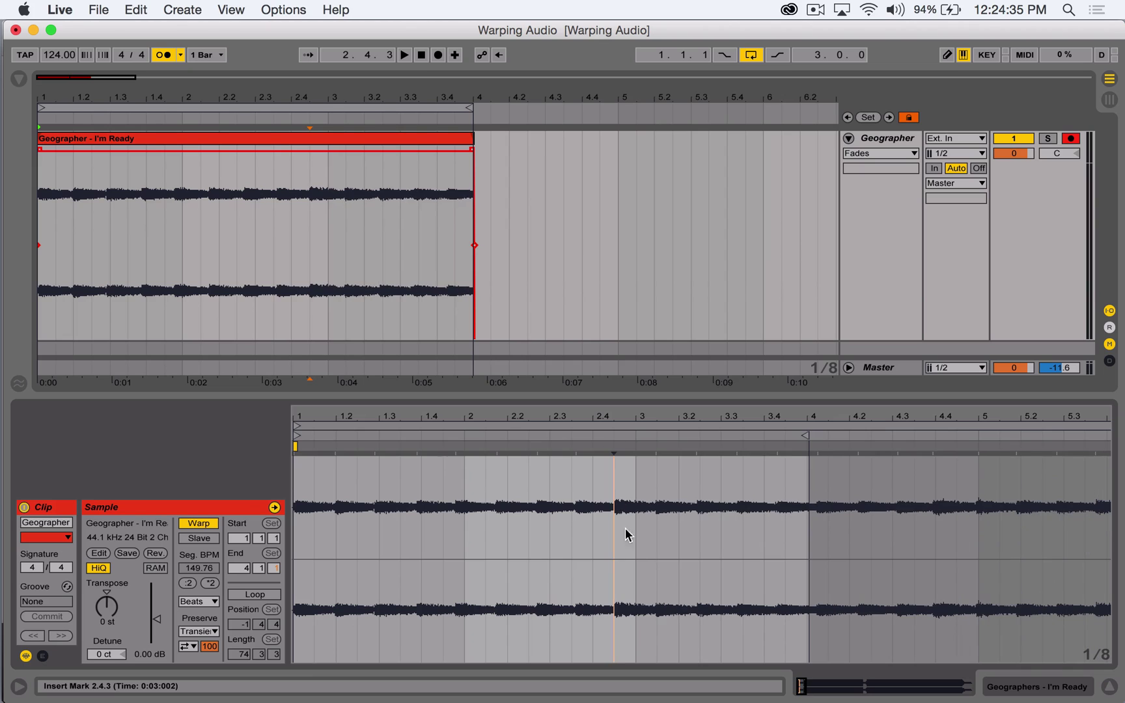
key("super+z")
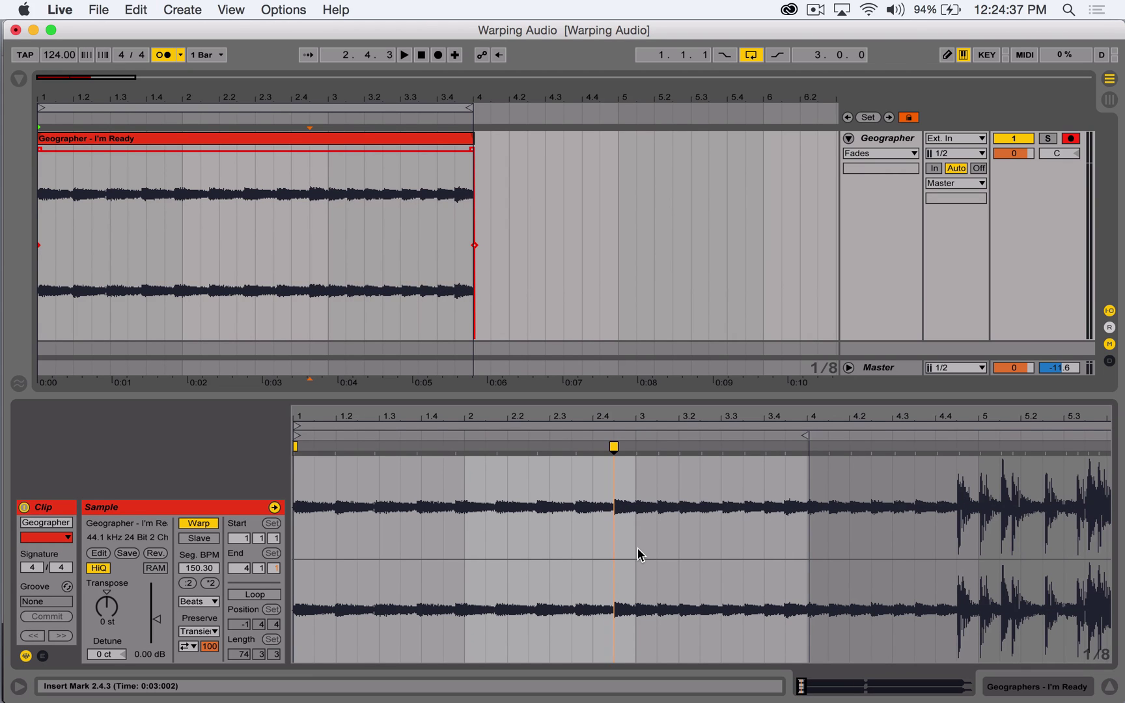
key("super+z")
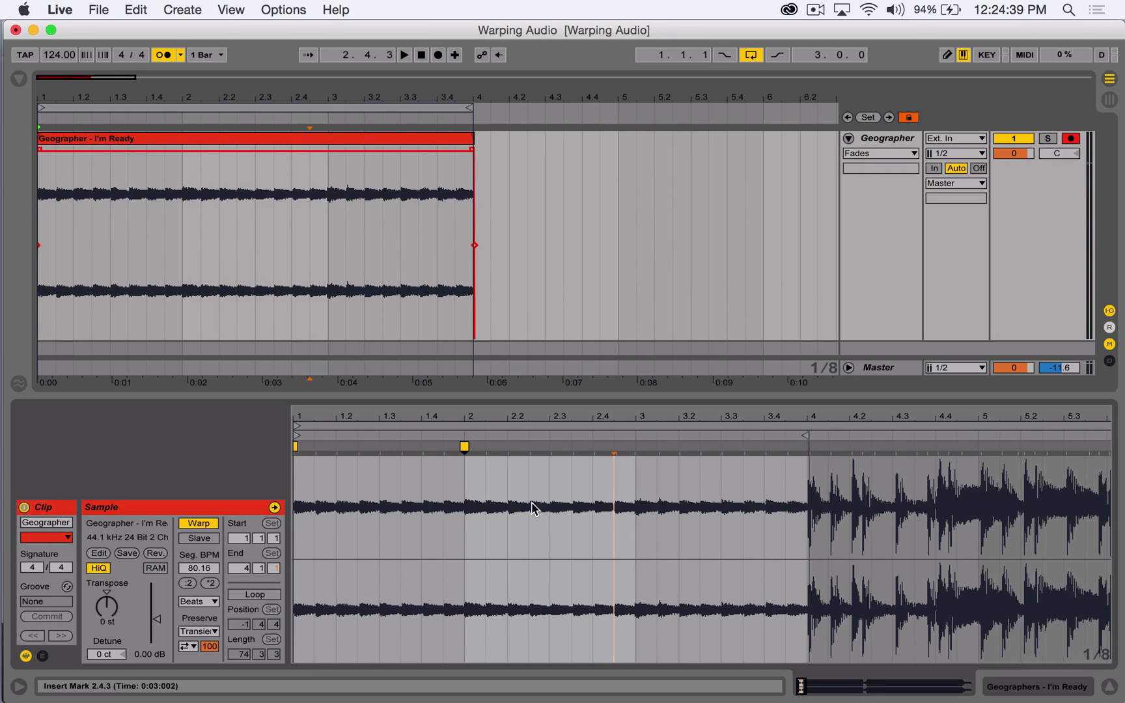
mouse_move(352, 451)
Test a warp marker near 1.3, delete the bar 2 marker, and zoom in around bar 3.
left_click(378, 448)
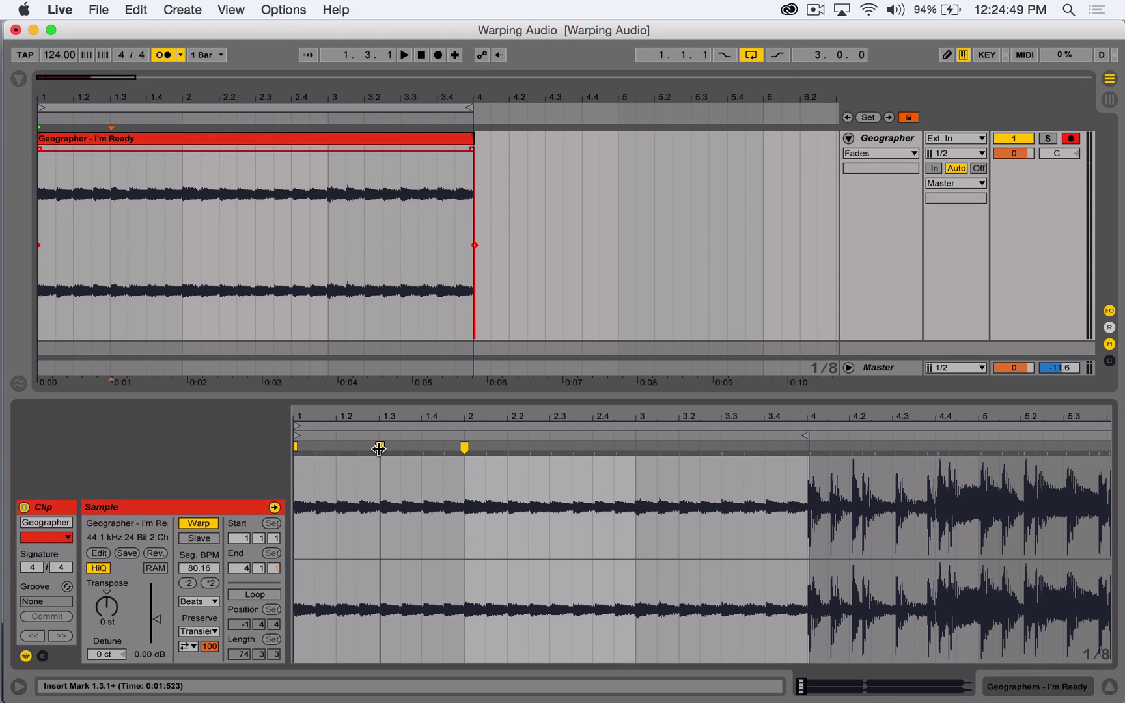
mouse_move(378, 448)
left_mouse_down()
mouse_move(419, 448)
mouse_move(336, 448)
mouse_move(421, 446)
mouse_move(380, 447)
left_mouse_up()
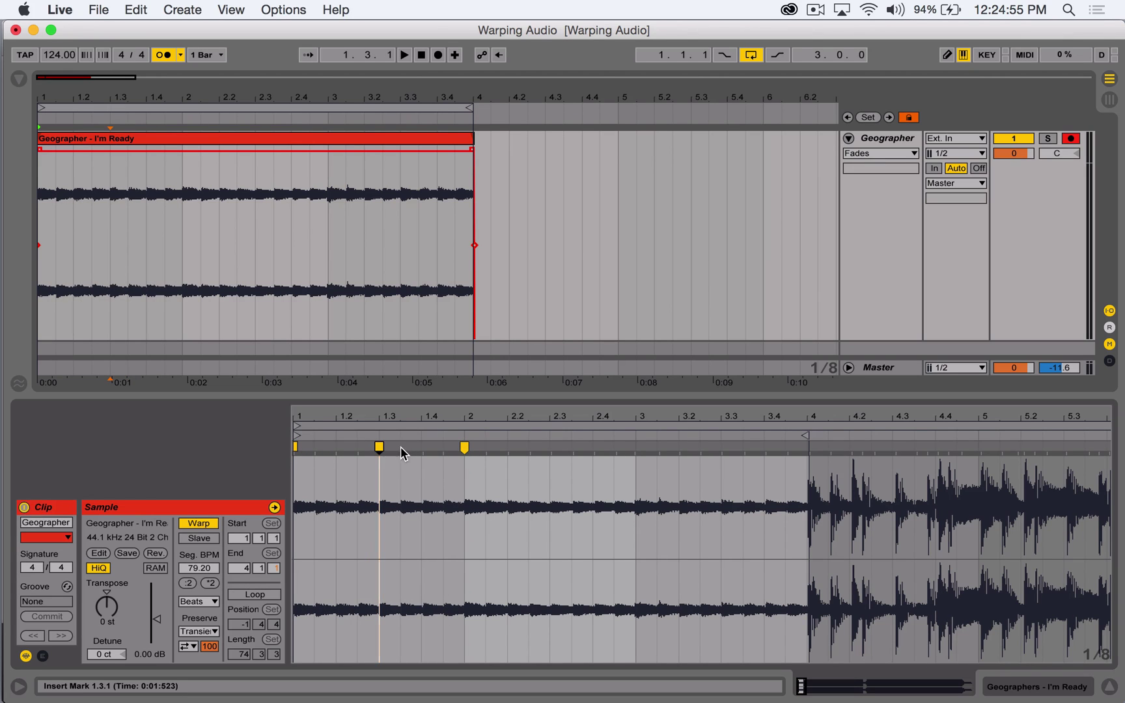
mouse_move(380, 446)
left_mouse_down()
mouse_move(419, 447)
mouse_move(352, 446)
mouse_move(401, 446)
mouse_move(351, 446)
mouse_move(401, 448)
mouse_move(379, 447)
left_mouse_up()
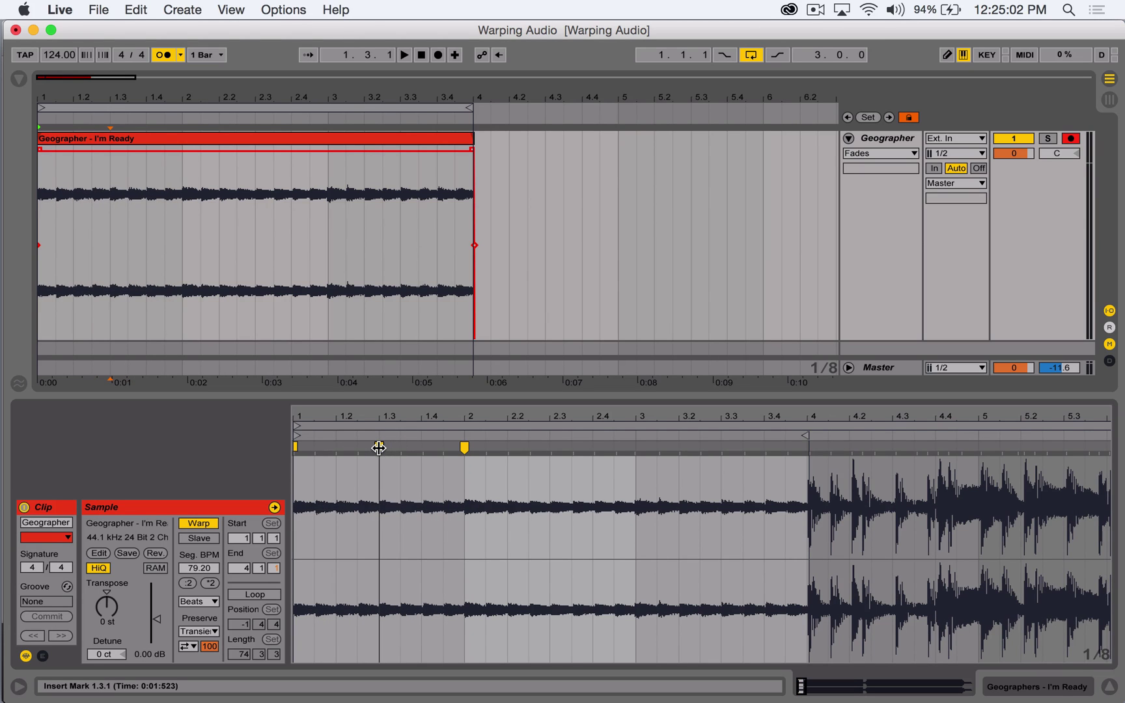
double_click(464, 447)
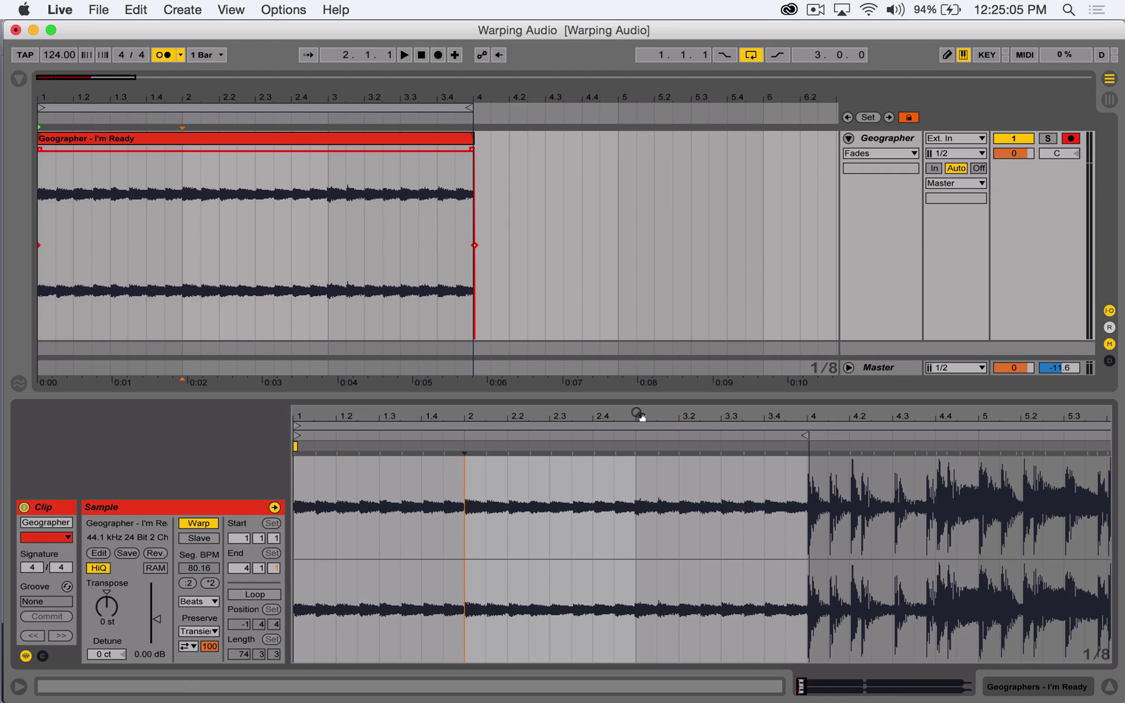
left_click_drag(637, 420, 621, 458)
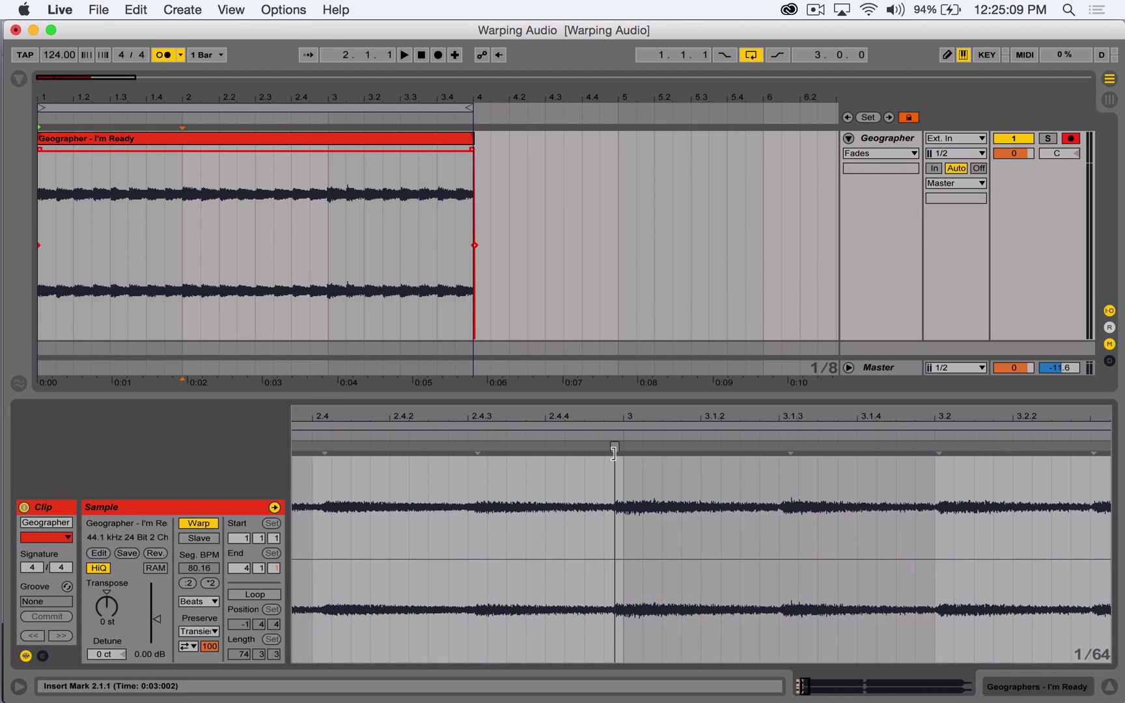
Nudge the bar 3 marker, pin a bar 4 marker on the loud drum hit, and extend the clip end.
left_click(613, 453)
mouse_move(613, 452)
left_mouse_down()
mouse_move(622, 449)
mouse_move(628, 358)
left_mouse_up()
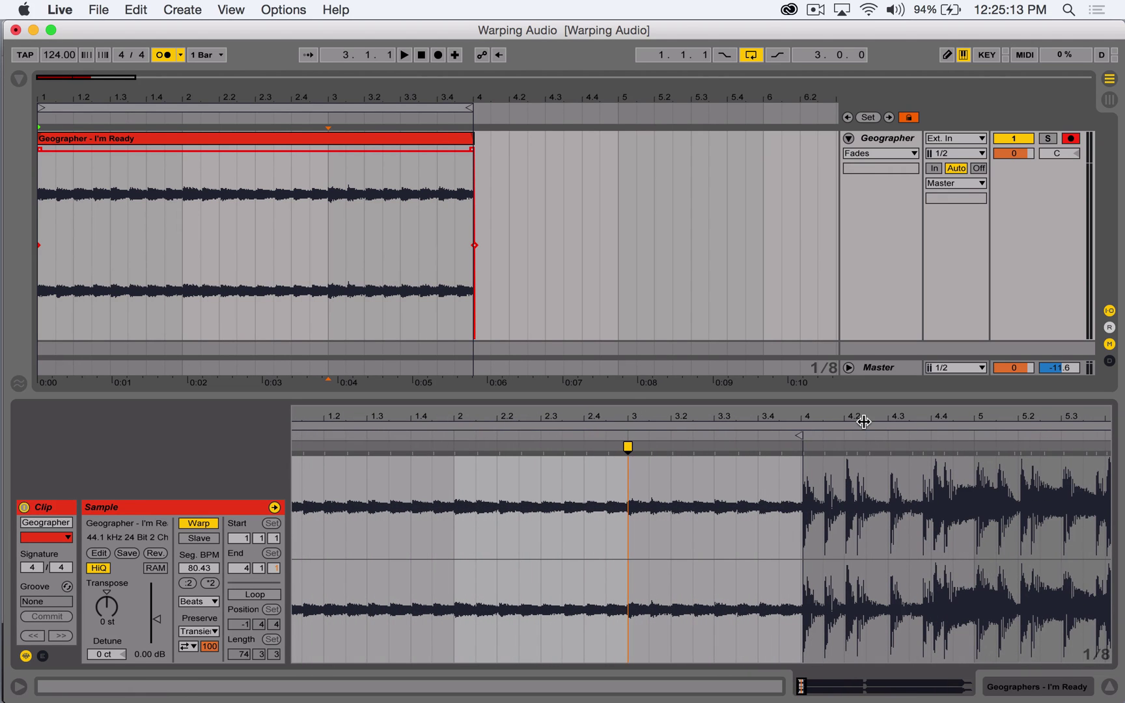
left_click_drag(807, 420, 807, 494)
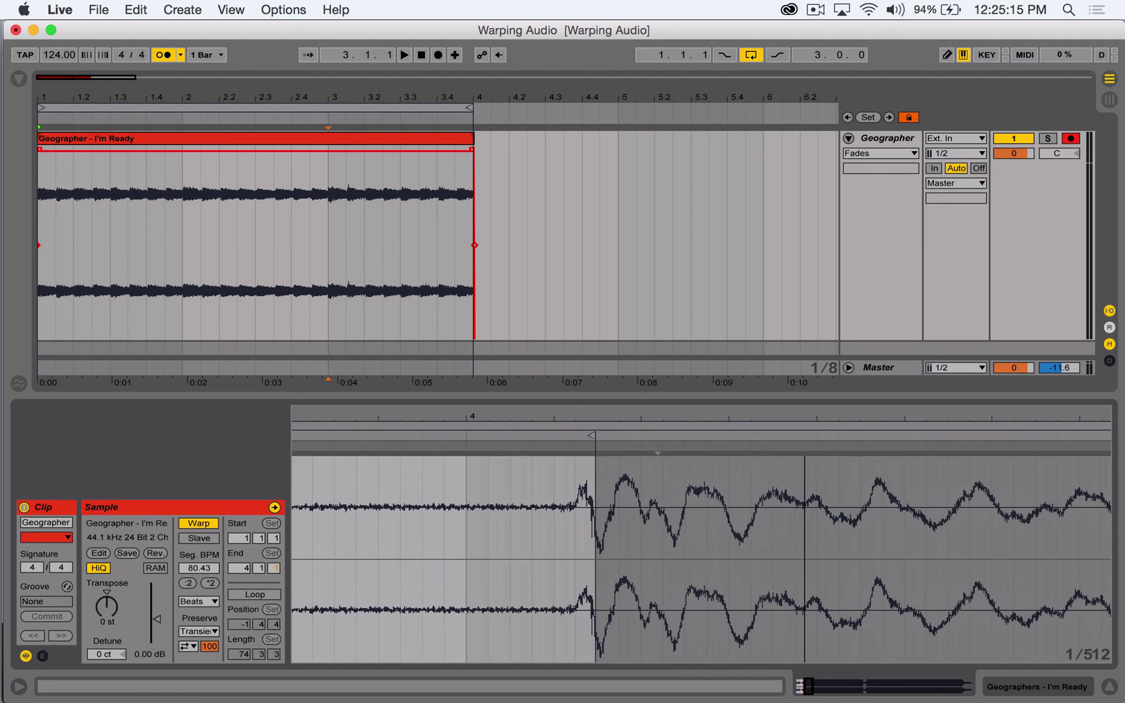
double_click(552, 448)
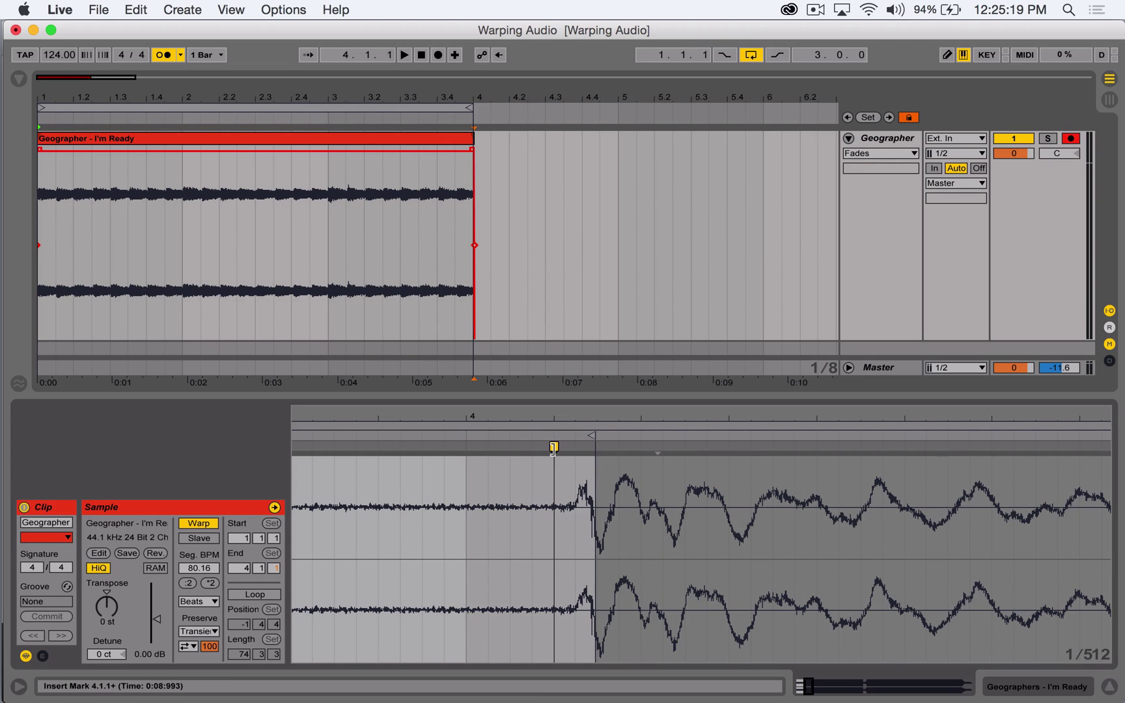
left_click_drag(554, 448, 466, 448)
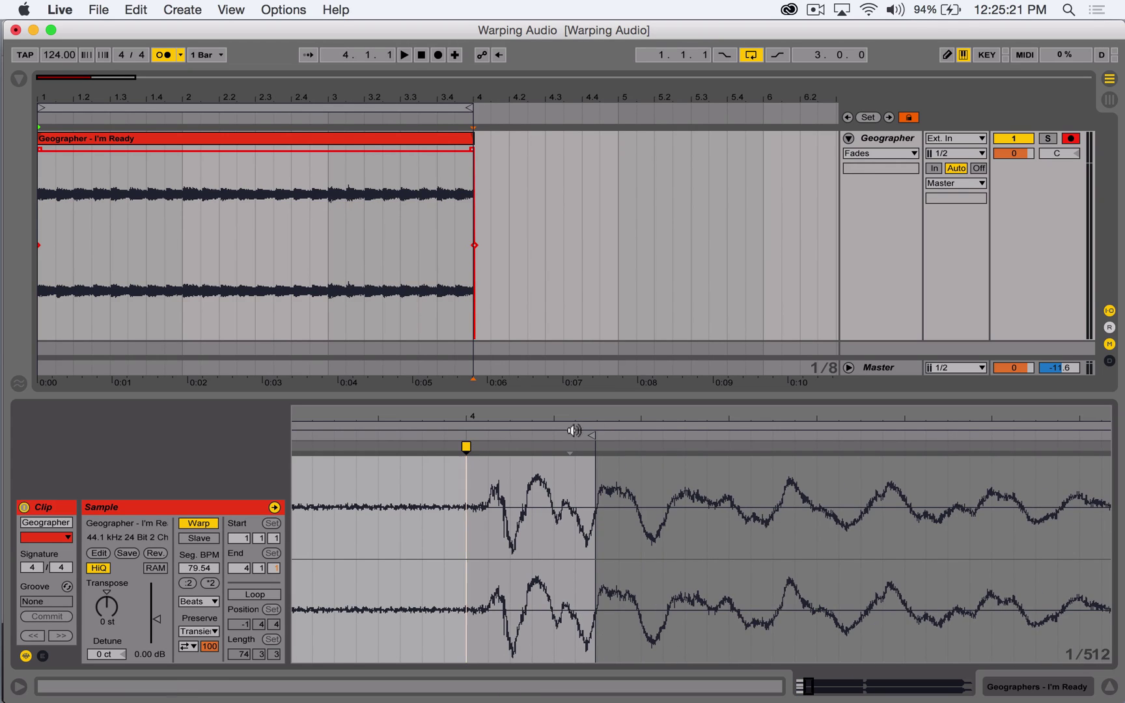
mouse_move(591, 435)
left_mouse_down()
mouse_move(470, 435)
mouse_move(467, 411)
mouse_move(547, 411)
left_mouse_up()
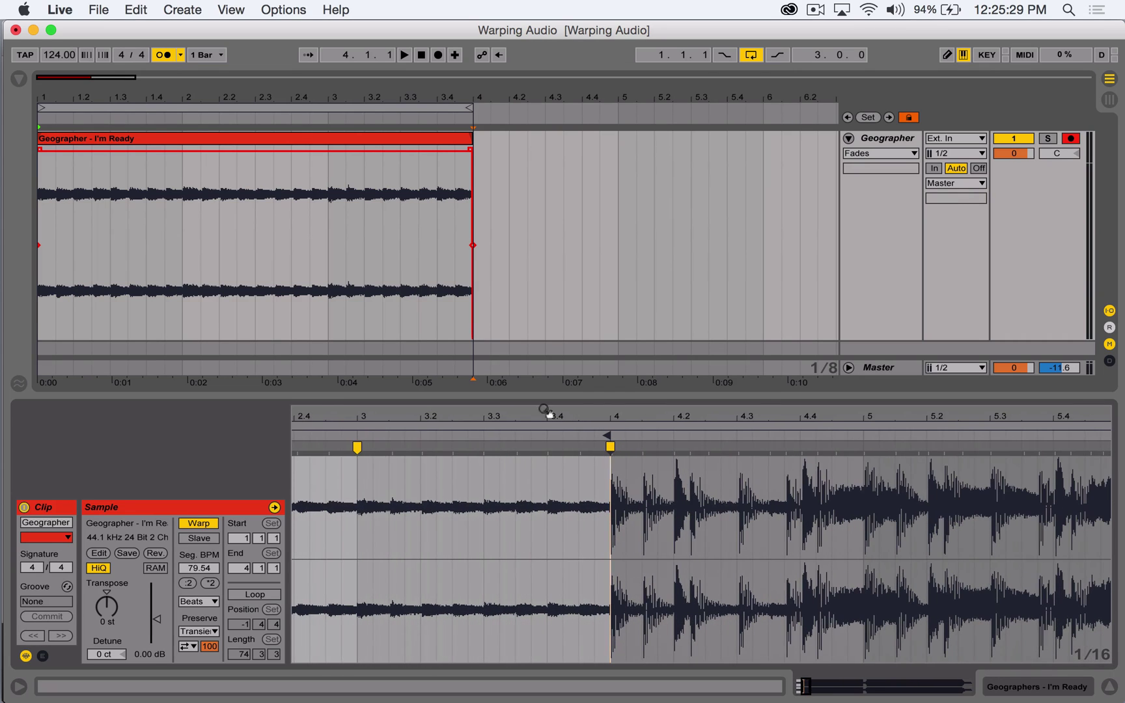
Add warp markers near 2.3 and 2.4.3, each nudged slightly earlier, plus one at bar 2.
left_click_drag(316, 417, 732, 416)
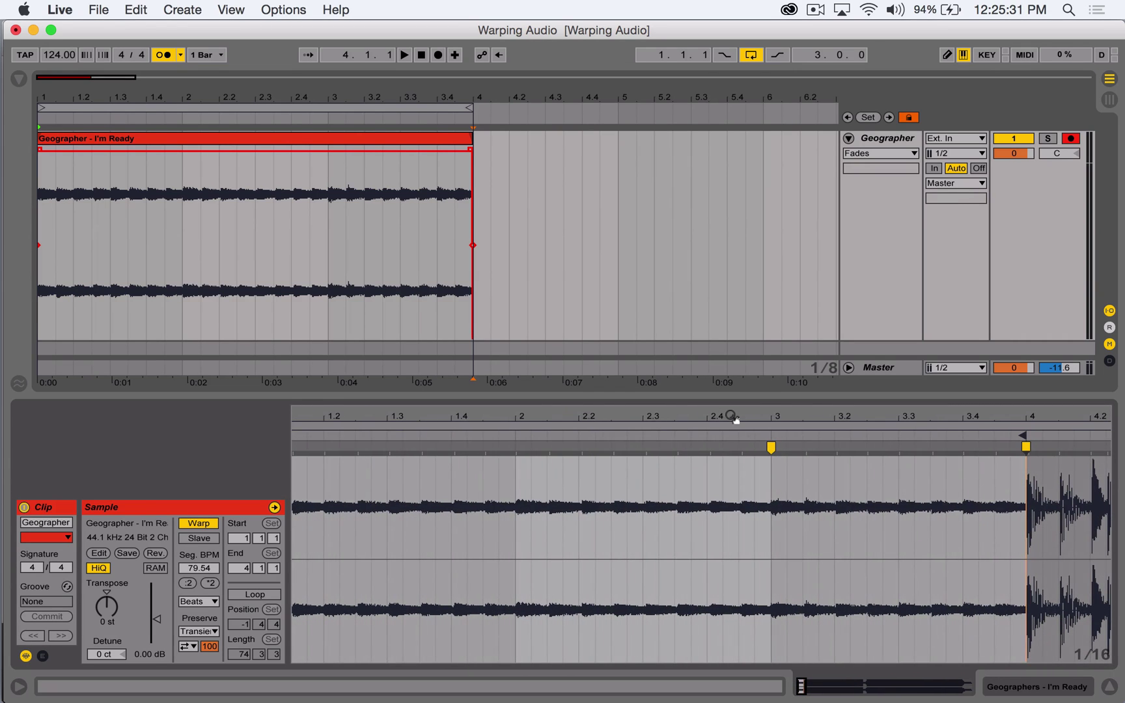
double_click(646, 447)
left_click_drag(646, 448, 643, 448)
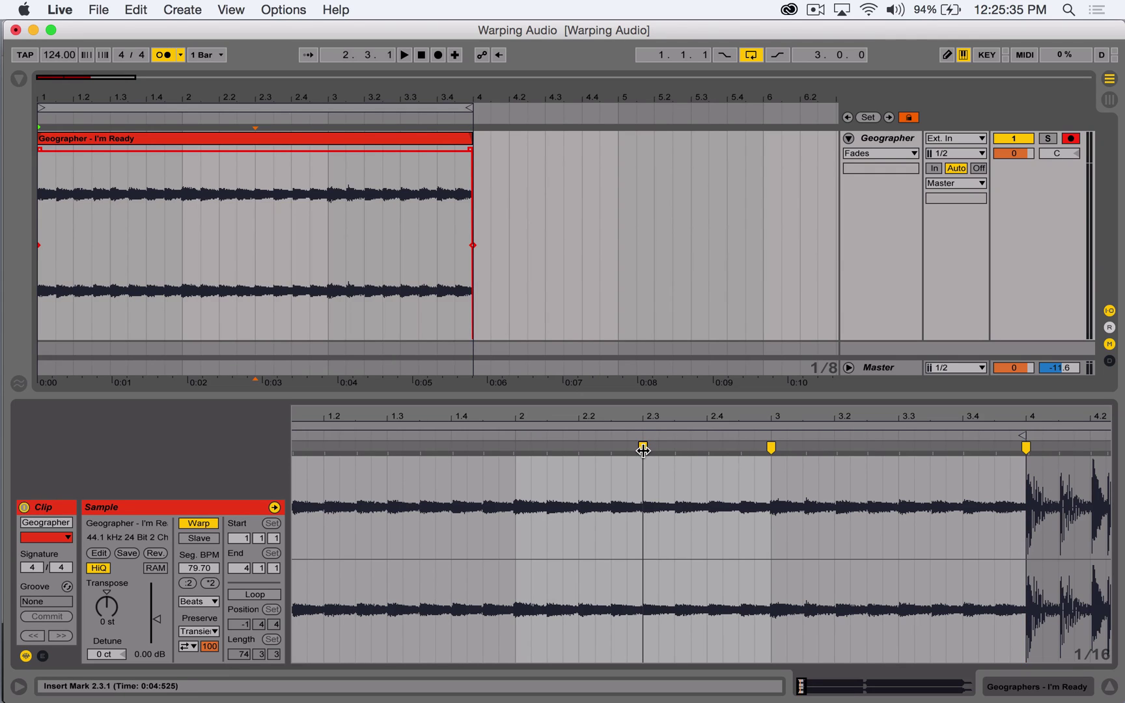
double_click(742, 449)
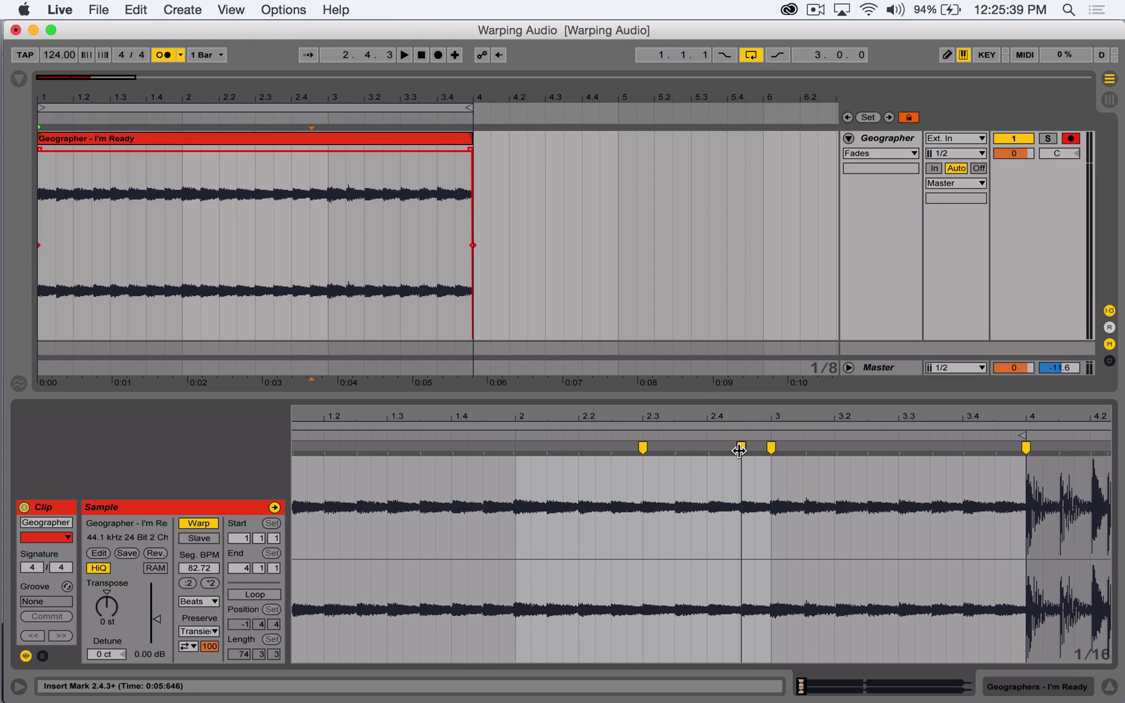
left_click_drag(740, 449, 738, 449)
scroll(452, 507, "left", 2)
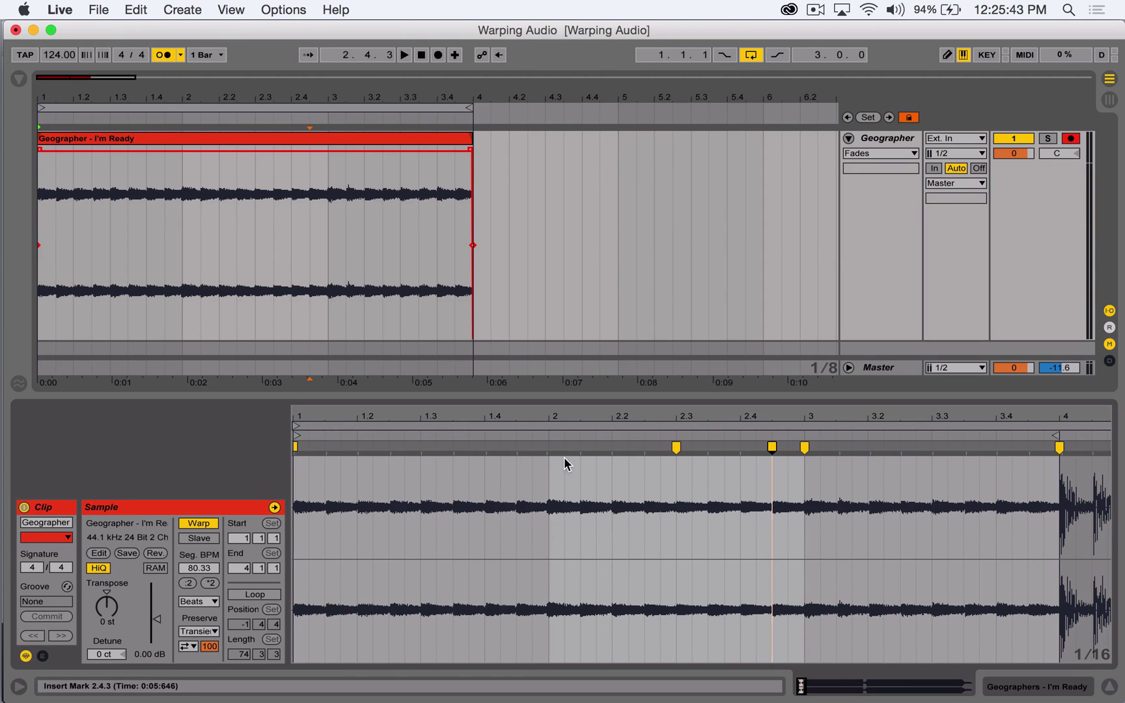
left_click(548, 449)
double_click(548, 449)
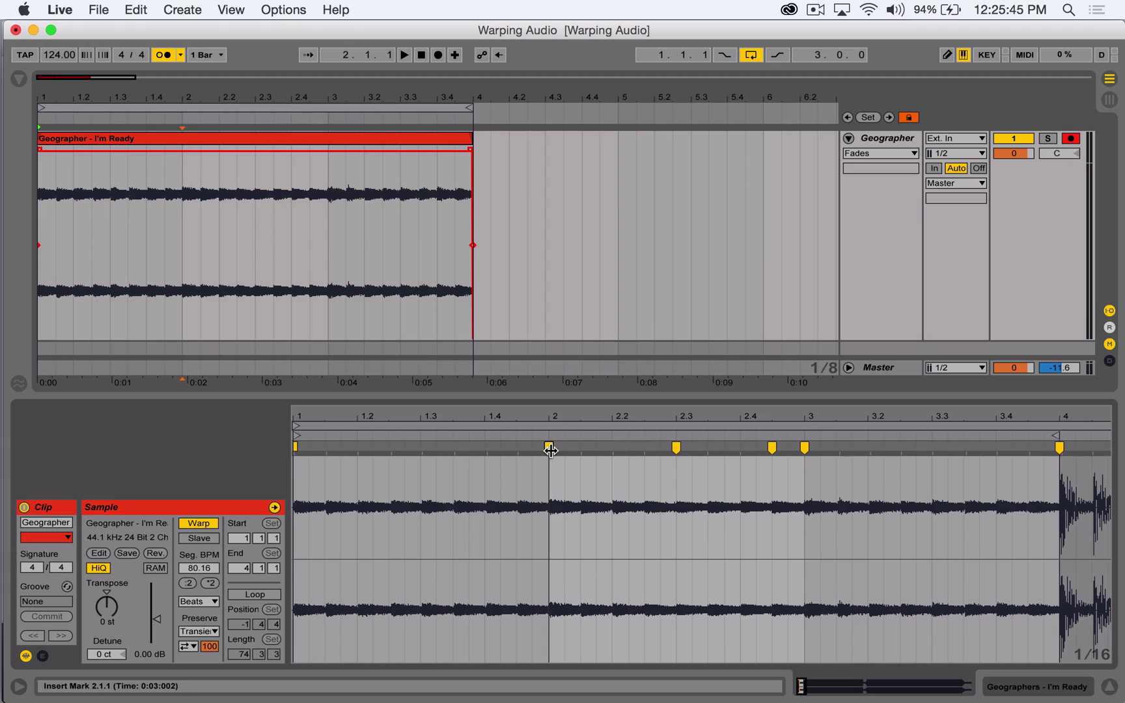
Briefly play the warped clip, stop it, and deselect the bar 2 warp marker.
left_click(405, 55)
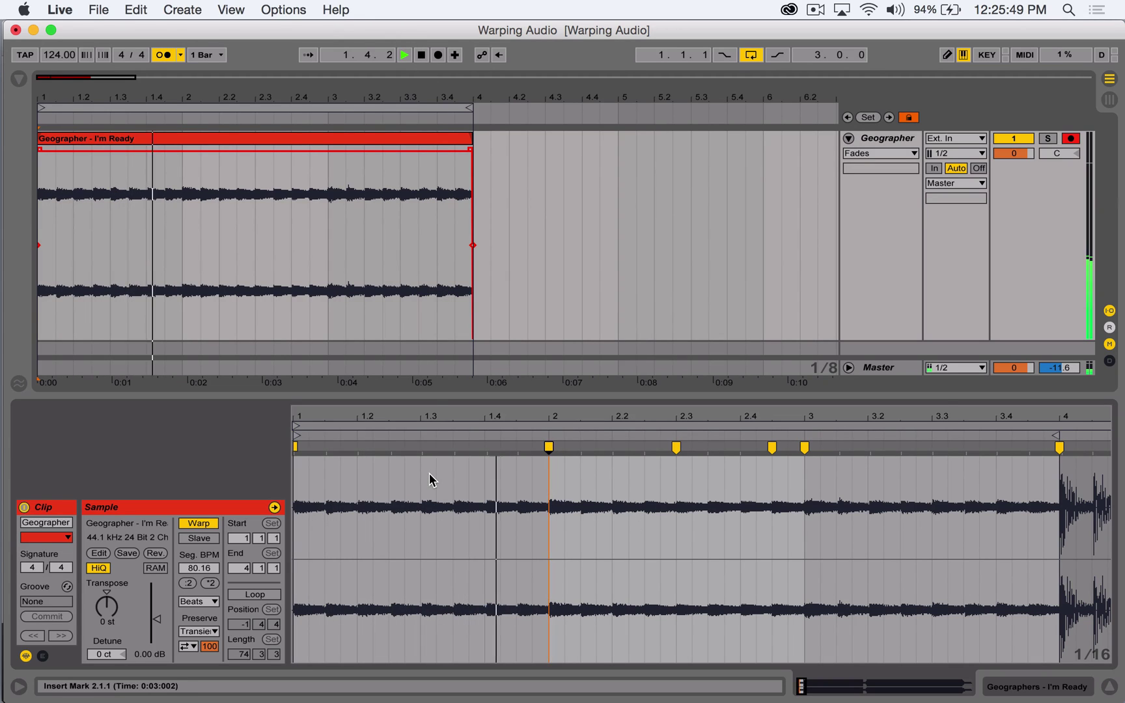
key("space")
left_click(76, 68)
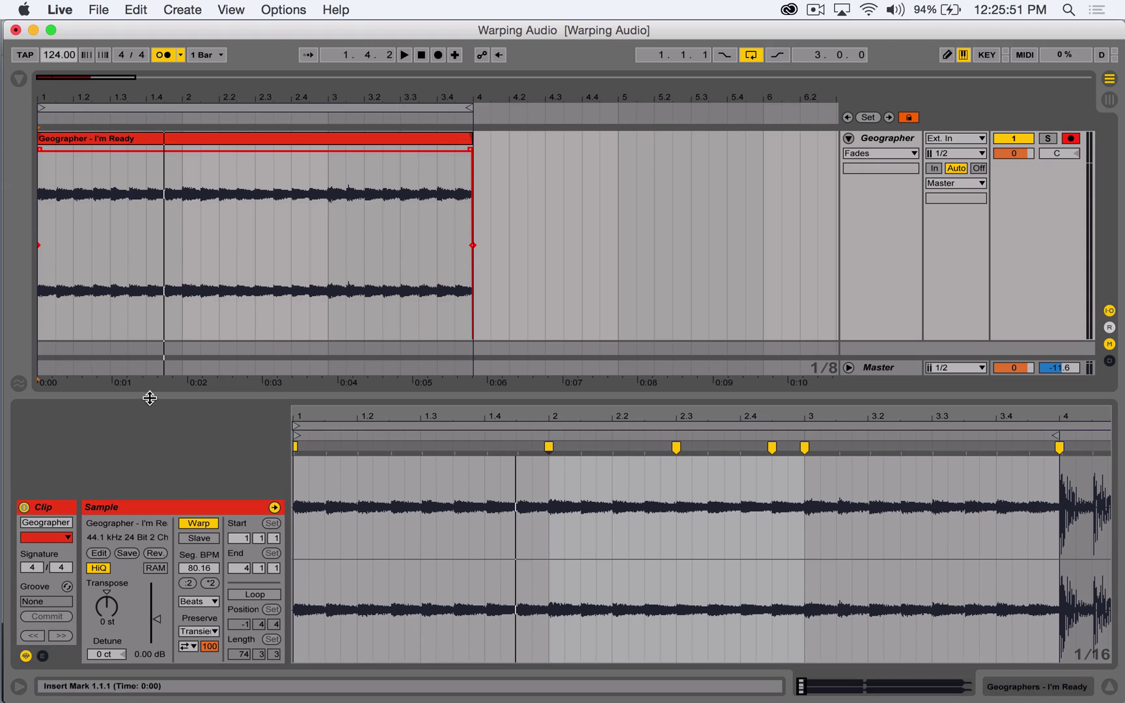
Set the project tempo to 80 BPM and start playback.
left_click(53, 57)
type("80")
key("Return")
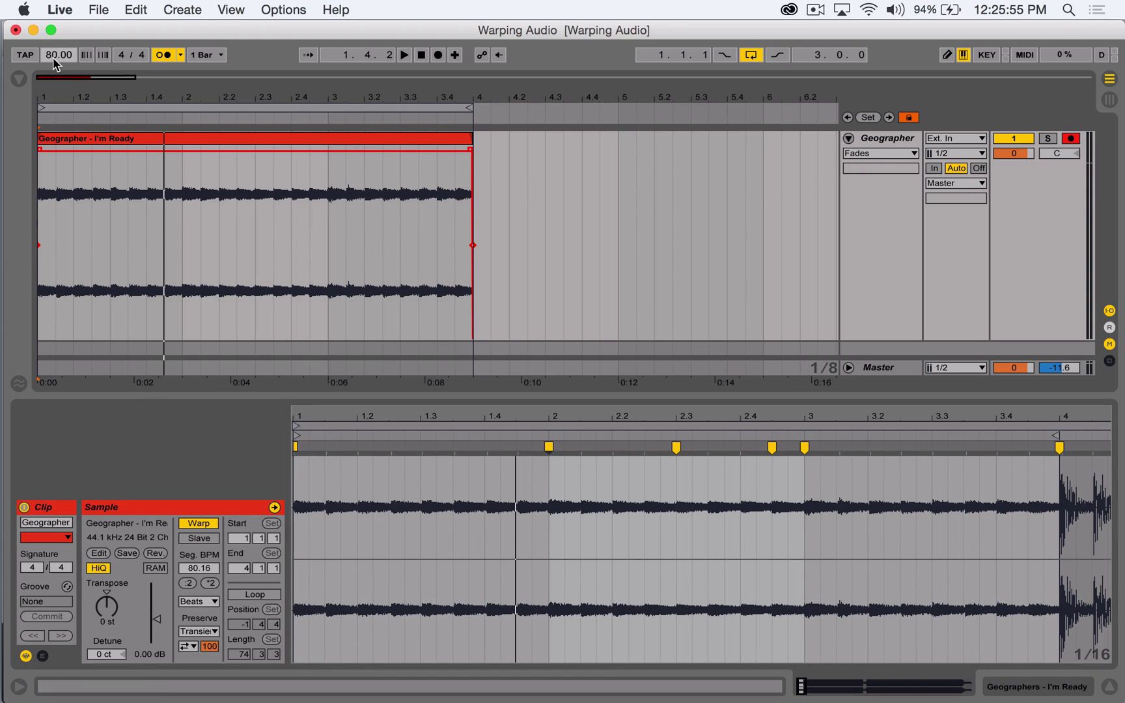
key("space")
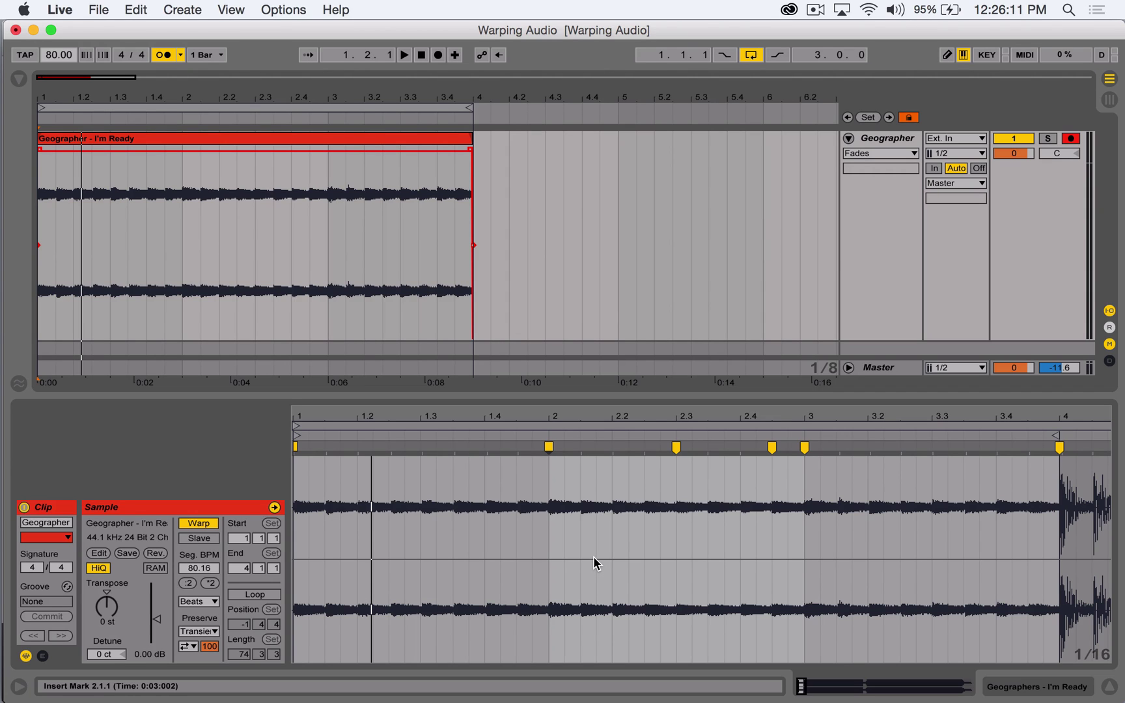
Select bars 1 to 4 of the Geographer clip and turn them into a 3-bar loop.
left_click_drag(623, 414, 561, 414)
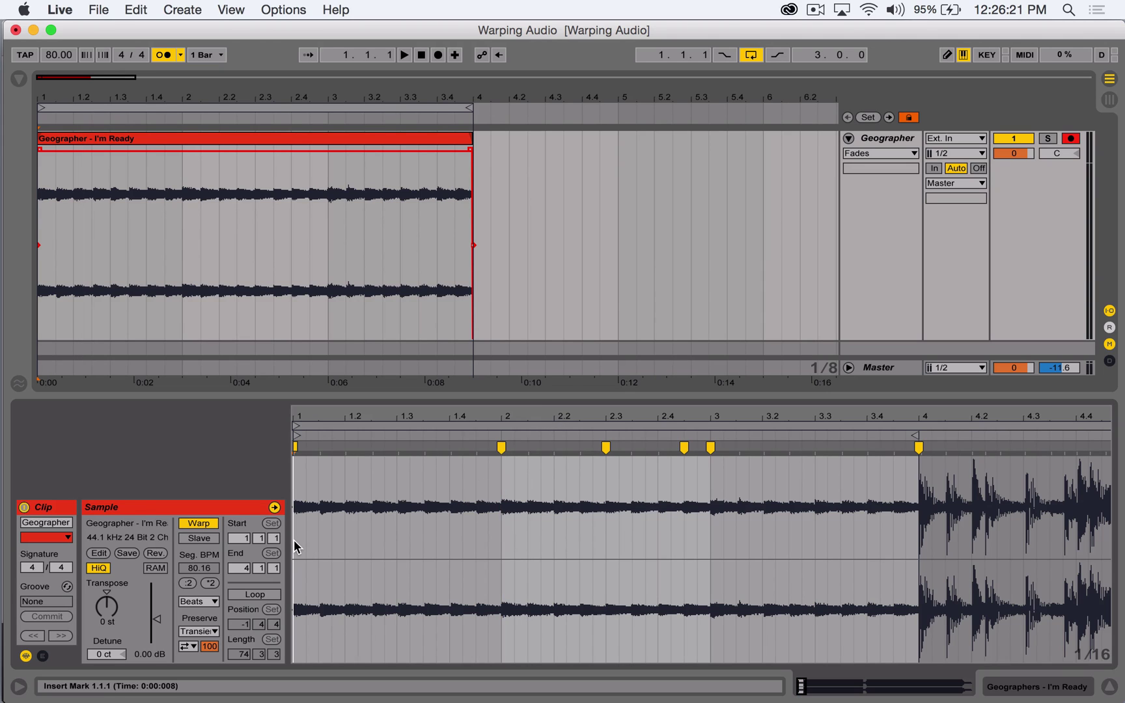
left_click_drag(296, 549, 922, 600)
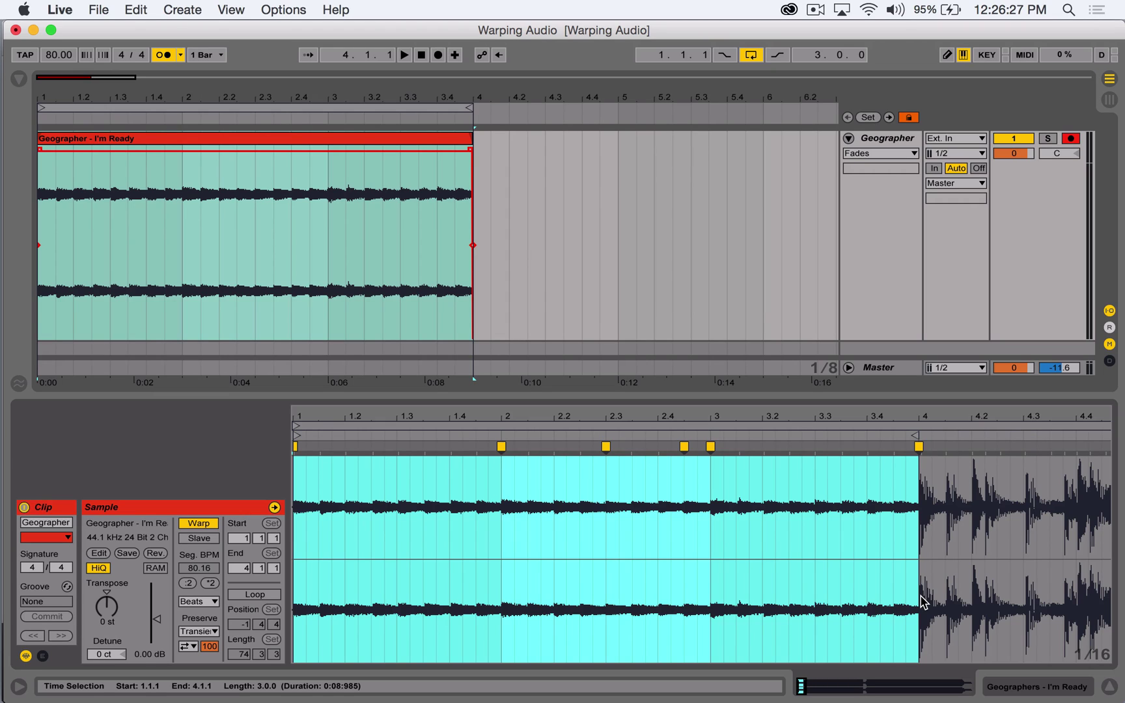
key("super+l")
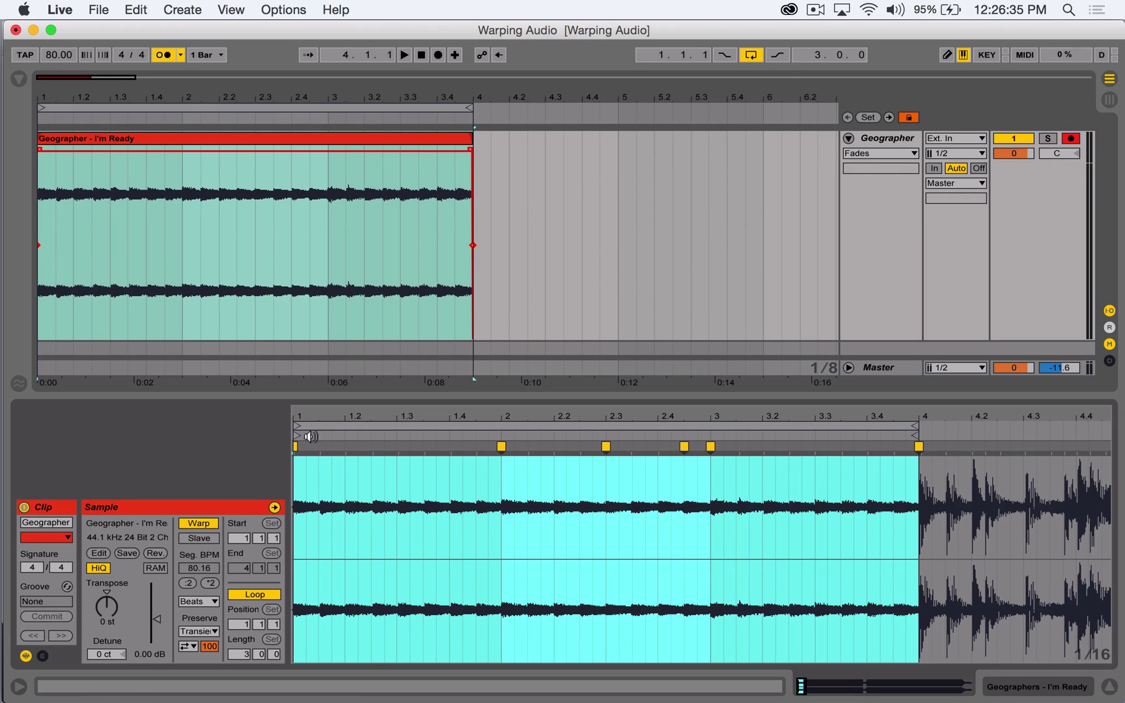
left_click(871, 498)
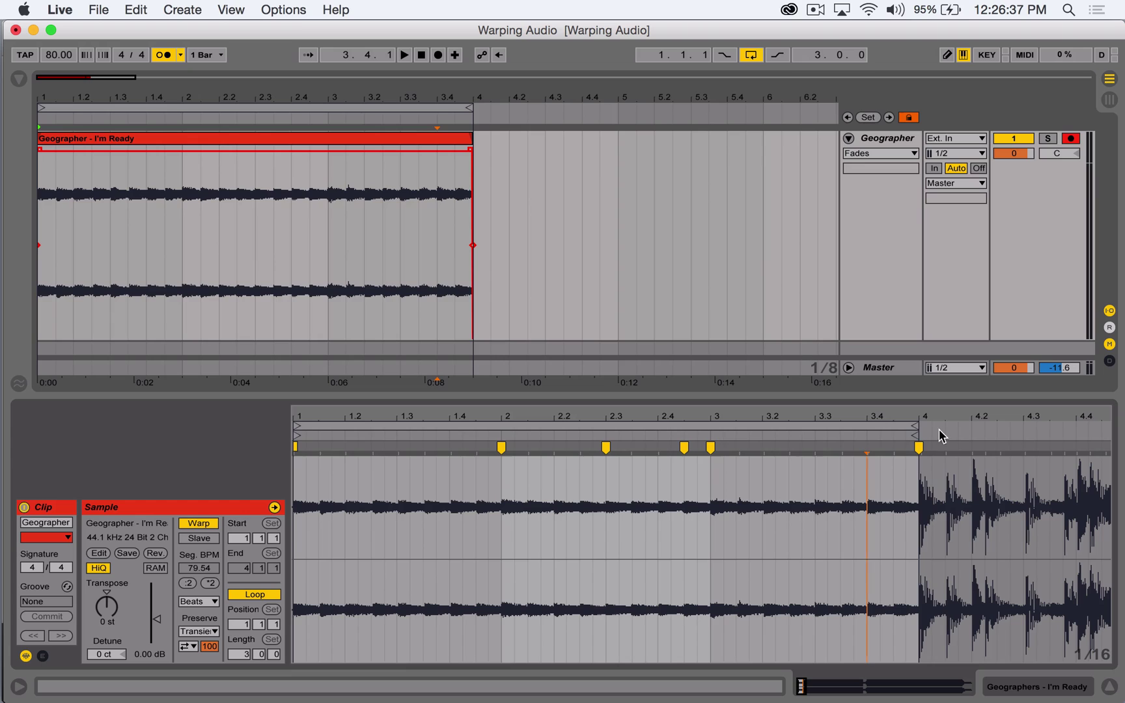
mouse_move(914, 422)
left_mouse_down()
mouse_move(967, 424)
mouse_move(918, 424)
left_mouse_up()
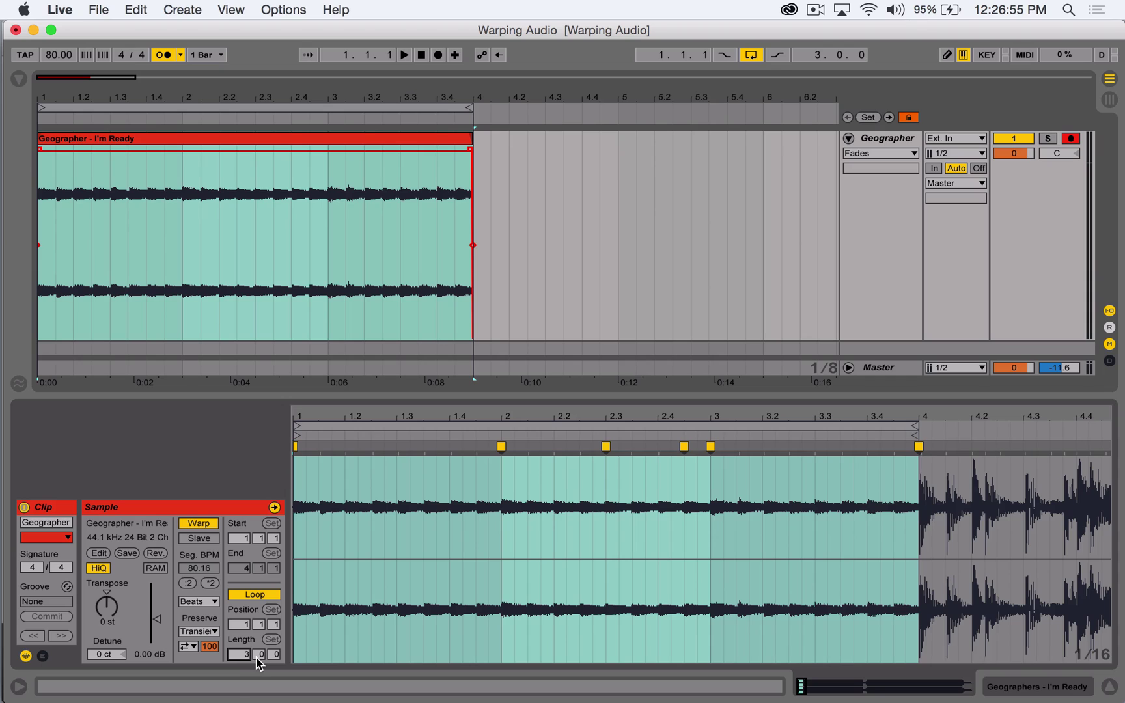
left_click(274, 653)
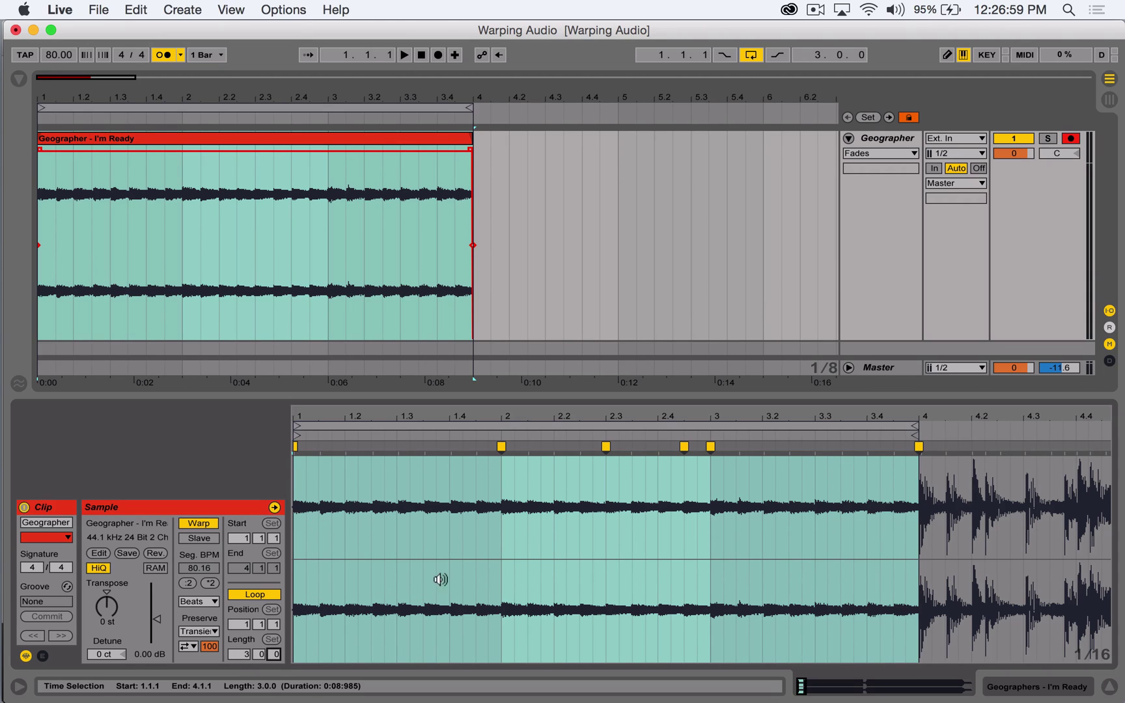
left_click_drag(915, 424, 916, 456)
Paste the Geographer clip into Session slot 1, launch it, and disable the metronome.
left_click(144, 140)
key("Tab")
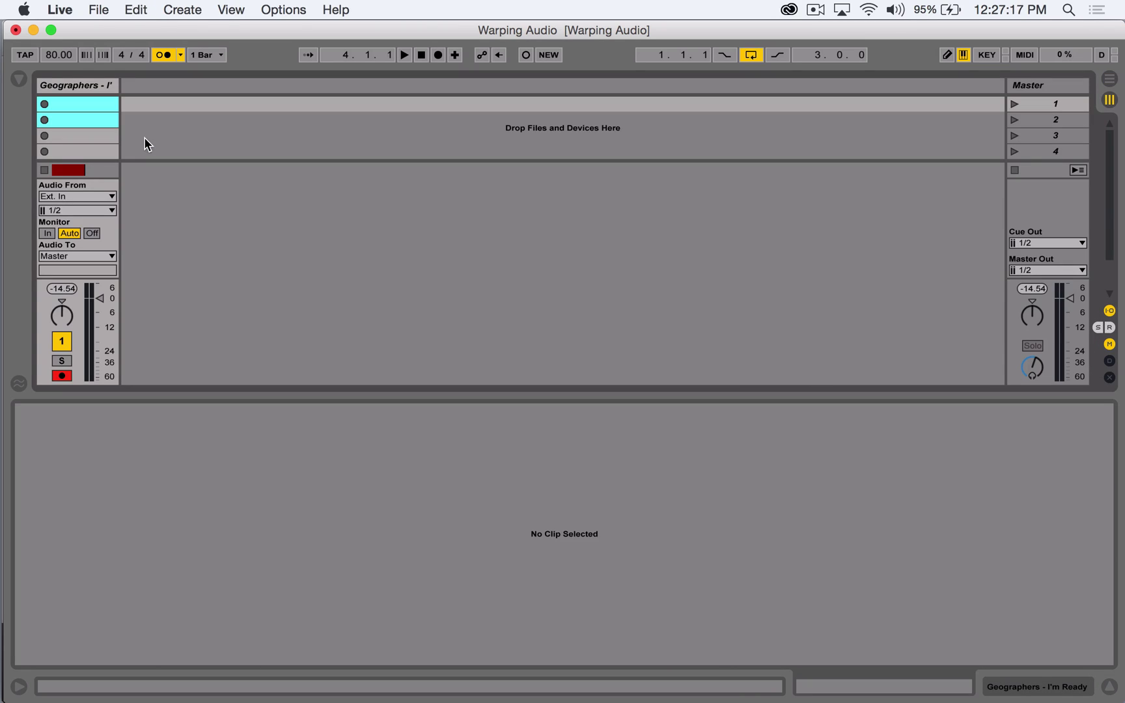
key("super+v")
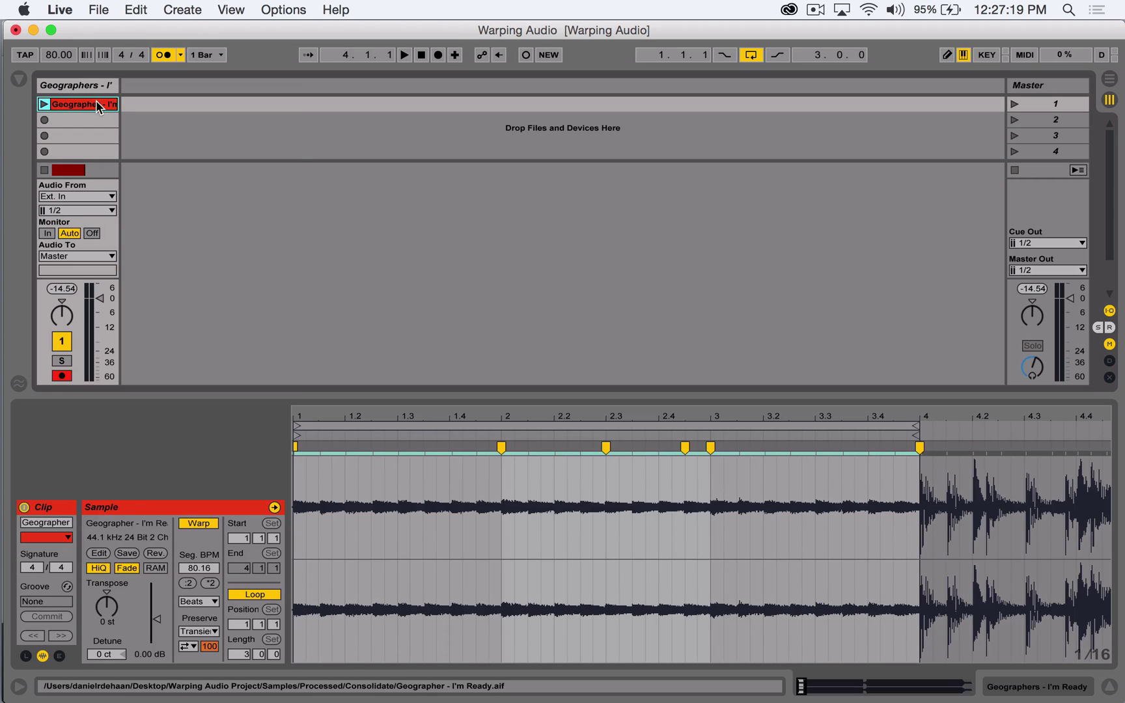
left_click(44, 104)
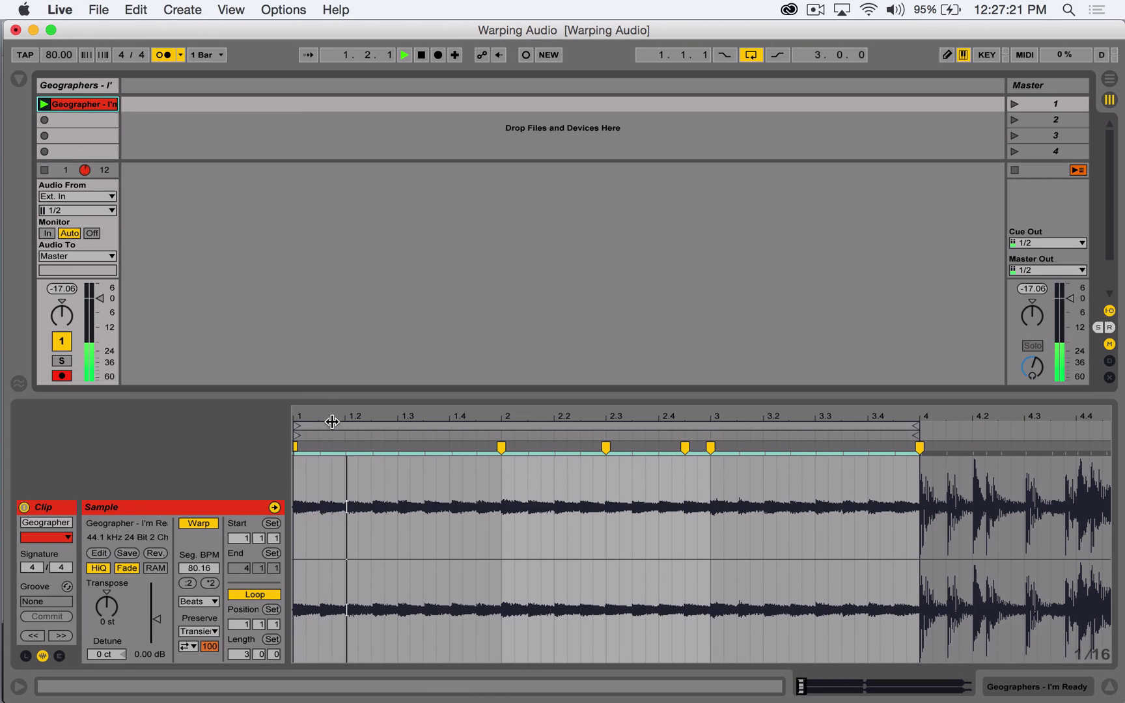
left_click(163, 55)
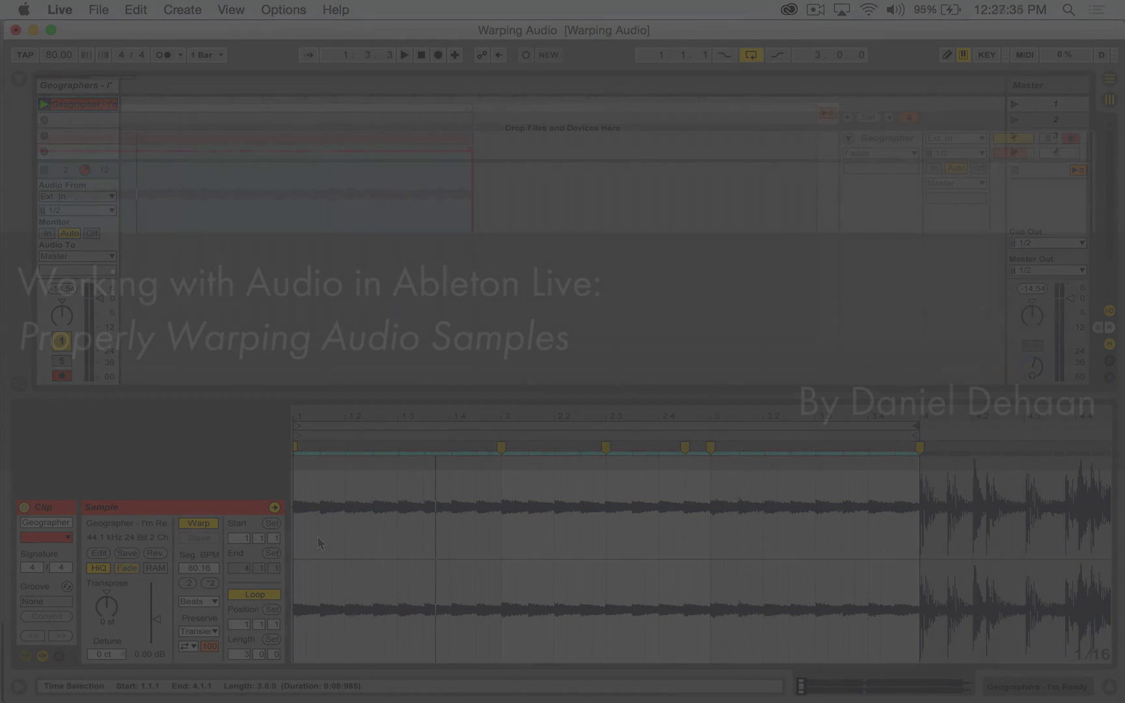
Move the bar 2 warp marker earlier, adding and removing markers around bars 1 and 2.
mouse_move(500, 447)
left_mouse_down()
mouse_move(393, 447)
mouse_move(436, 447)
left_mouse_up()
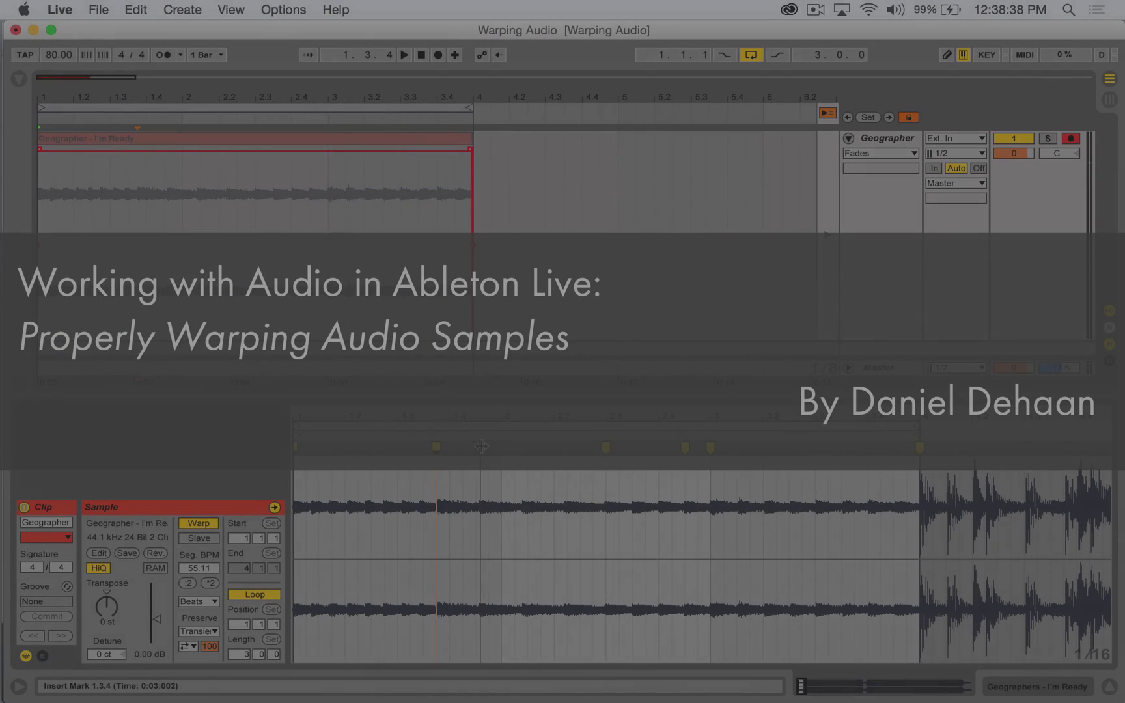
double_click(528, 448)
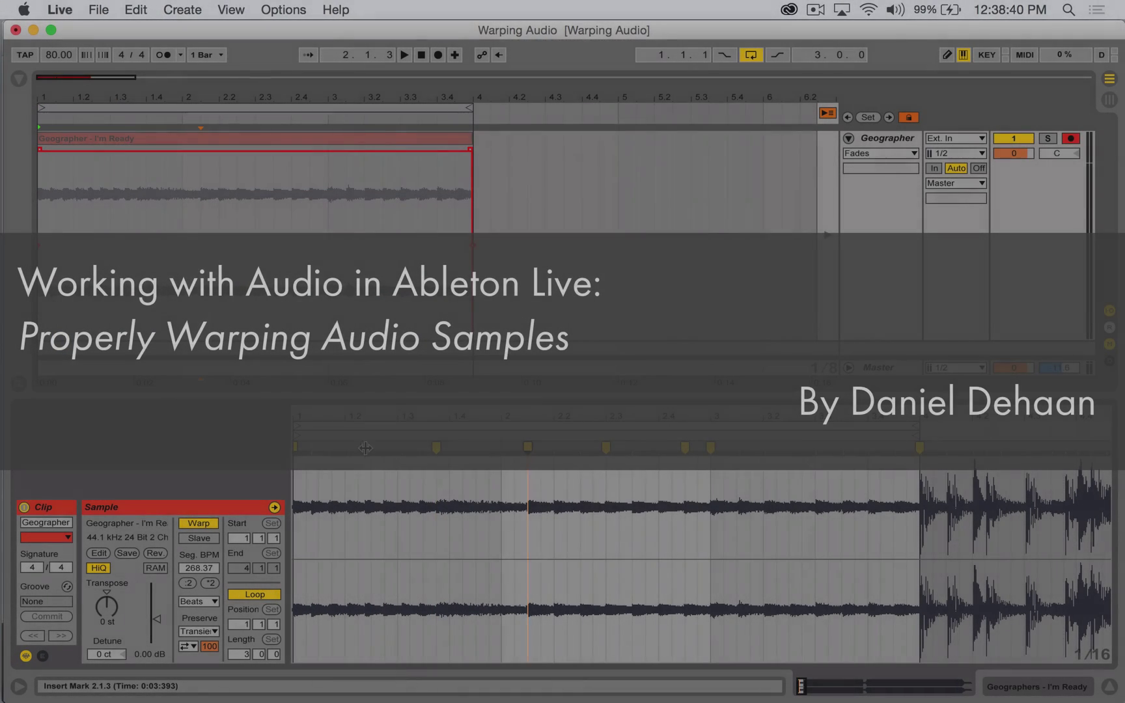
double_click(384, 448)
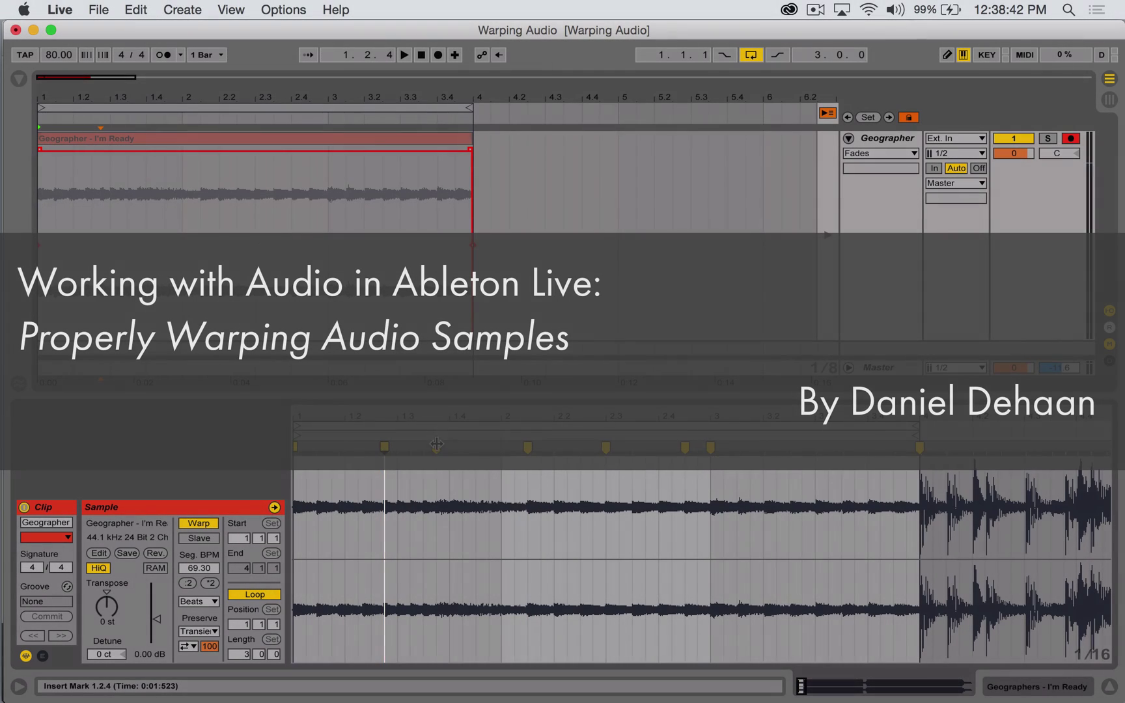
double_click(436, 448)
double_click(528, 447)
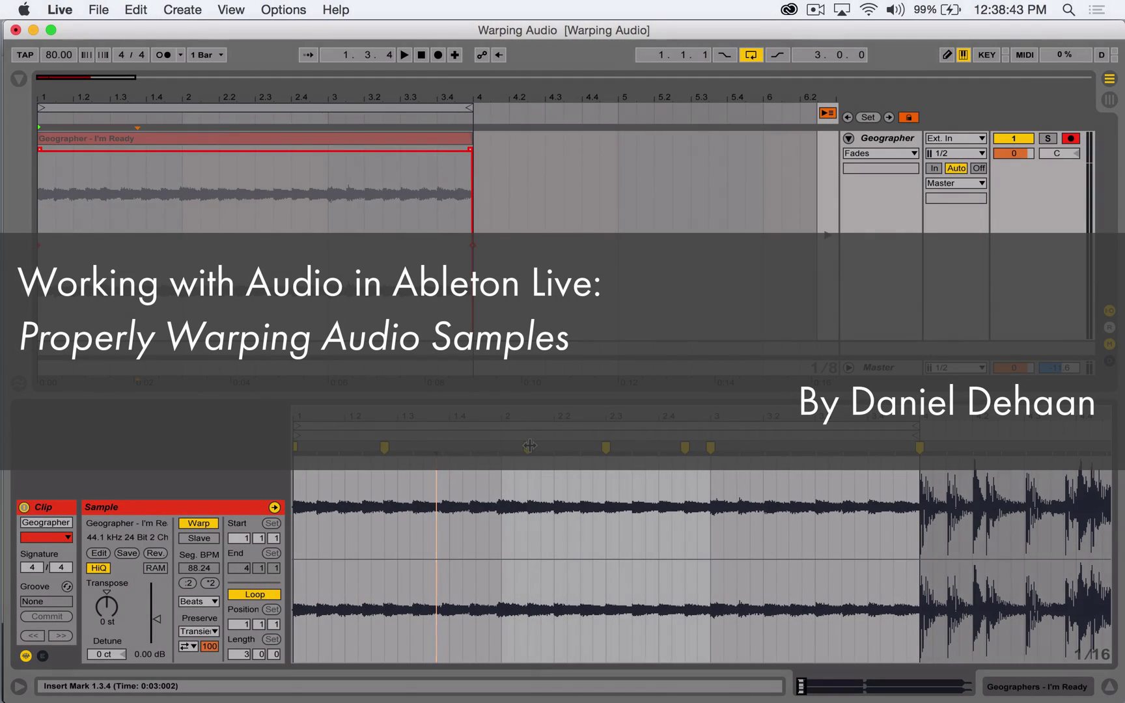
Shift the warp marker near beat 2.3 earlier and a later marker slightly later.
left_click(596, 448)
left_click_drag(604, 447, 540, 447)
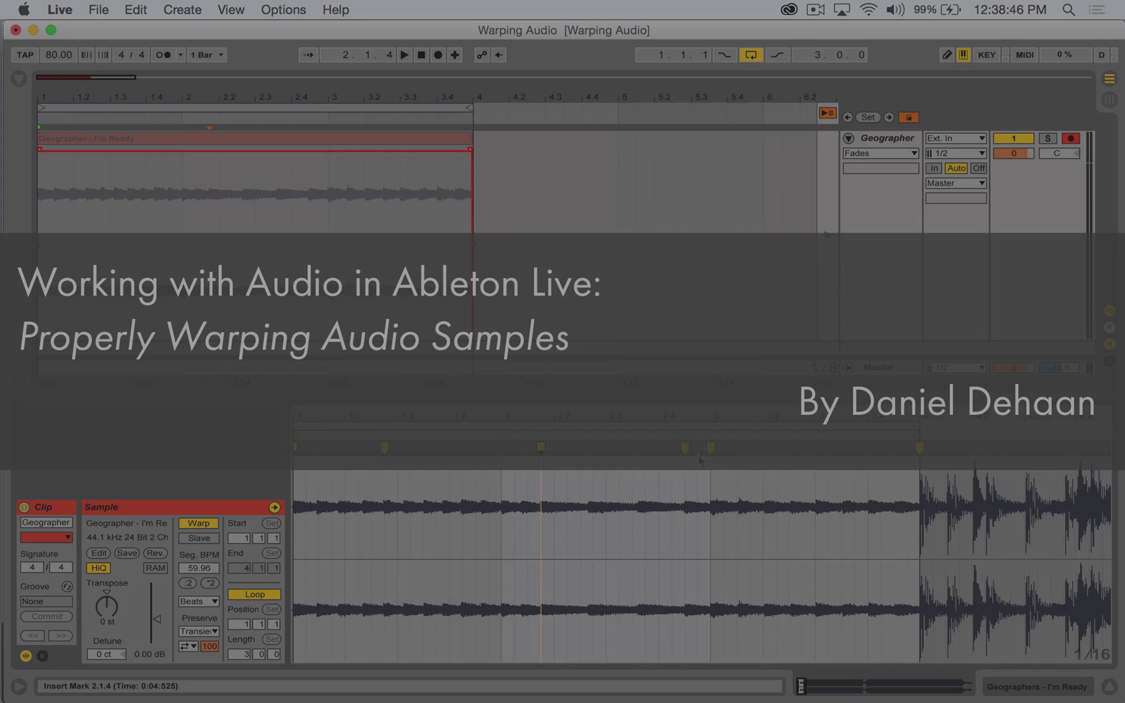
left_click_drag(710, 448, 722, 447)
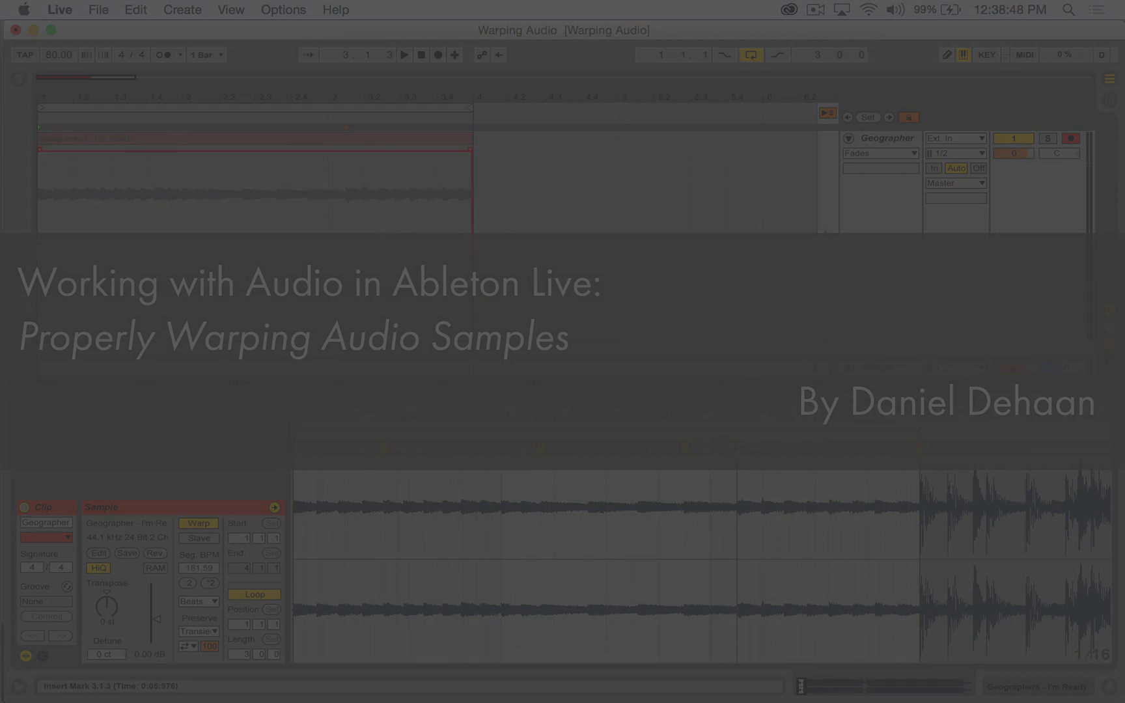